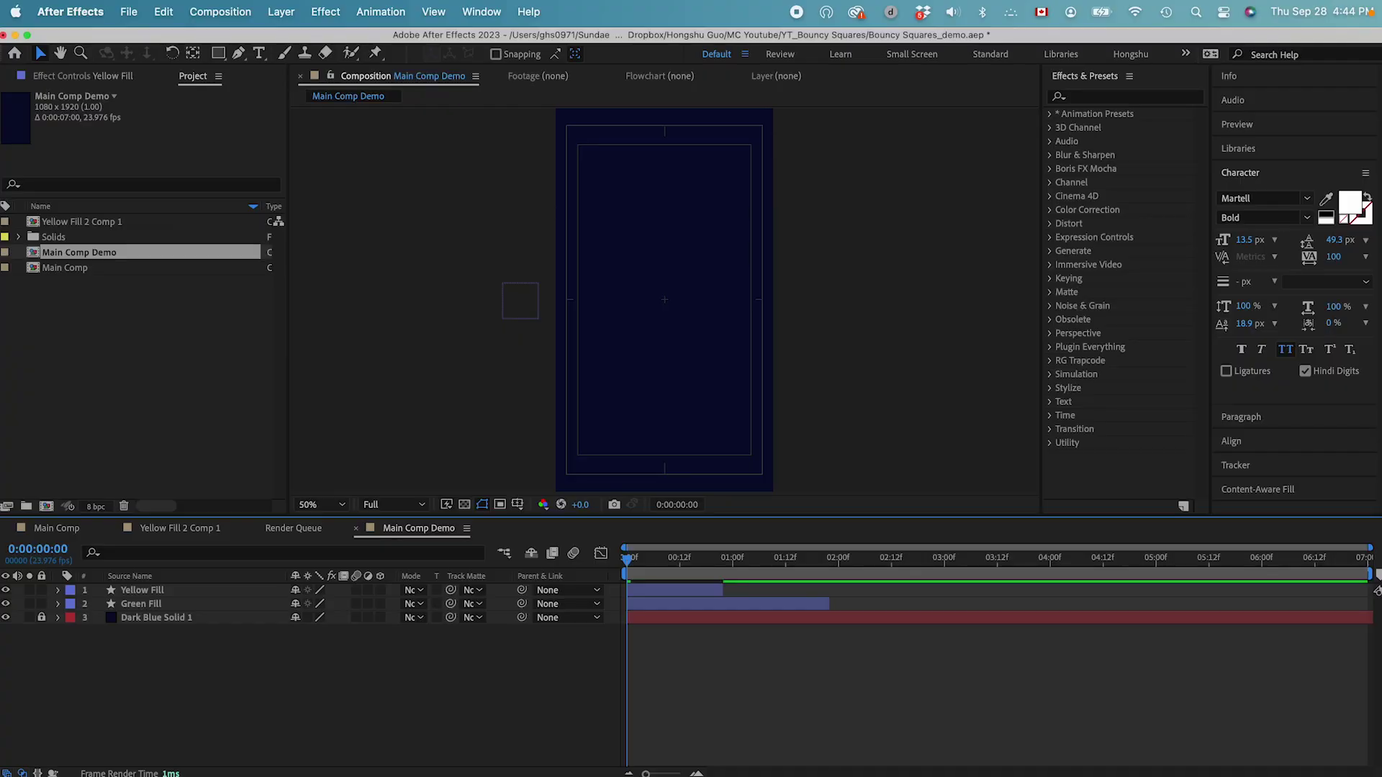
Step: Select Yellow Fill and preview the yellow square sliding to the centre
{"action": "left_click", "coordinate": [148, 596]}
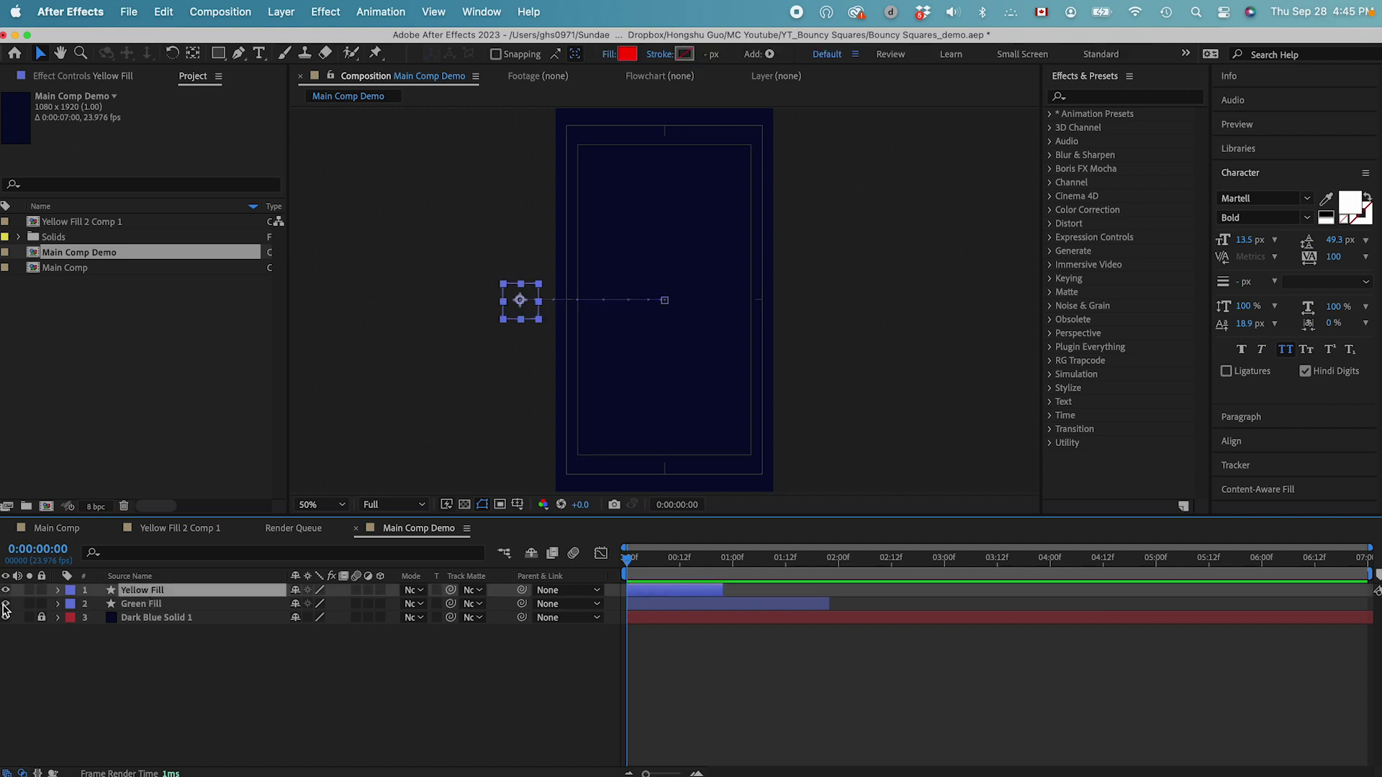
{"action": "key", "text": "space"}
{"action": "key", "text": "space"}
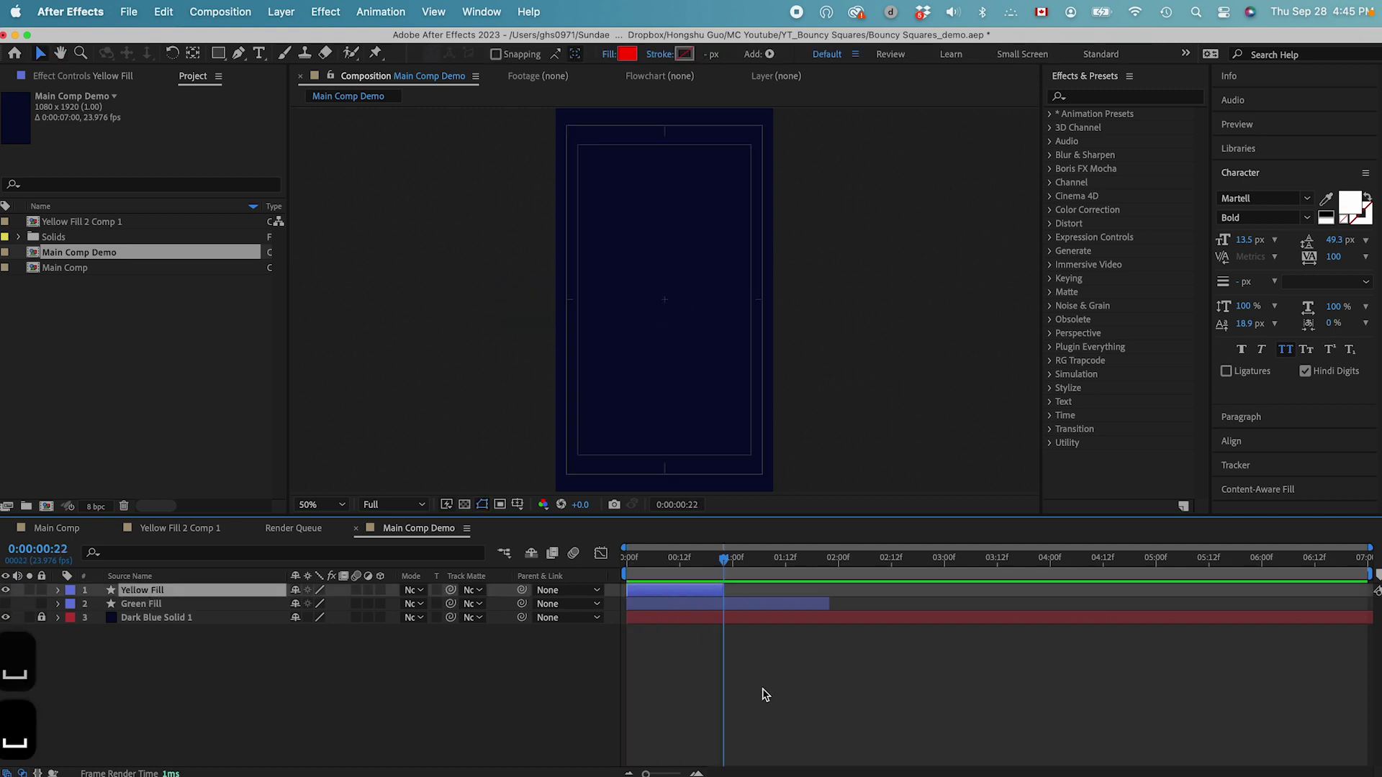
Step: Show only Green Fill, preview its animation alone, then move Yellow Fill beneath Green Fill
{"action": "key", "text": "space"}
{"action": "key", "text": "space"}
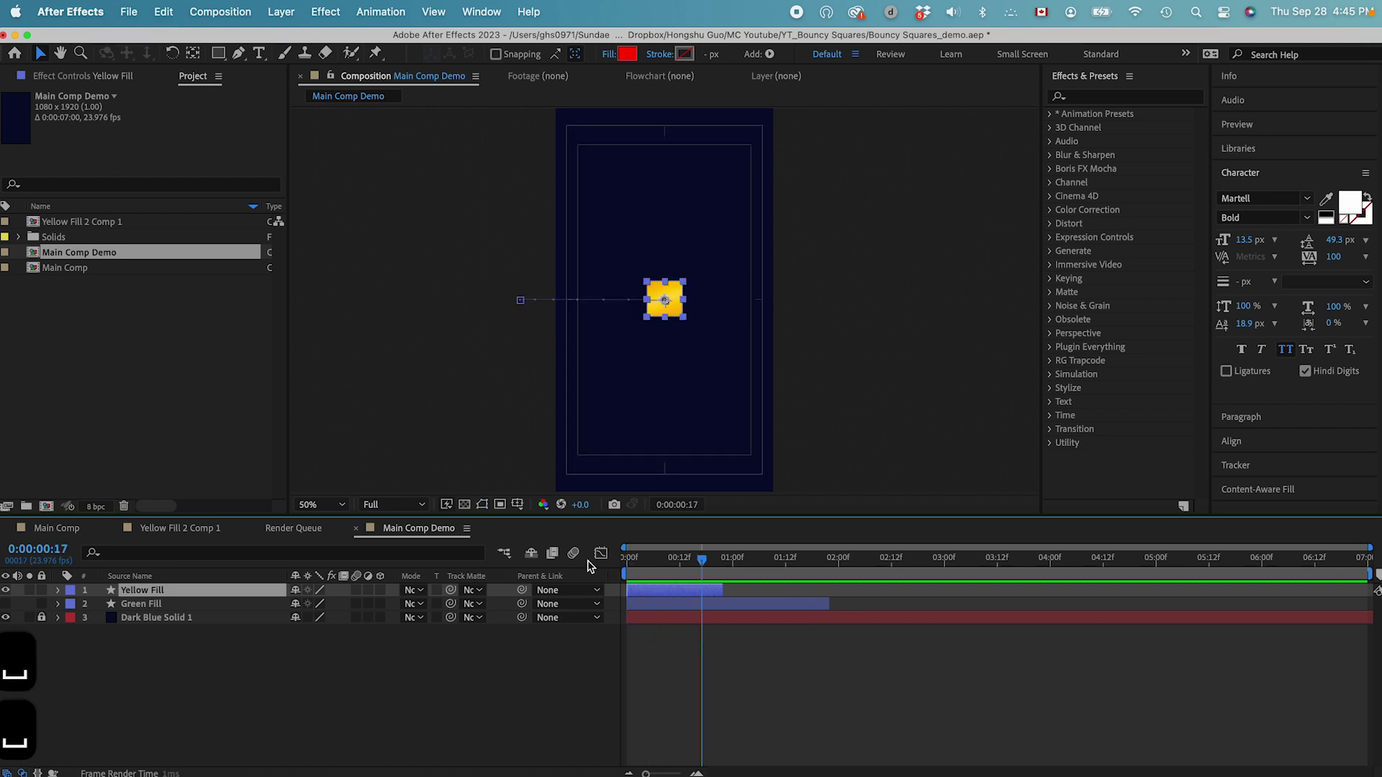
{"action": "left_click", "coordinate": [6, 604]}
{"action": "left_click", "coordinate": [6, 590]}
{"action": "key", "text": "space"}
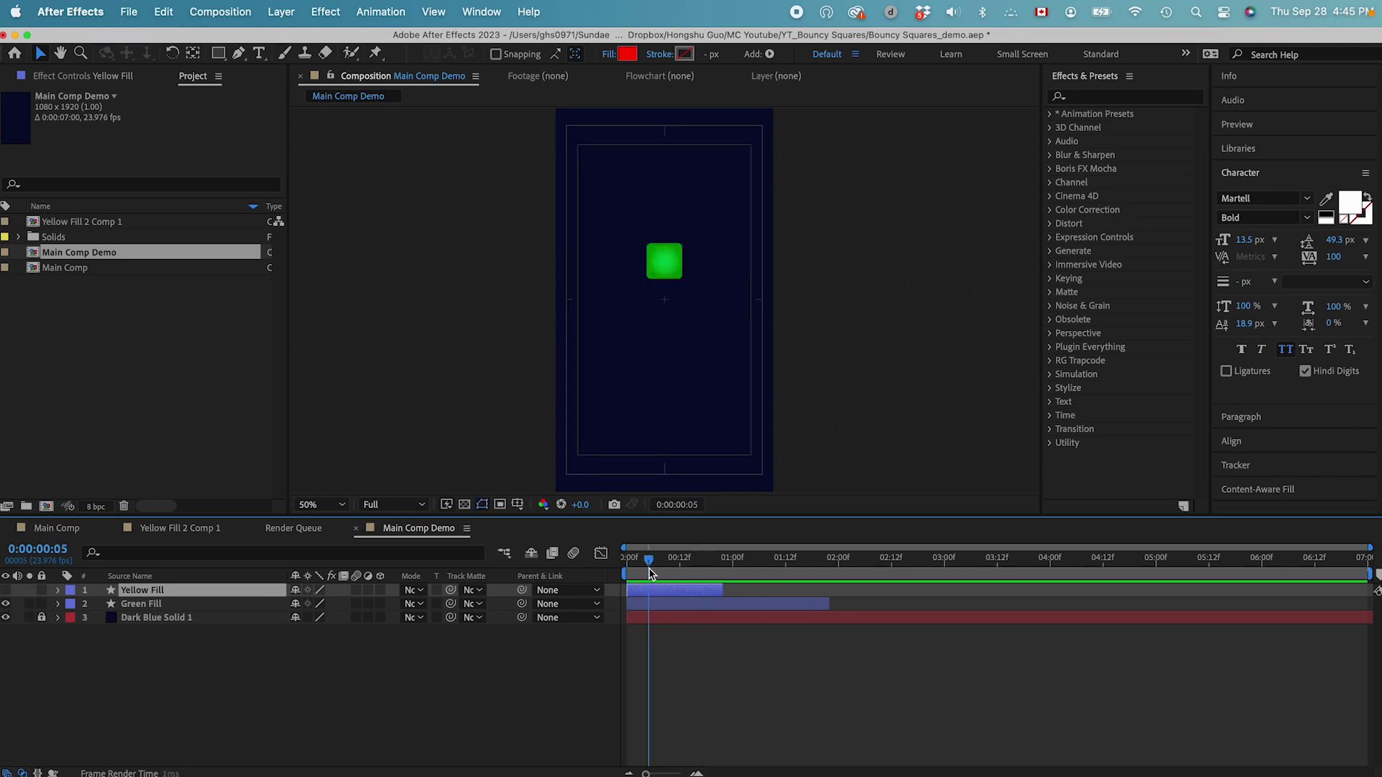
{"action": "key", "text": "space"}
{"action": "key", "text": "space"}
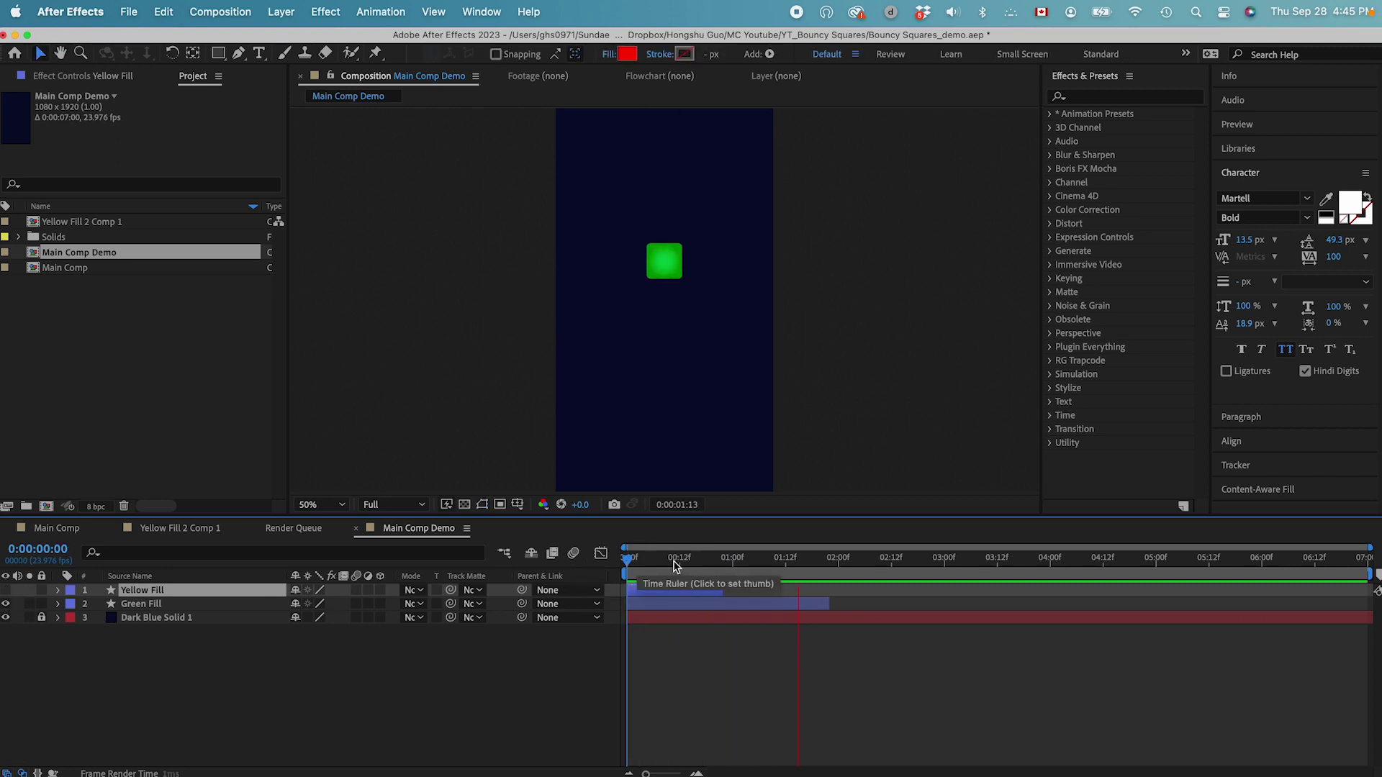
{"action": "key", "text": "apostrophe"}
{"action": "key", "text": "space"}
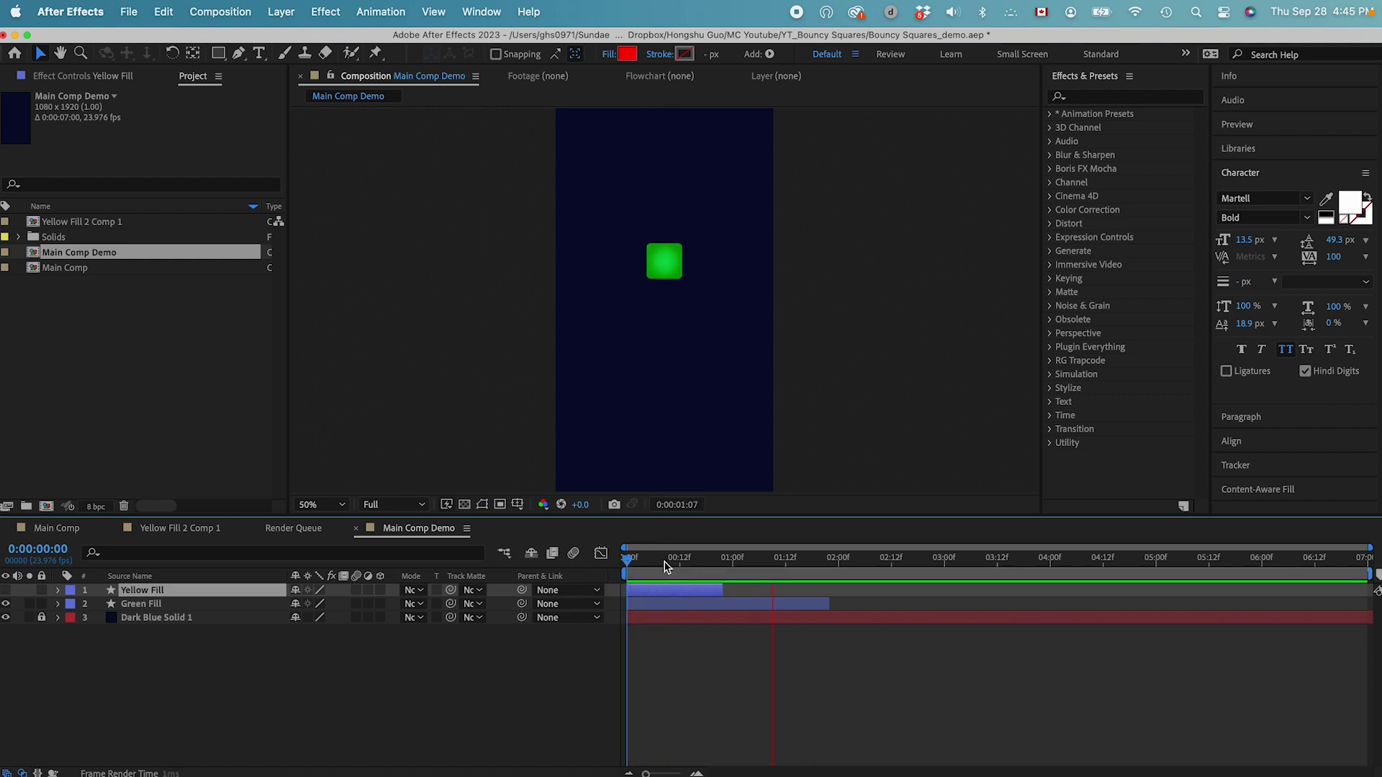
{"action": "key", "text": "space"}
{"action": "key", "text": "space"}
{"action": "key", "text": "apostrophe"}
{"action": "key", "text": "space"}
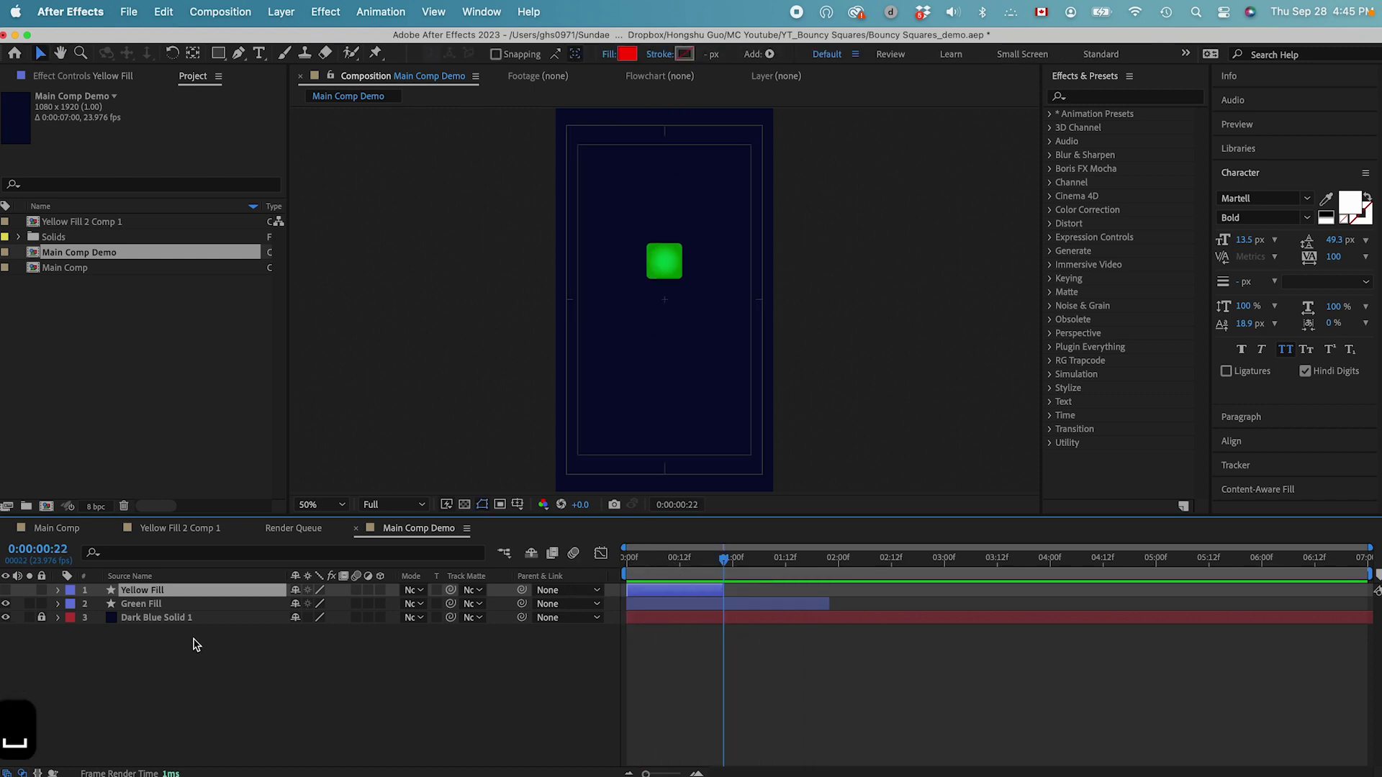
{"action": "left_click_drag", "start_coordinate": [141, 591], "coordinate": [142, 610]}
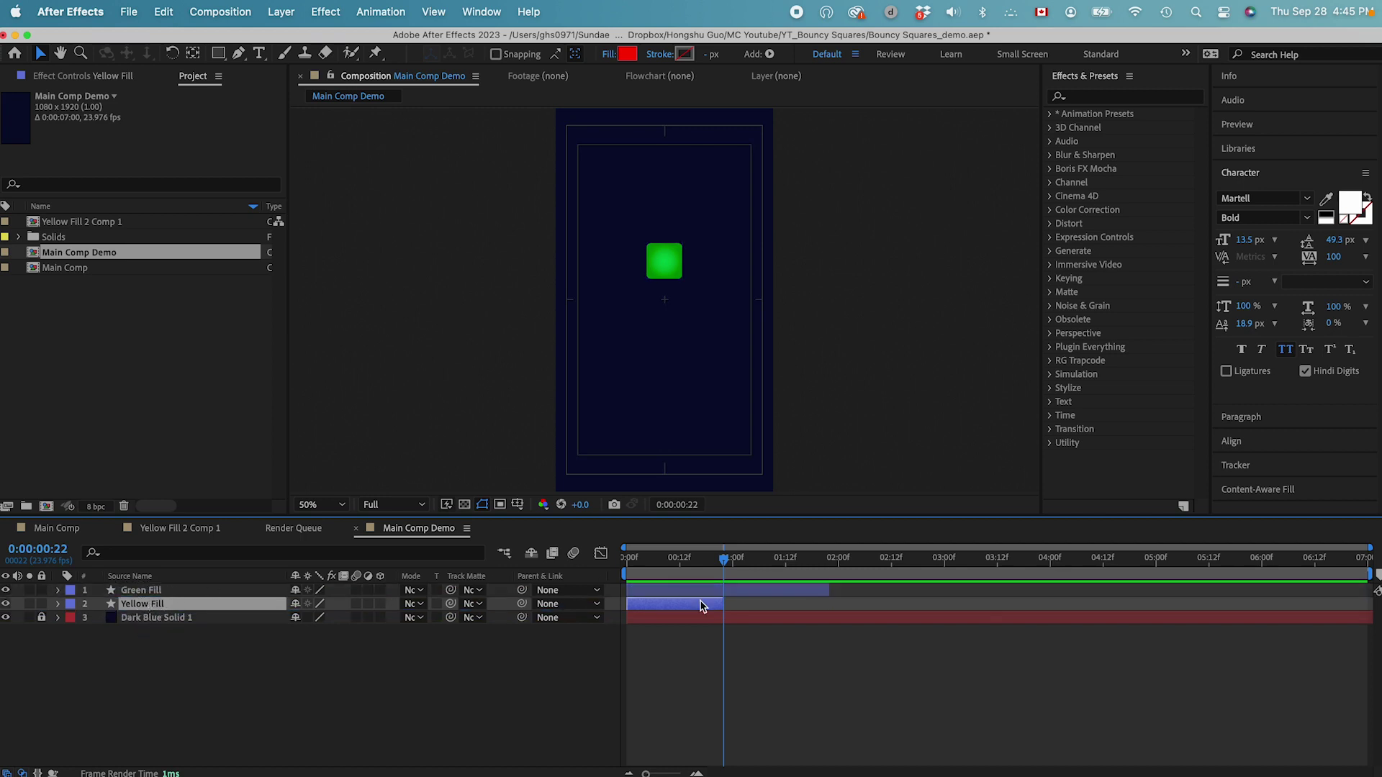
Step: Delay Green Fill by about one second and preview the retimed start
{"action": "left_click_drag", "start_coordinate": [658, 590], "coordinate": [763, 590]}
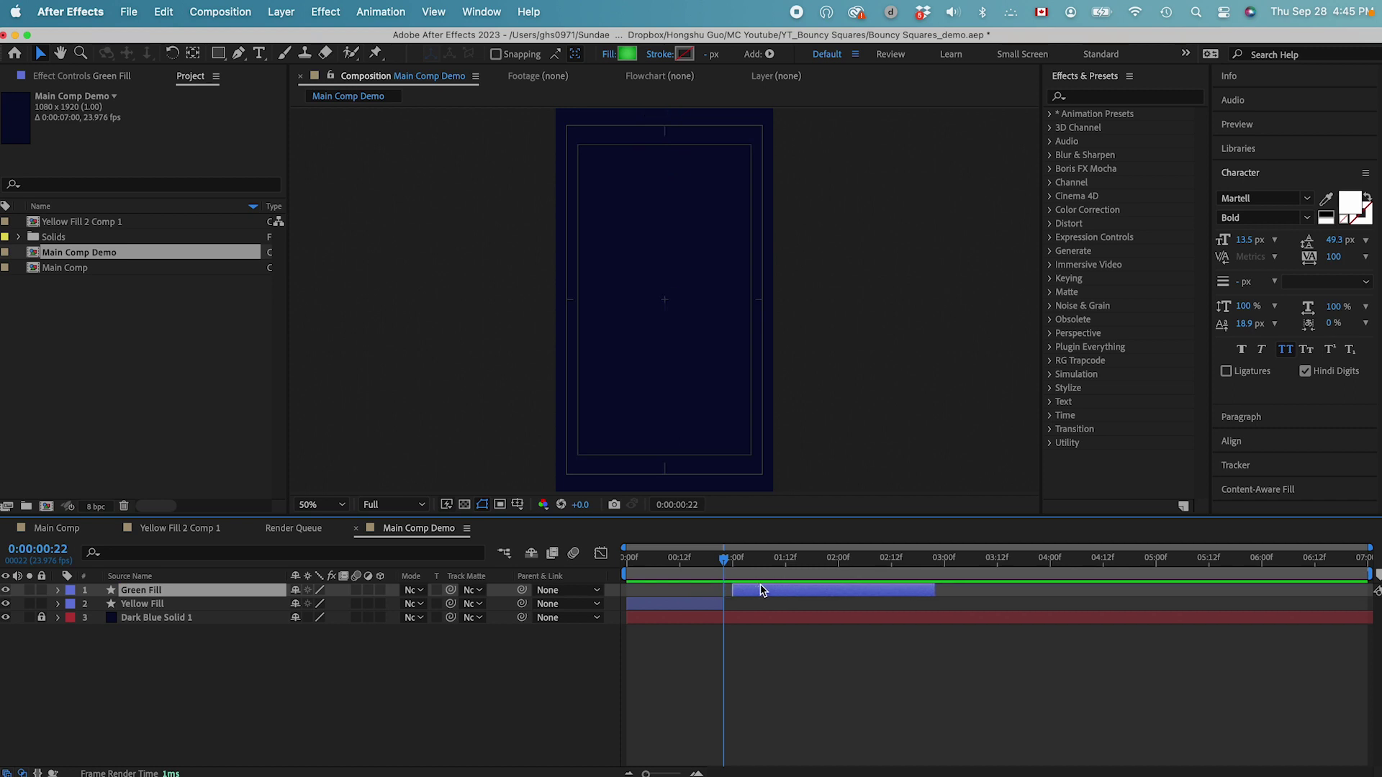
{"action": "left_click", "coordinate": [632, 562]}
{"action": "key", "text": "space"}
{"action": "key", "text": "space"}
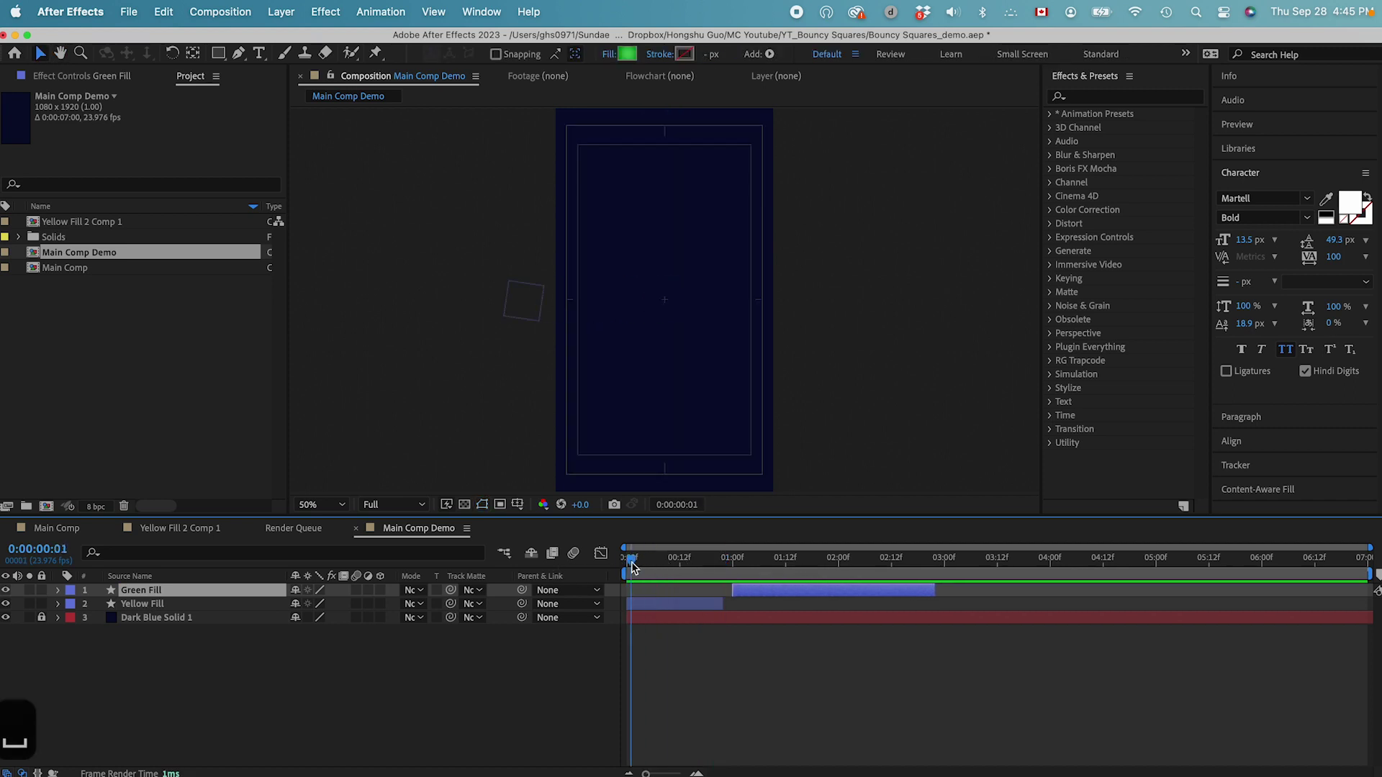
{"action": "left_click_drag", "start_coordinate": [632, 563], "coordinate": [894, 626]}
Step: Extend Yellow Fill and split it at 0:00:22, where green lands on yellow
{"action": "left_click", "coordinate": [712, 565]}
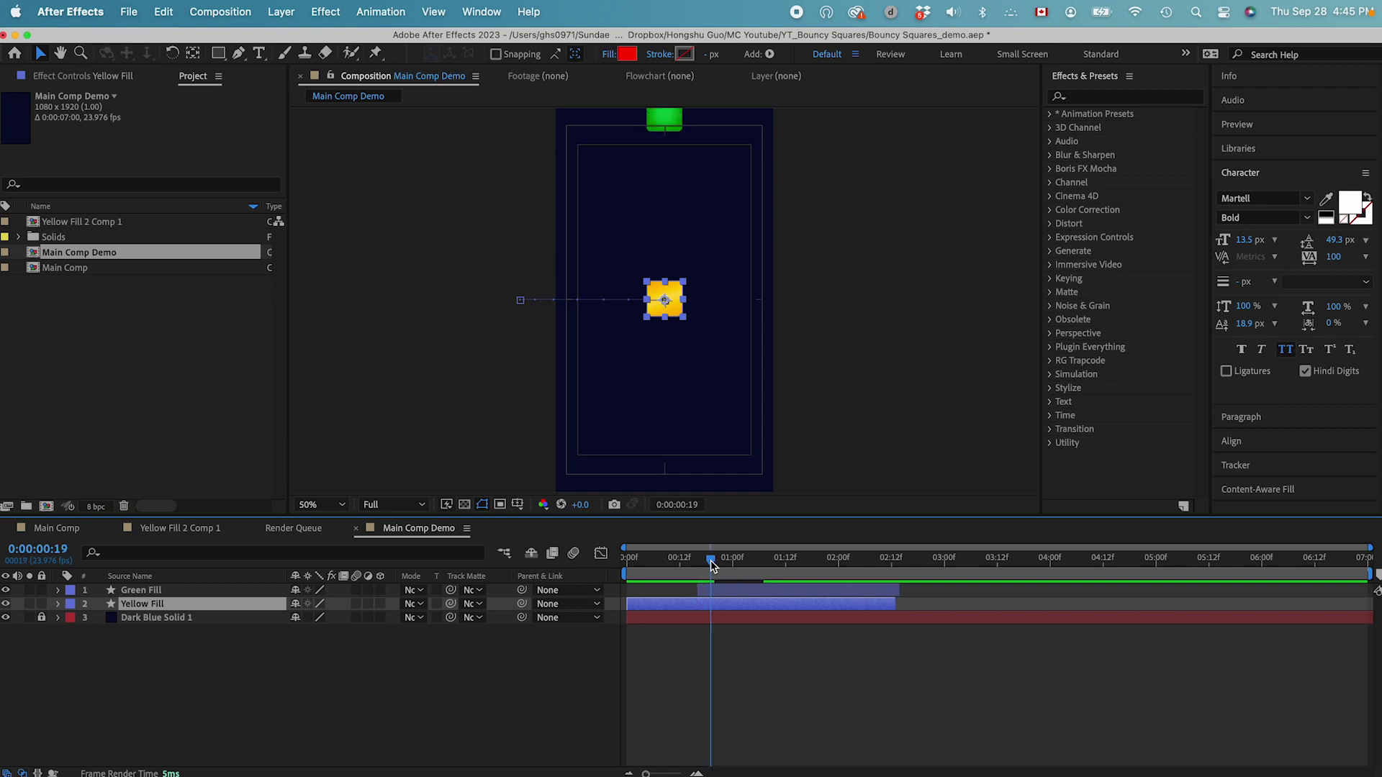
{"action": "left_click_drag", "start_coordinate": [711, 565], "coordinate": [725, 565]}
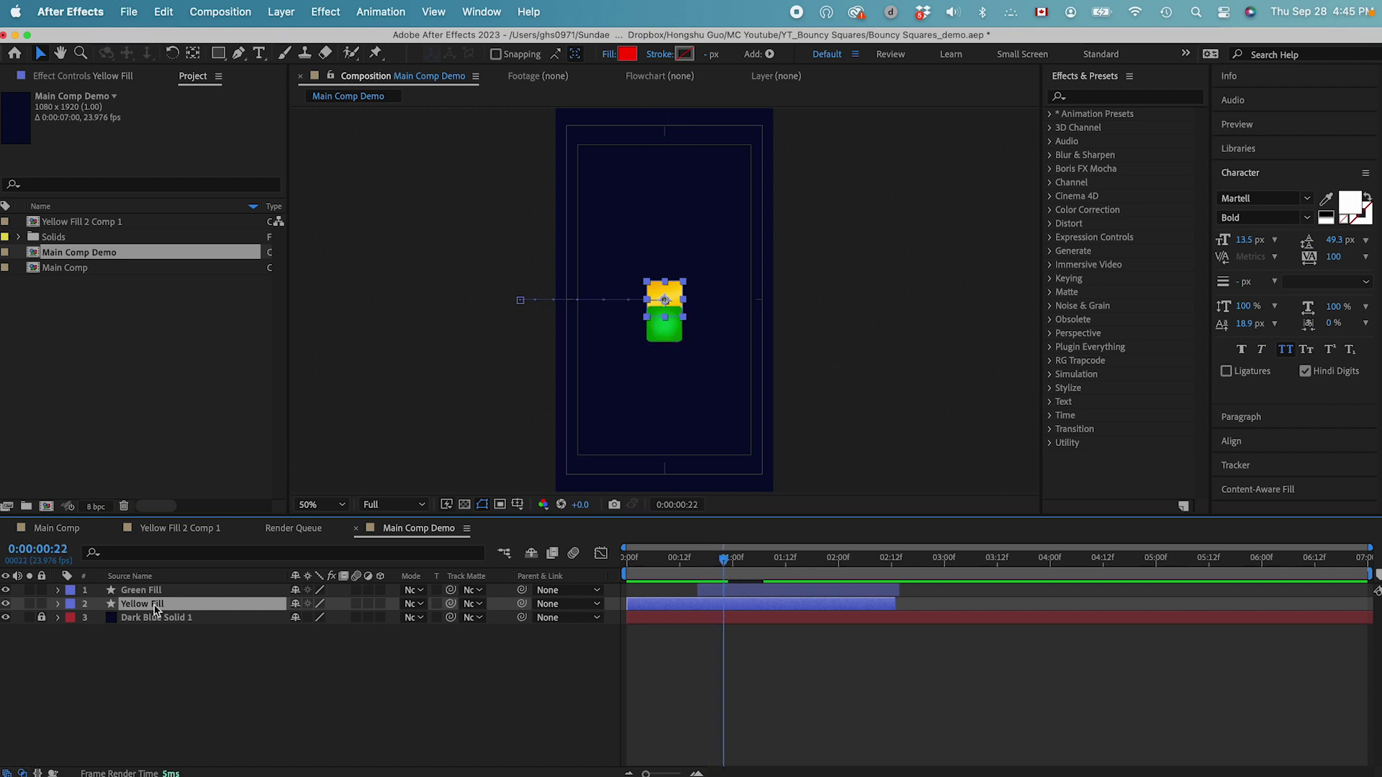
{"action": "key", "text": "shift+super+d"}
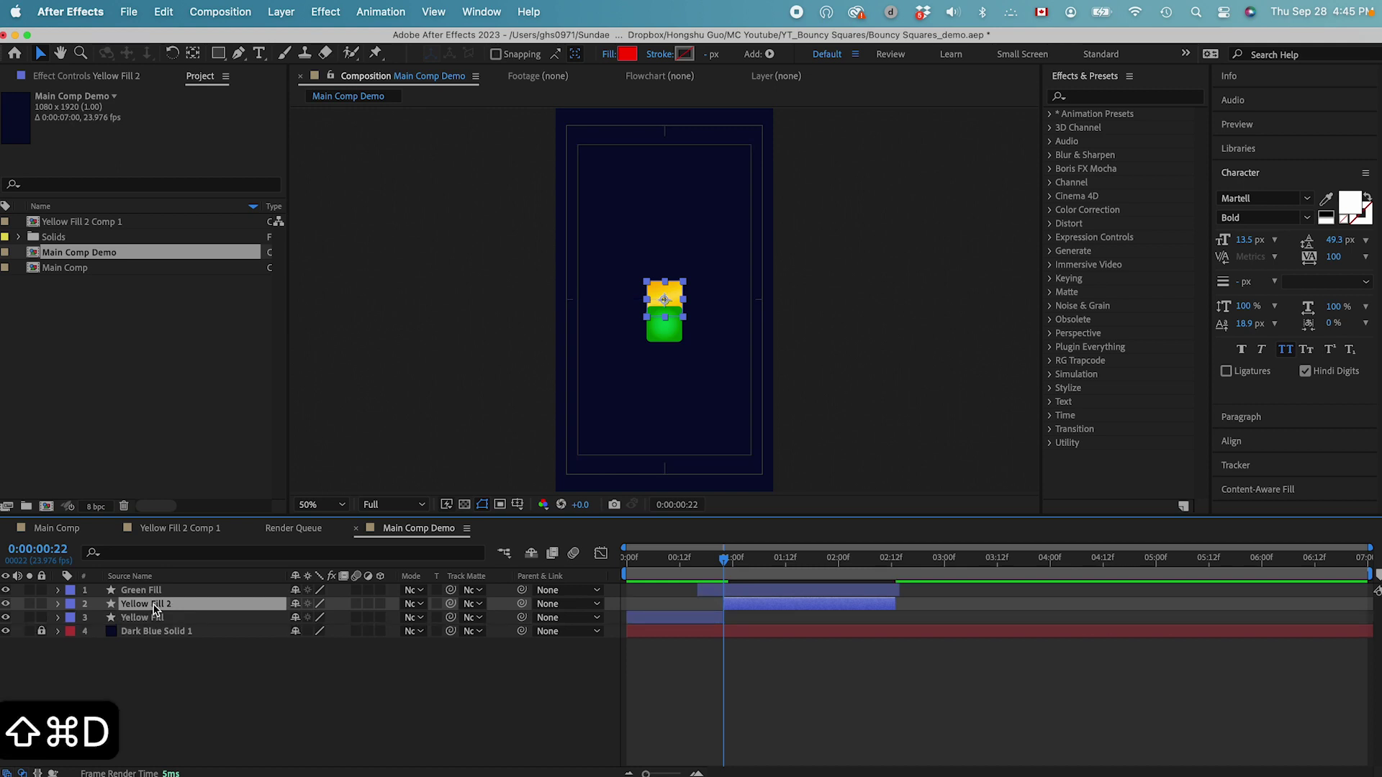
Step: Move the Yellow Fill 2 square in the viewer to sit just below the green square
{"action": "left_click", "coordinate": [718, 677]}
{"action": "left_click", "coordinate": [749, 607]}
{"action": "left_click_drag", "start_coordinate": [666, 300], "coordinate": [667, 365]}
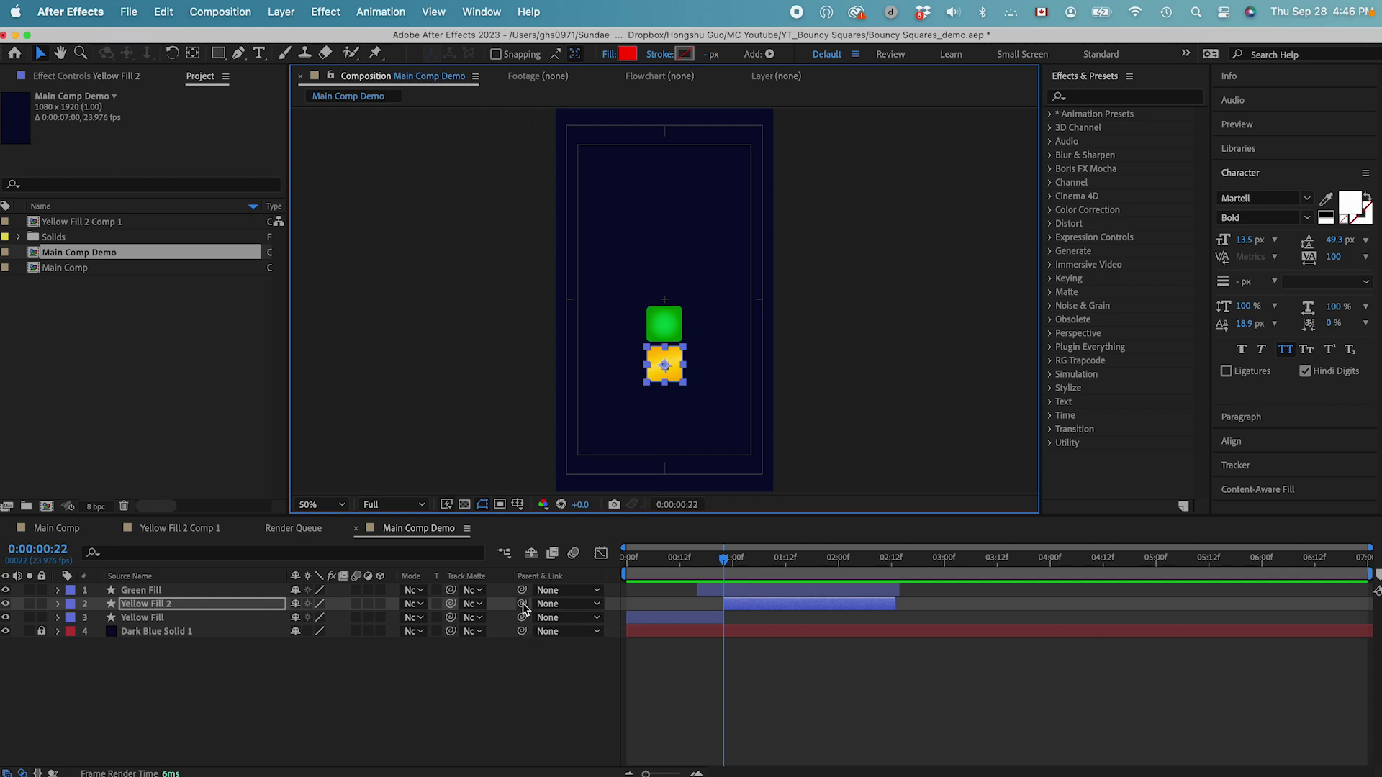
Step: Parent Yellow Fill 2 to Green Fill and preview the two squares moving together
{"action": "left_click_drag", "start_coordinate": [523, 610], "coordinate": [147, 595]}
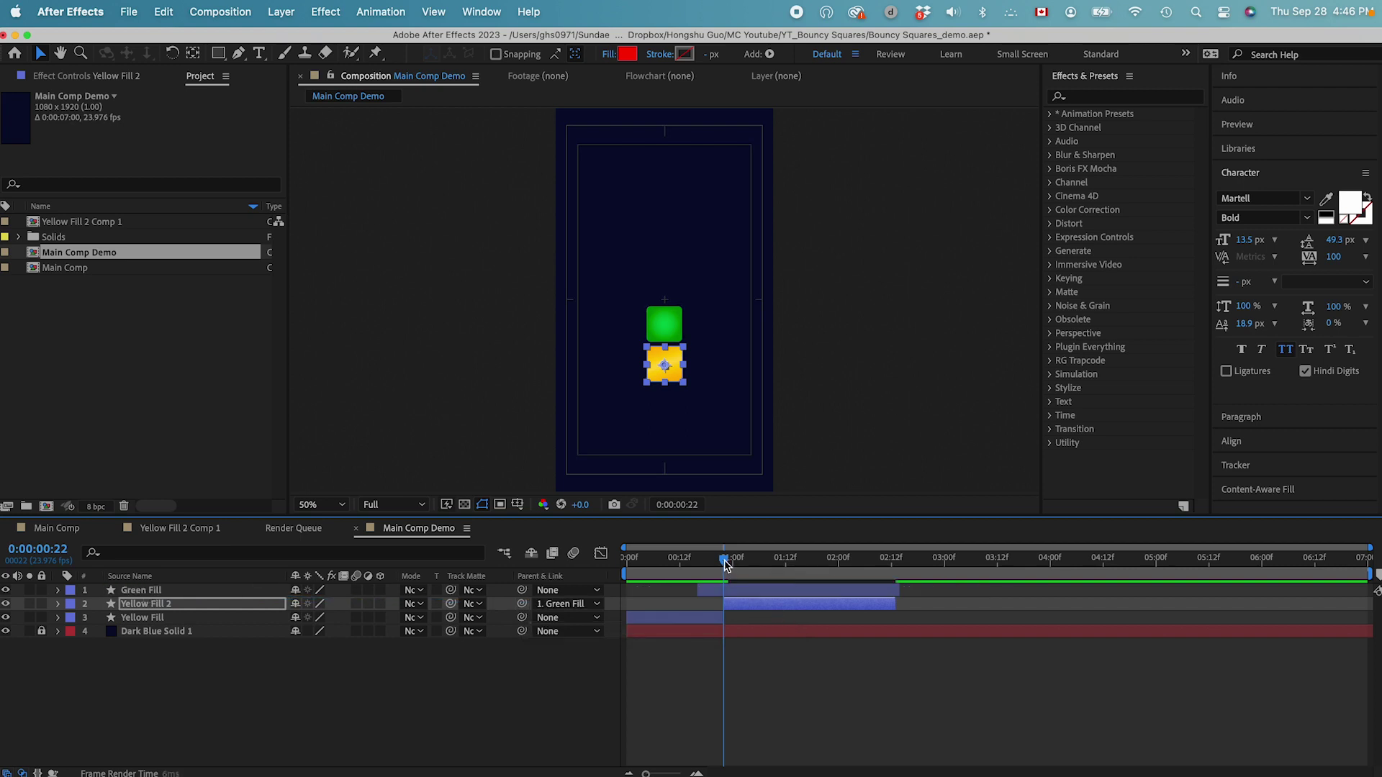
{"action": "left_click_drag", "start_coordinate": [726, 566], "coordinate": [602, 576]}
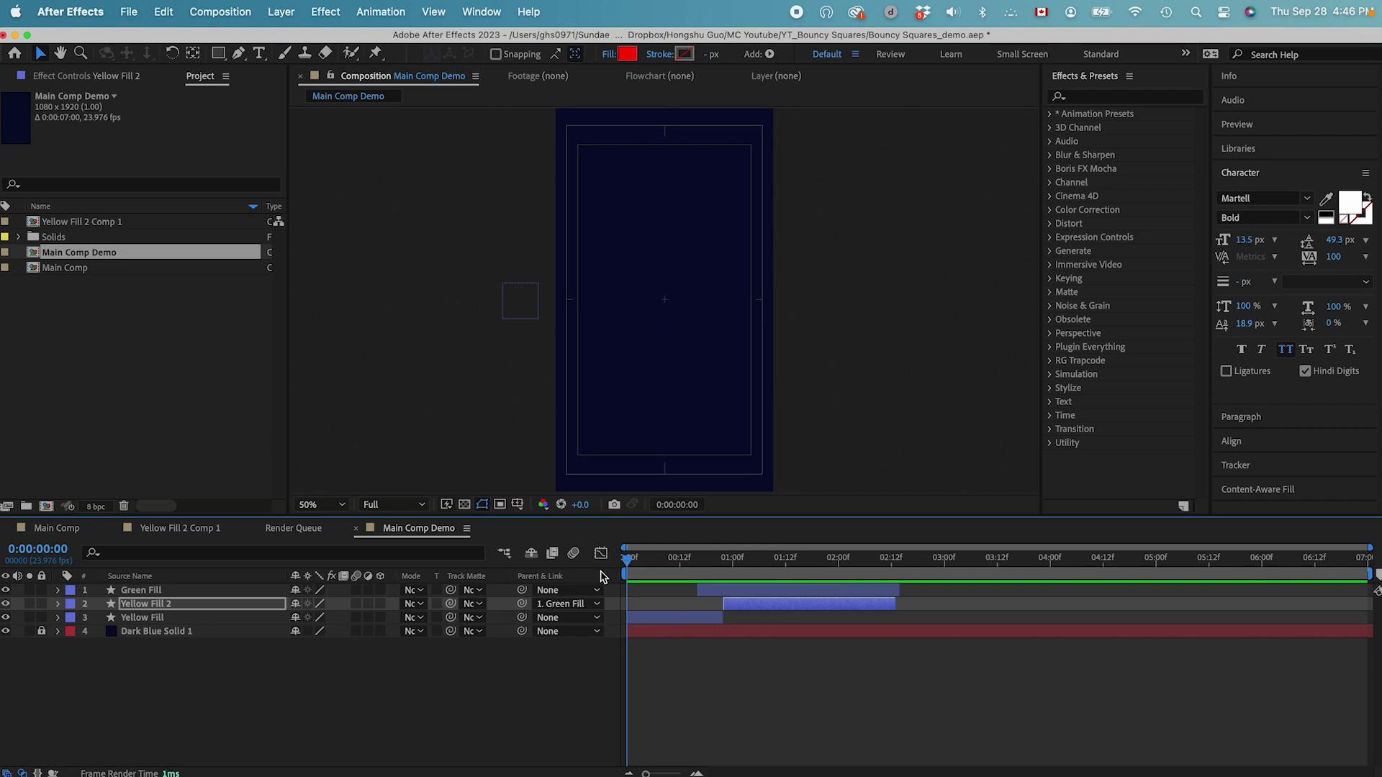
{"action": "key", "text": "space"}
Step: Add a new Null Object layer (Null 4) and trim its out point to the current frame
{"action": "left_click", "coordinate": [148, 284]}
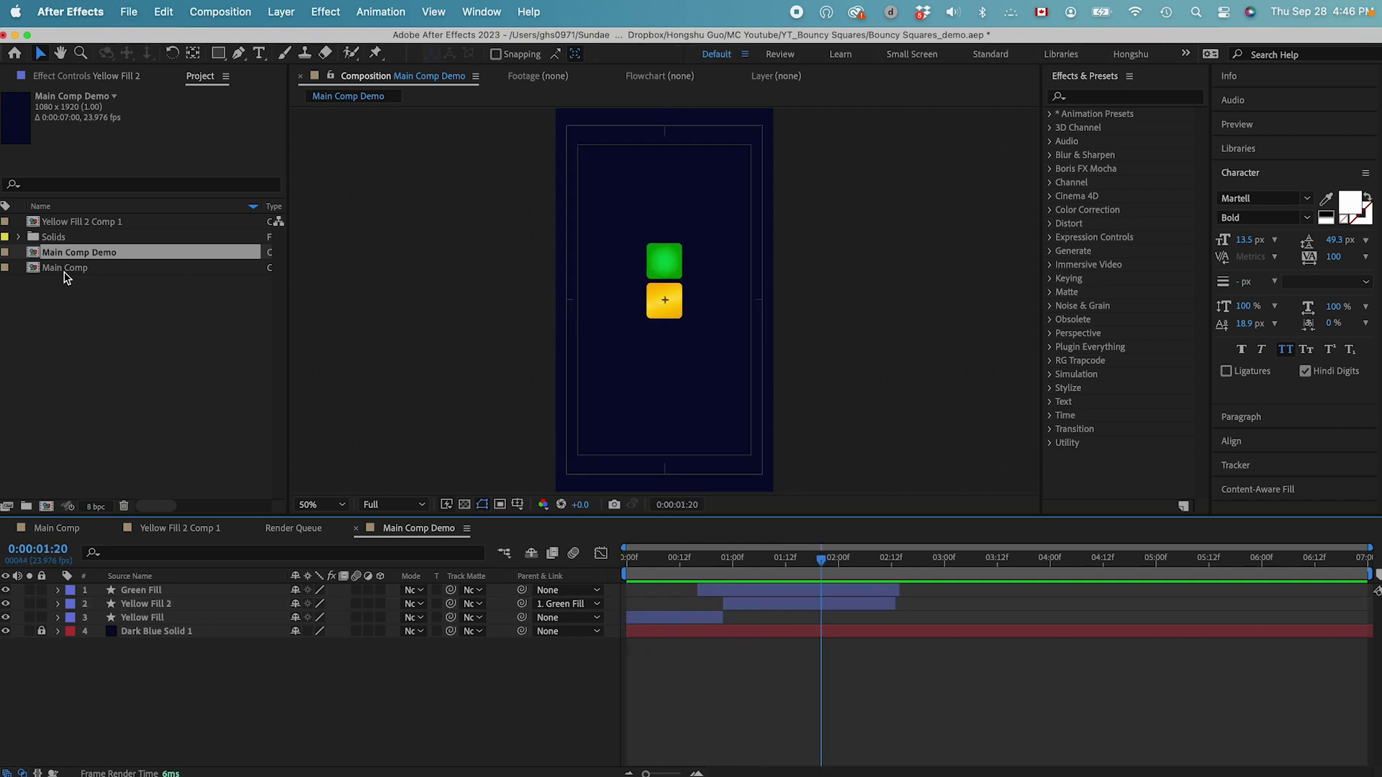
{"action": "left_click", "coordinate": [280, 13]}
{"action": "mouse_move", "coordinate": [293, 43]}
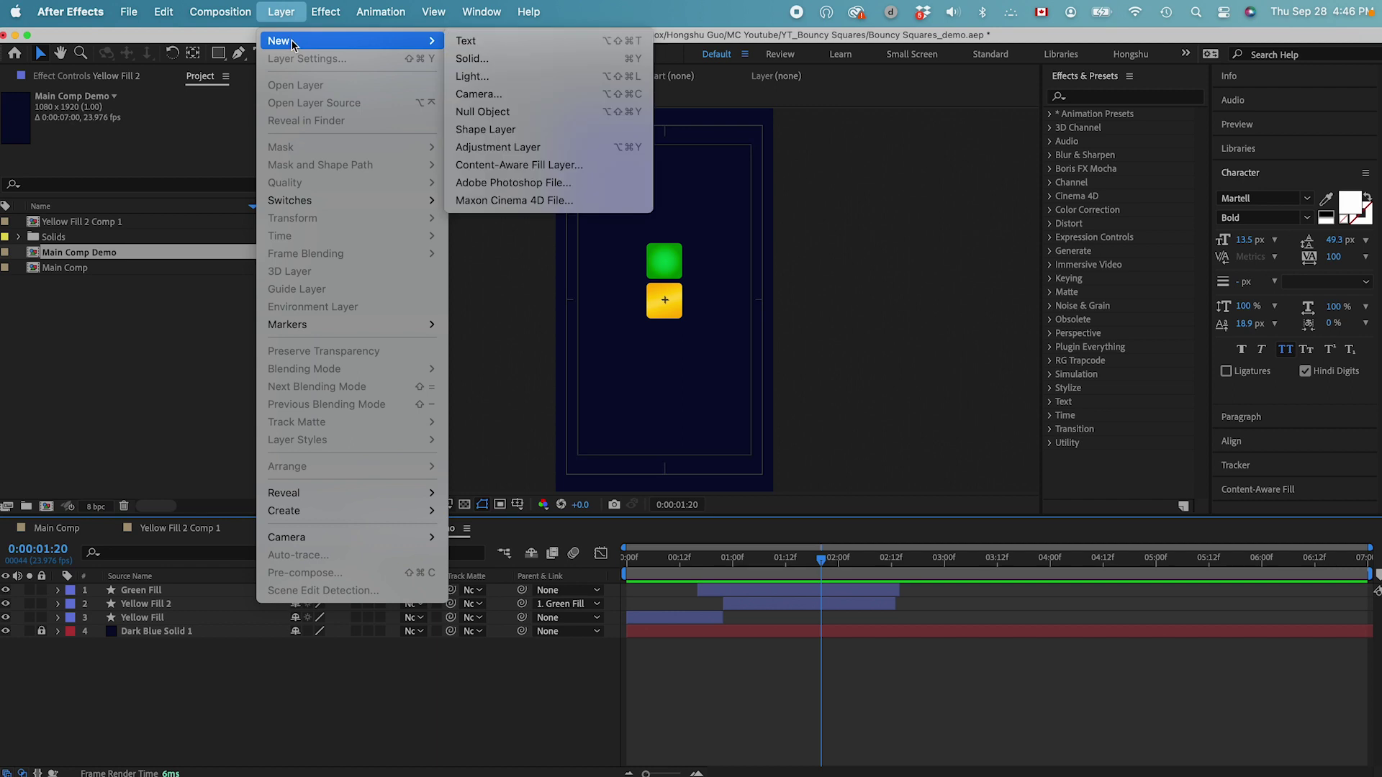
{"action": "left_click", "coordinate": [514, 114]}
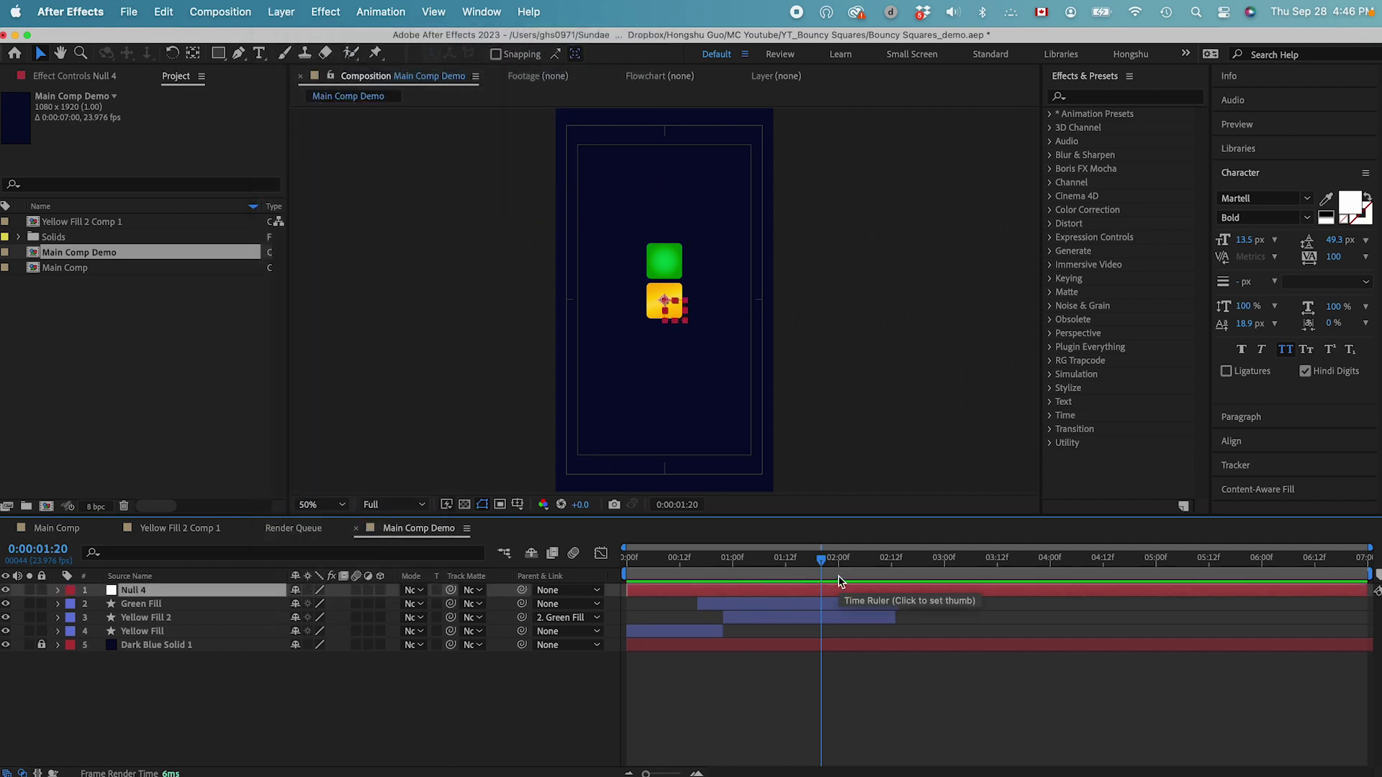
{"action": "key", "text": "alt+bracketright"}
Step: Slide the Null 4 bar later so it starts around the 1:17 mark
{"action": "left_click_drag", "start_coordinate": [772, 591], "coordinate": [917, 594]}
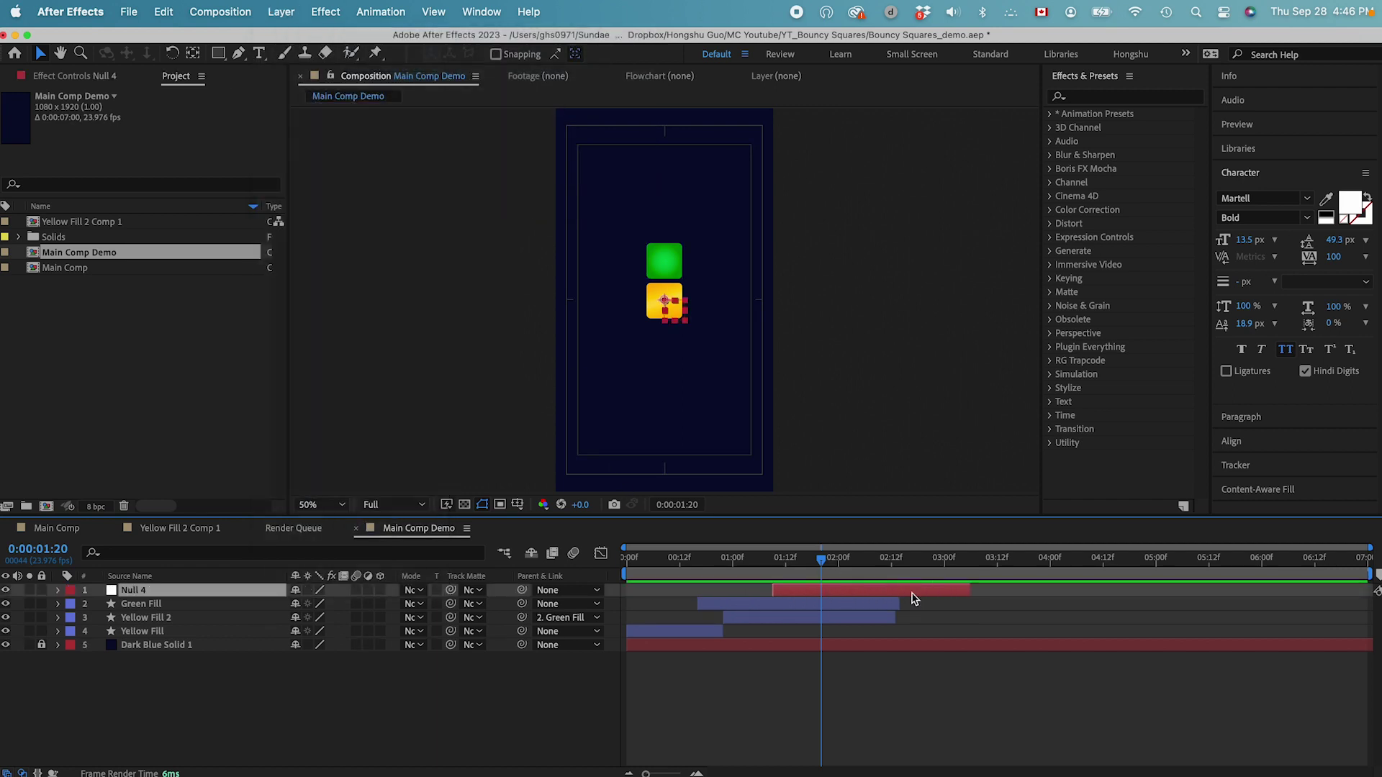
{"action": "left_click_drag", "start_coordinate": [776, 565], "coordinate": [828, 595]}
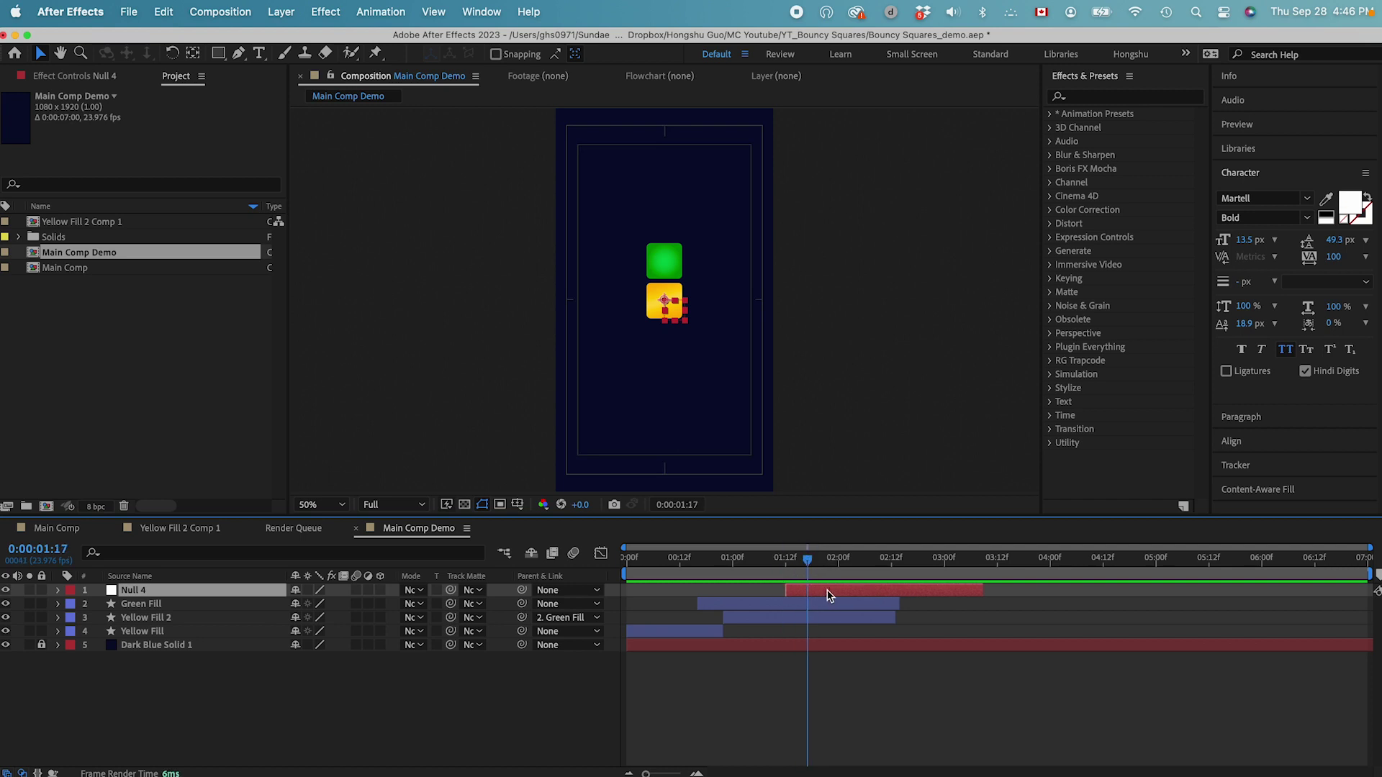
{"action": "key", "text": "super+equal"}
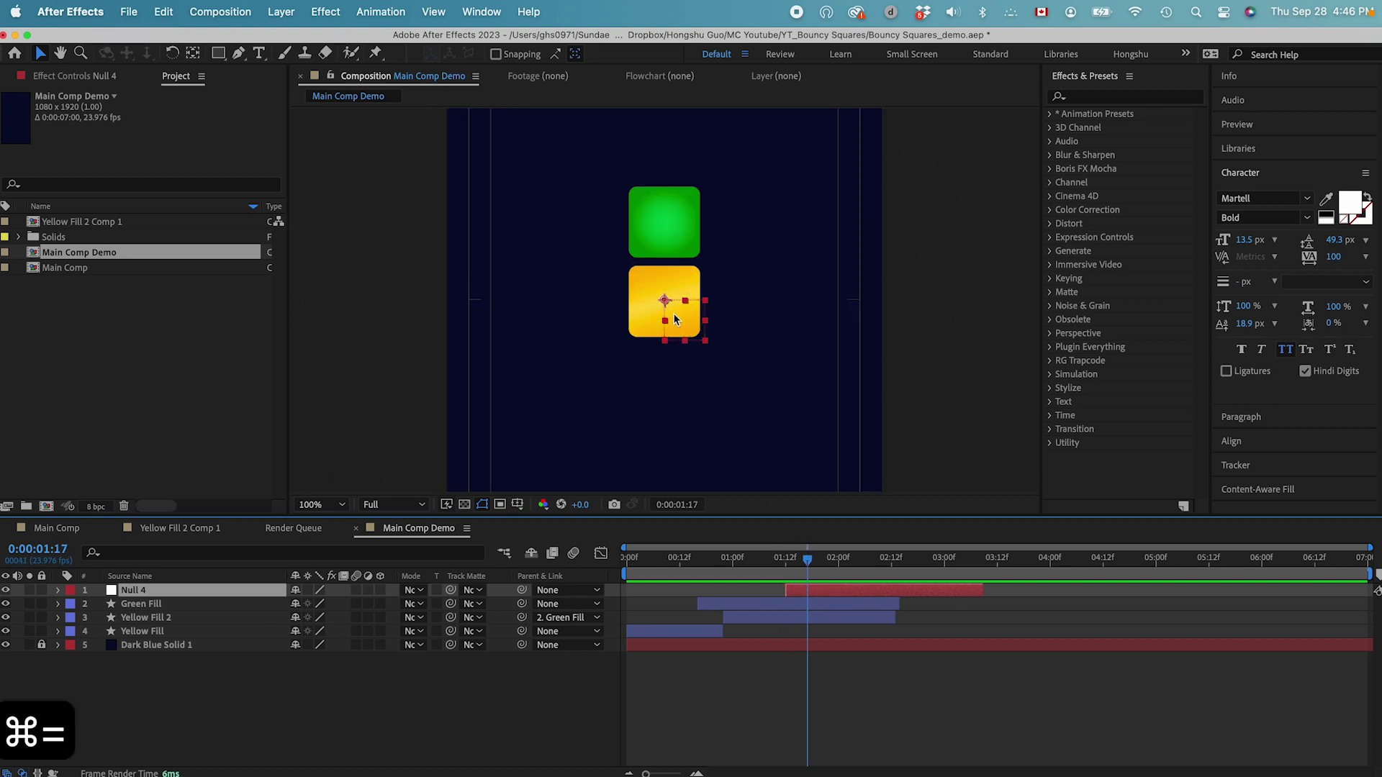
{"action": "left_click_drag", "start_coordinate": [826, 592], "coordinate": [839, 592]}
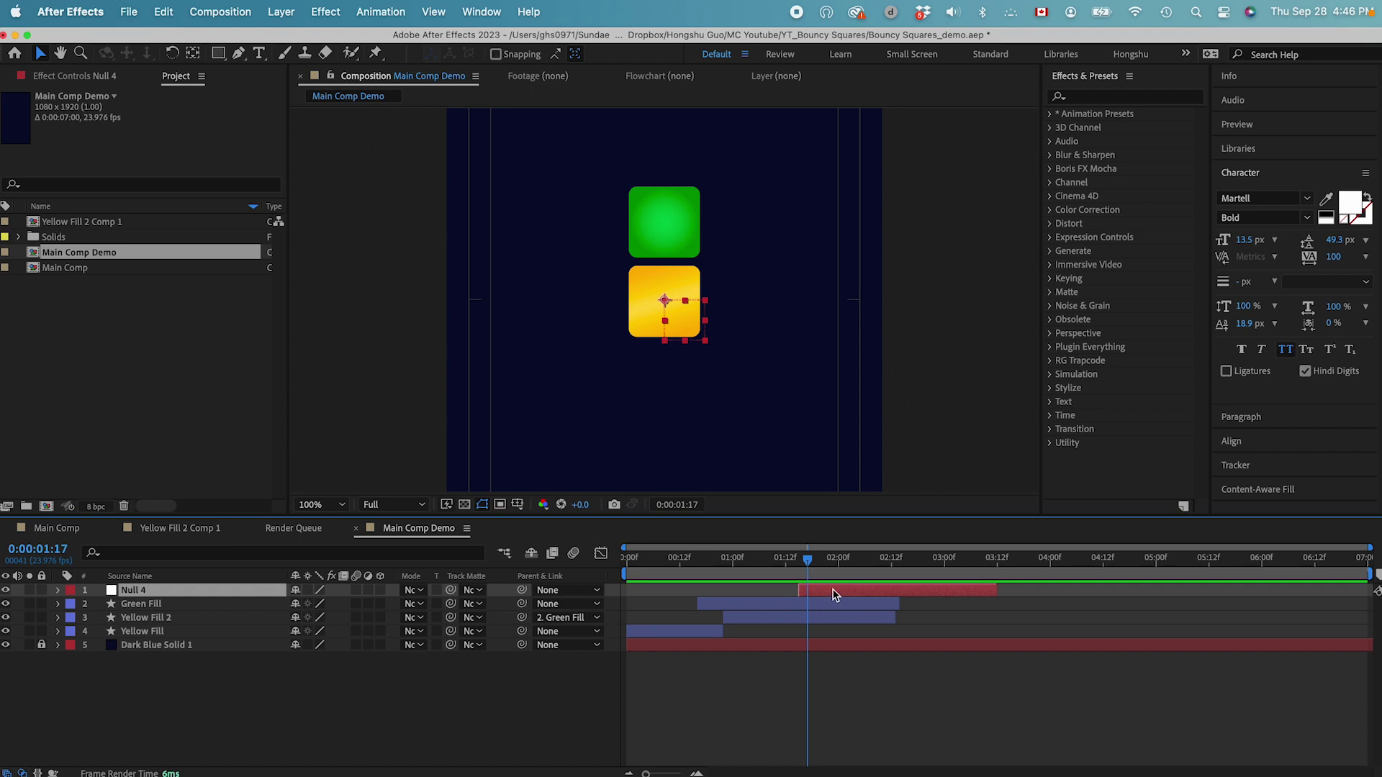
Step: Copy Null 1's two Rotation keyframes from Main Comp and paste them onto Null 4
{"action": "double_click", "coordinate": [58, 272]}
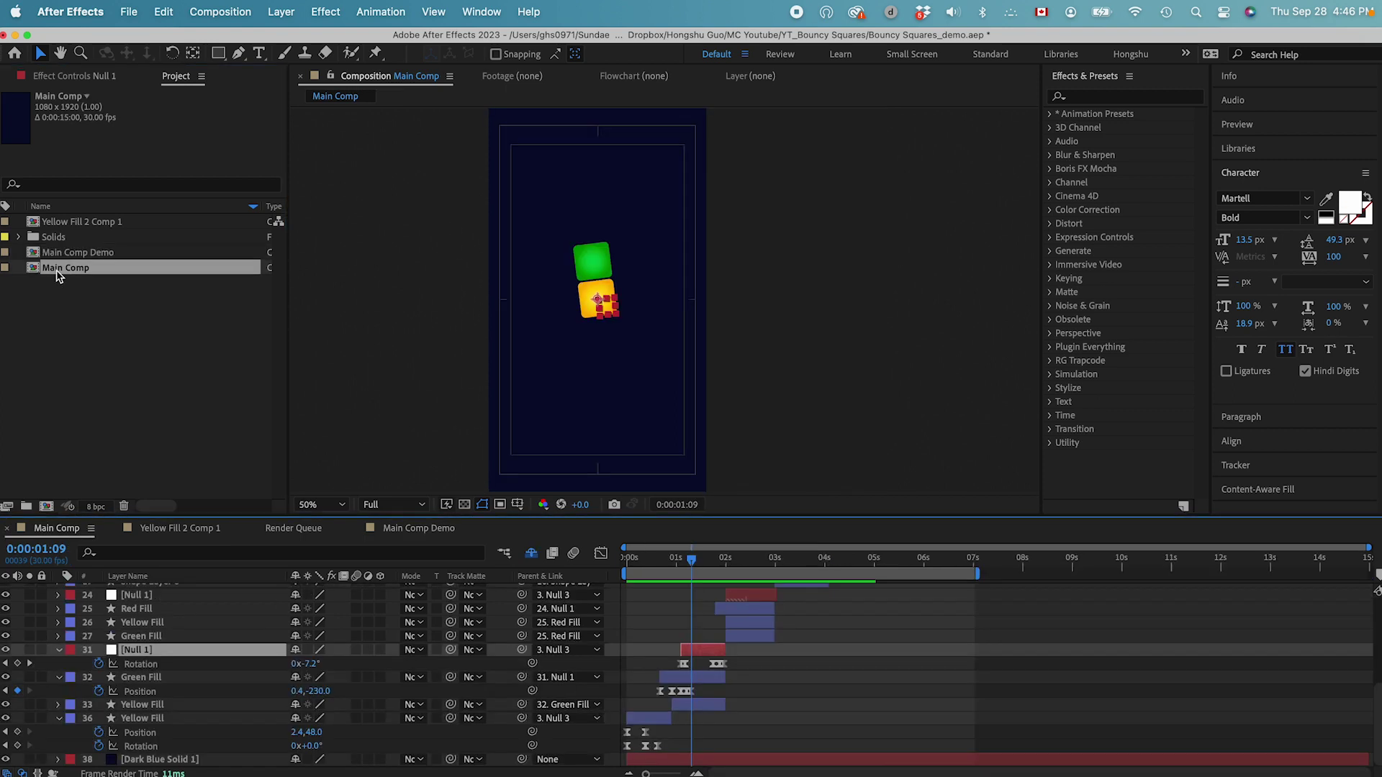
{"action": "left_click", "coordinate": [774, 679]}
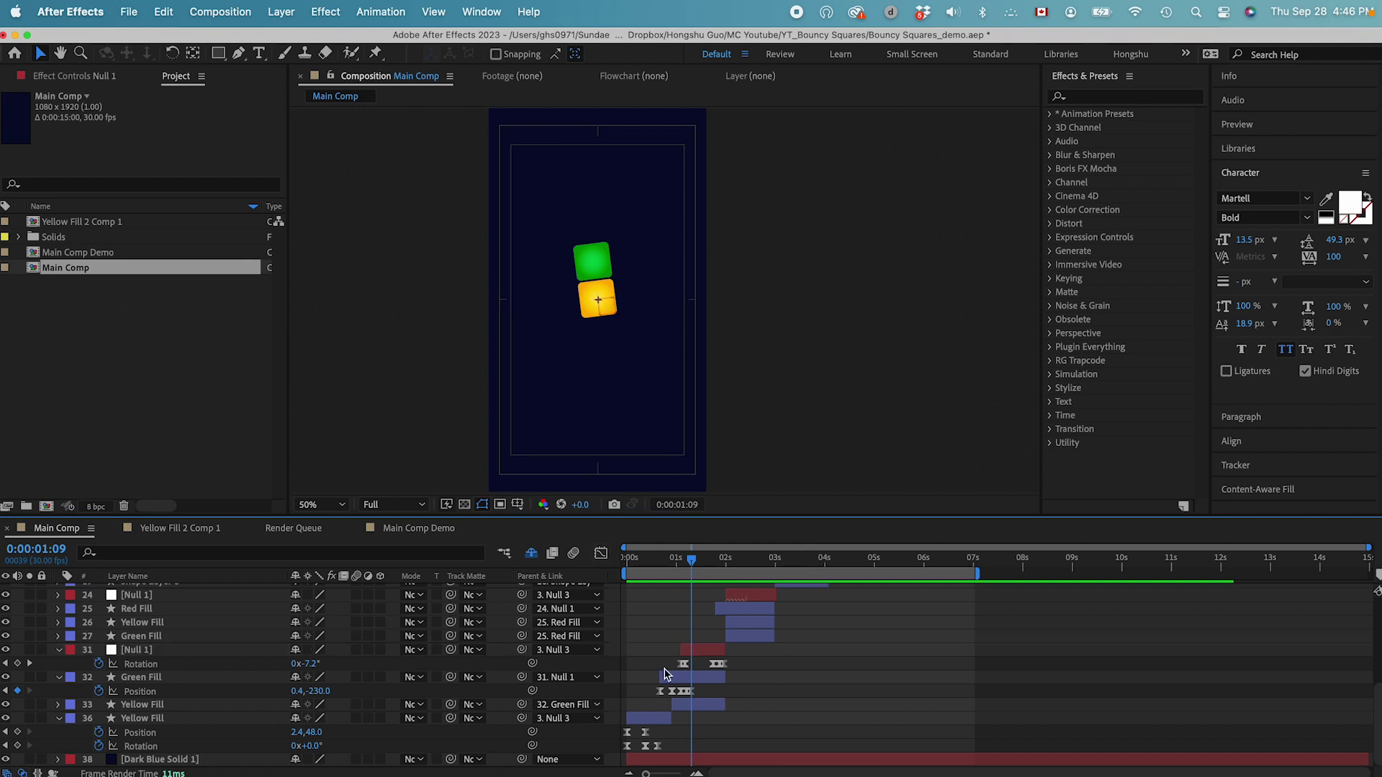
{"action": "left_click_drag", "start_coordinate": [741, 659], "coordinate": [650, 669]}
{"action": "key", "text": "super+c"}
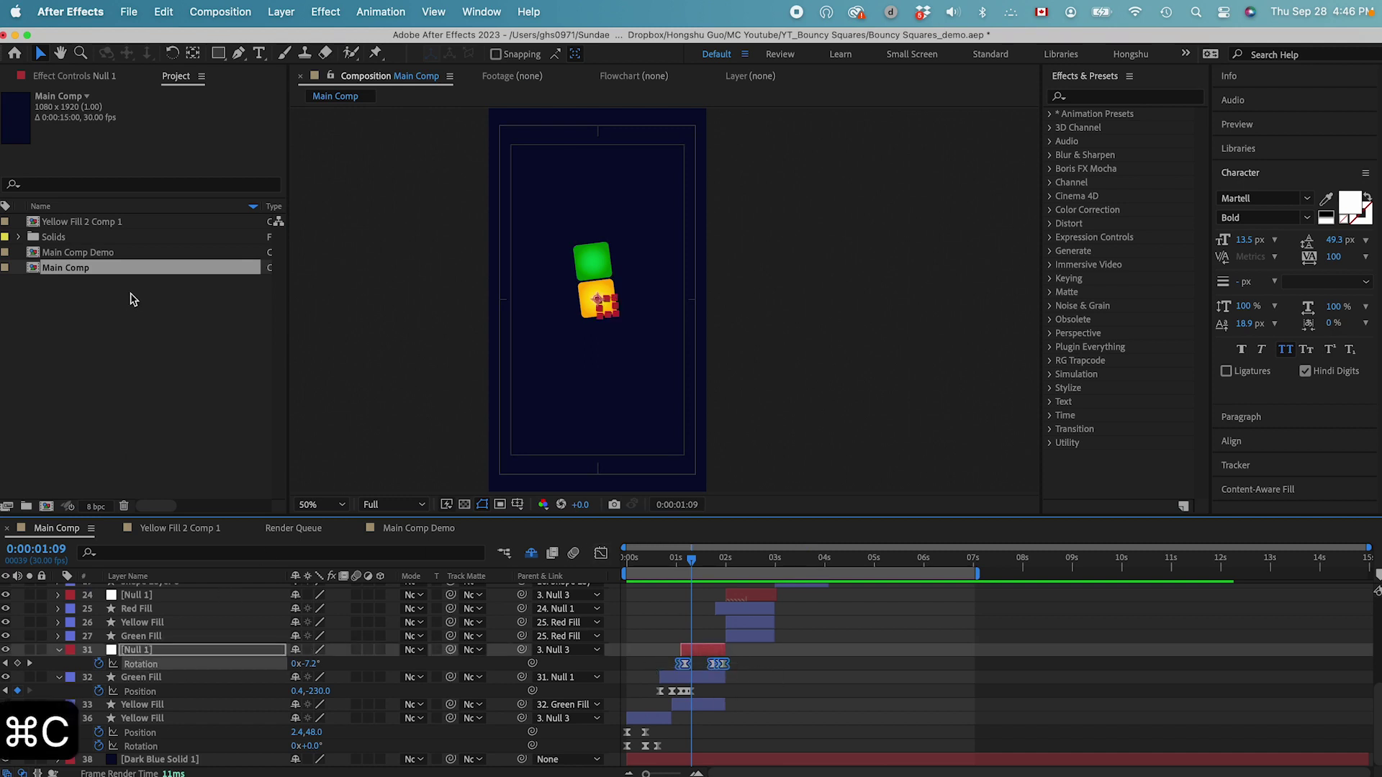
{"action": "double_click", "coordinate": [78, 253]}
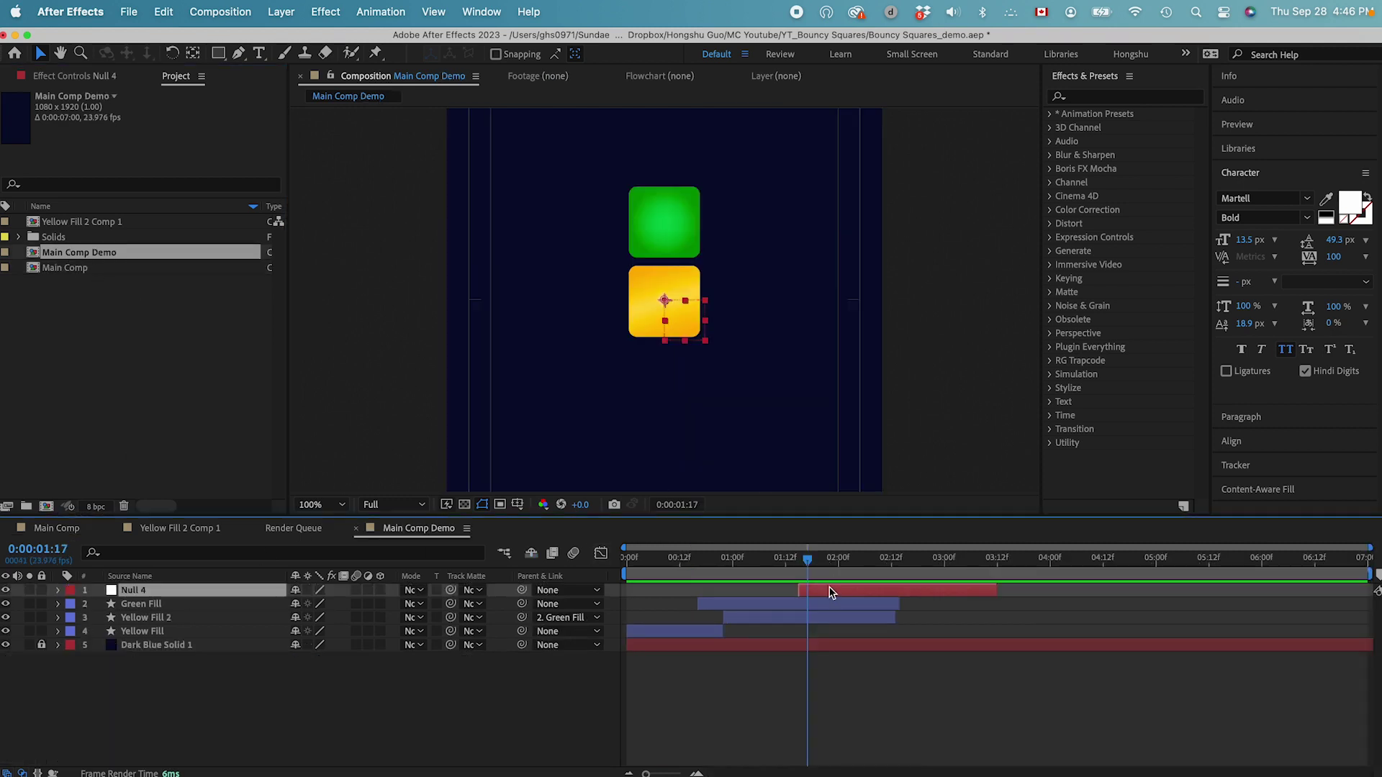
{"action": "key", "text": "super+v"}
Step: Trim Null 4 to run from 1:17 to 2:14 and scrub to check the motion
{"action": "key", "text": "u"}
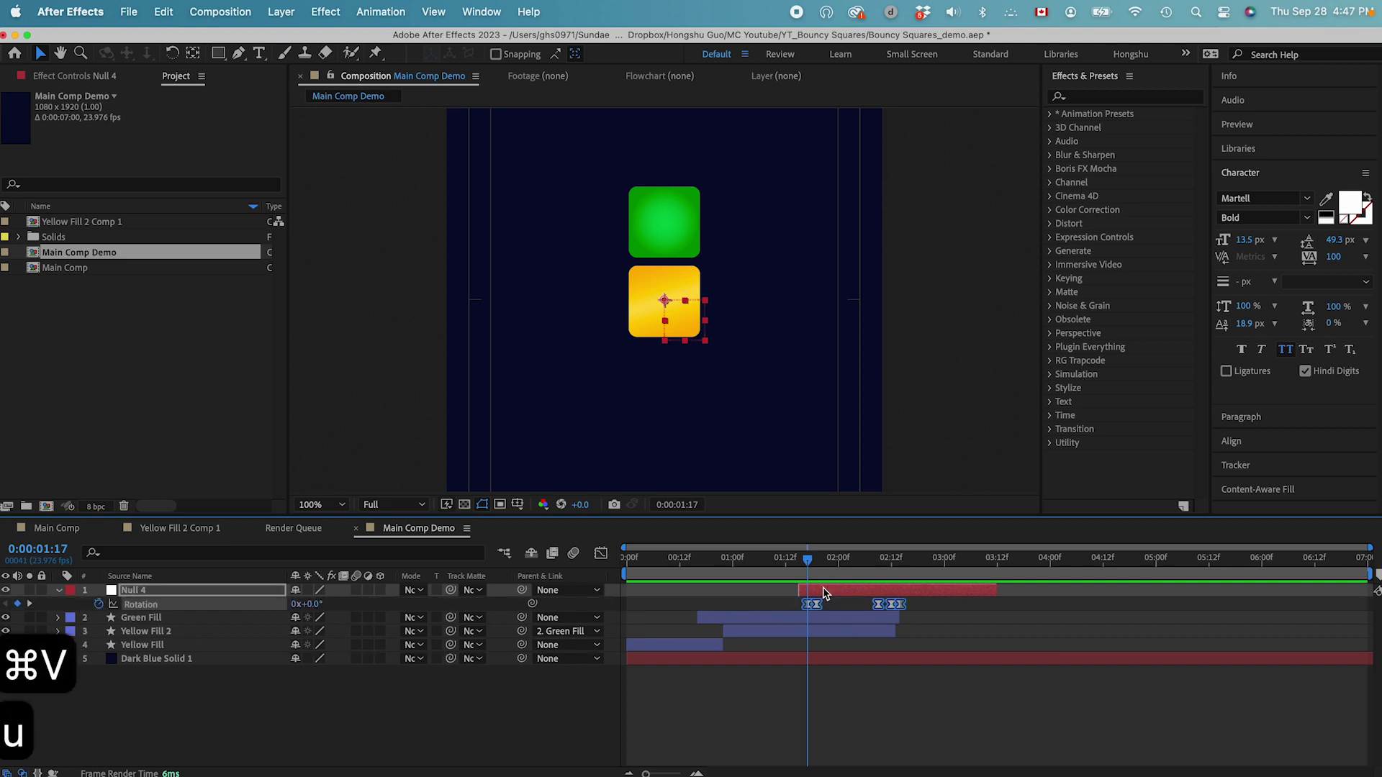
{"action": "left_click_drag", "start_coordinate": [865, 565], "coordinate": [807, 564]}
{"action": "key", "text": "alt+bracketright"}
{"action": "key", "text": "alt+bracketleft"}
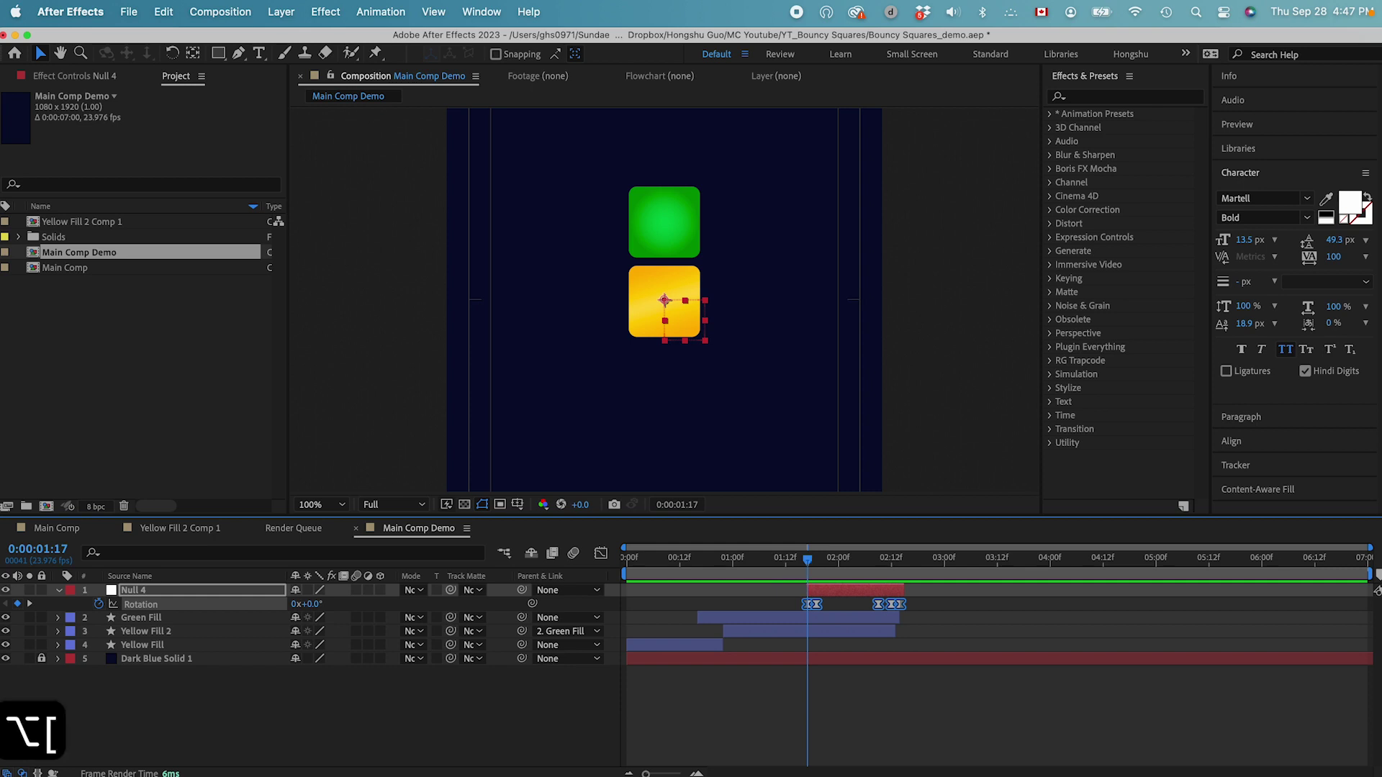
{"action": "left_click", "coordinate": [792, 677]}
{"action": "left_click", "coordinate": [755, 566]}
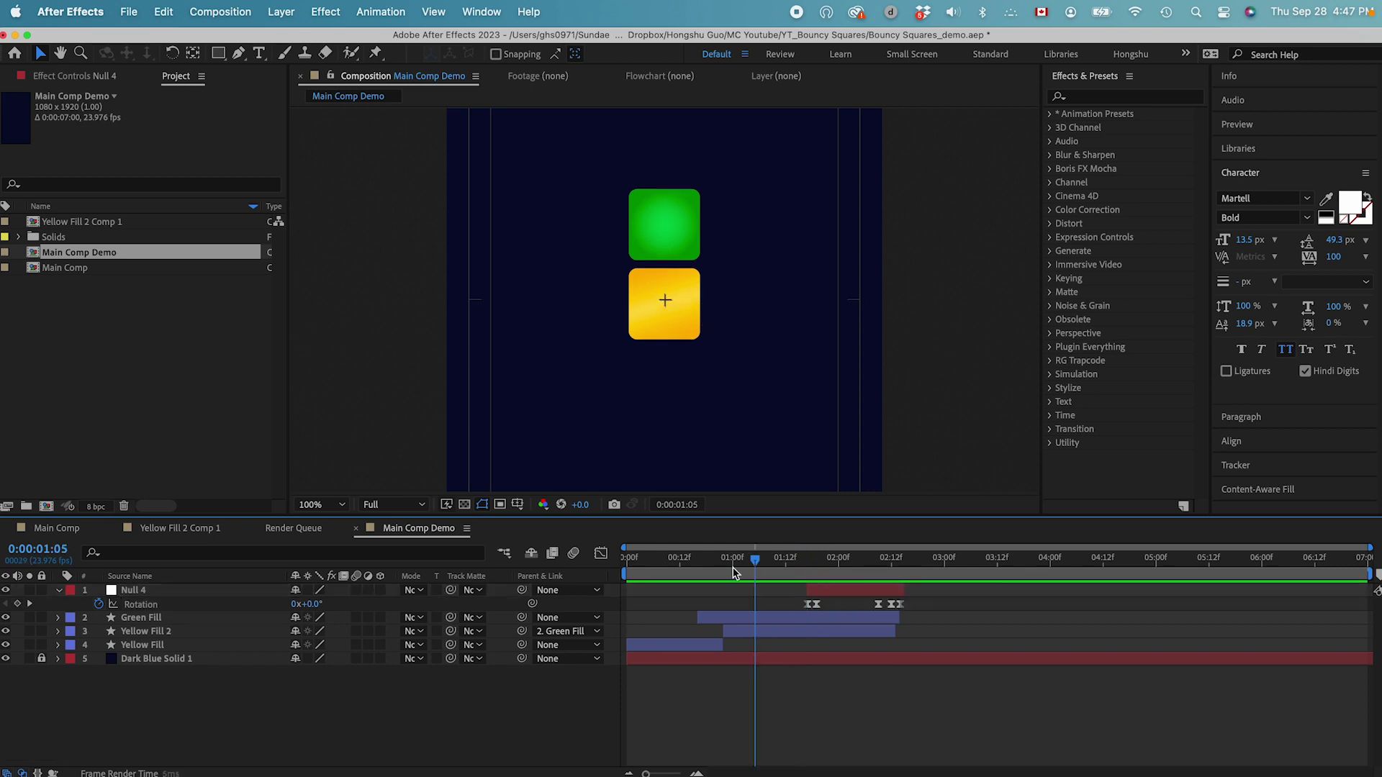
{"action": "left_click_drag", "start_coordinate": [735, 572], "coordinate": [813, 588]}
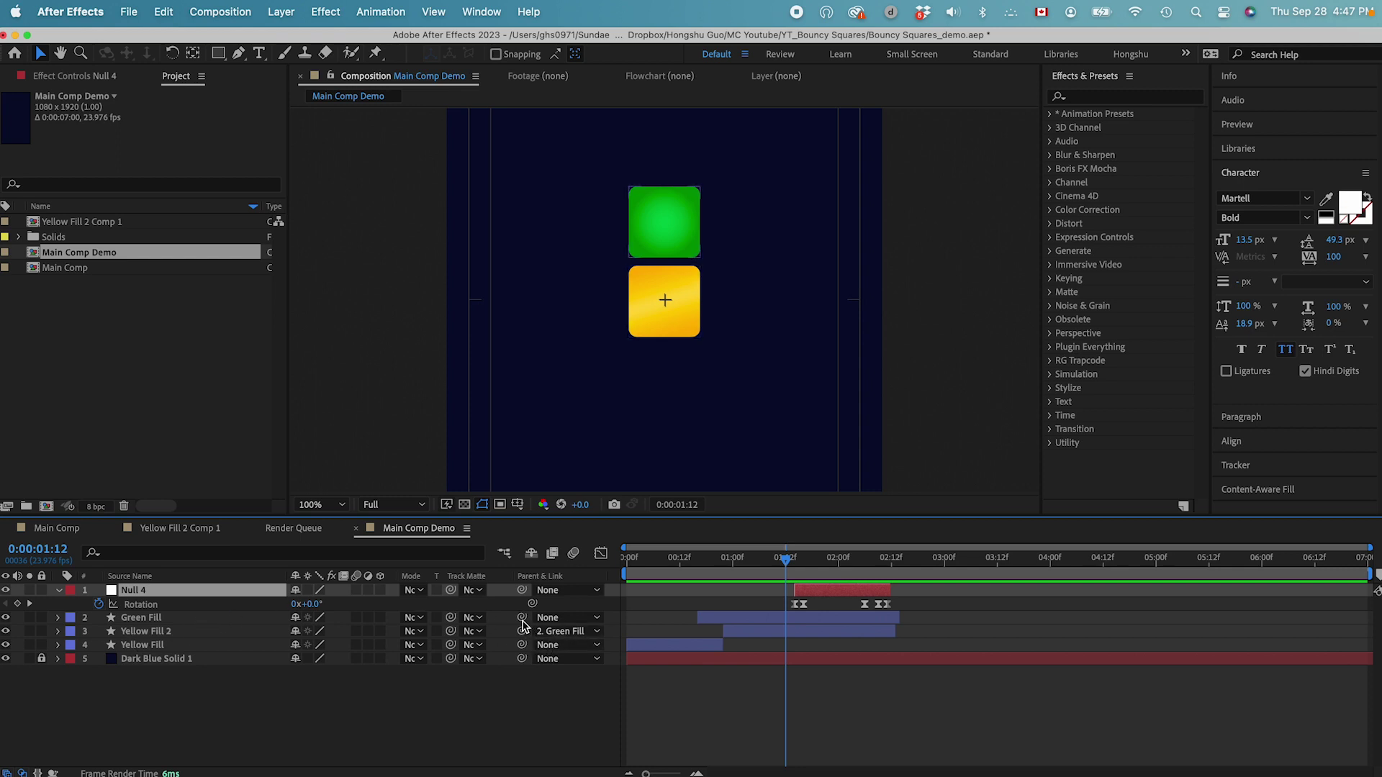
Step: Parent Green Fill to Null 4 and preview the squares swinging round 180°
{"action": "left_click_drag", "start_coordinate": [522, 623], "coordinate": [151, 592]}
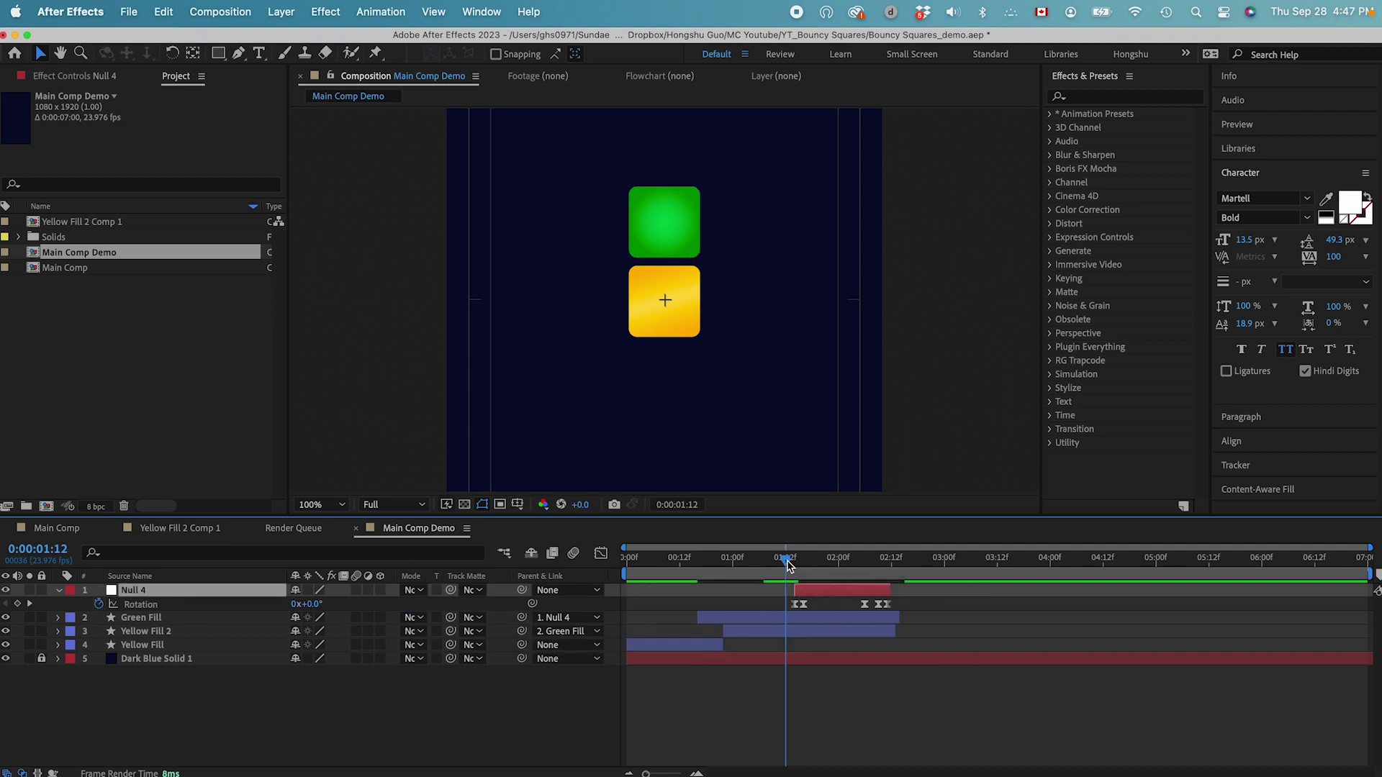
{"action": "left_click_drag", "start_coordinate": [786, 559], "coordinate": [568, 590]}
{"action": "key", "text": "space"}
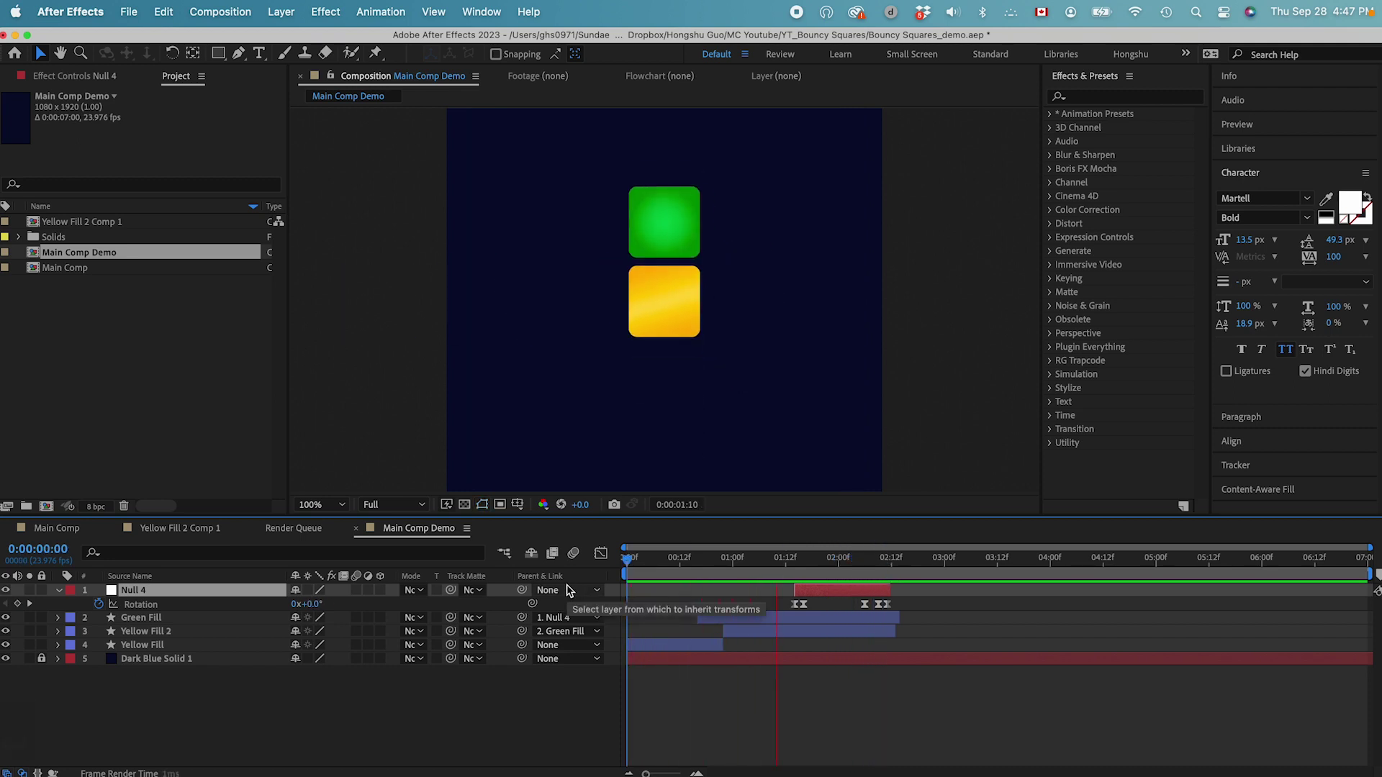
{"action": "key", "text": "space"}
Step: Extend the out points of Green Fill and Yellow Fill 2 to about 4:10
{"action": "left_click_drag", "start_coordinate": [860, 560], "coordinate": [886, 567]}
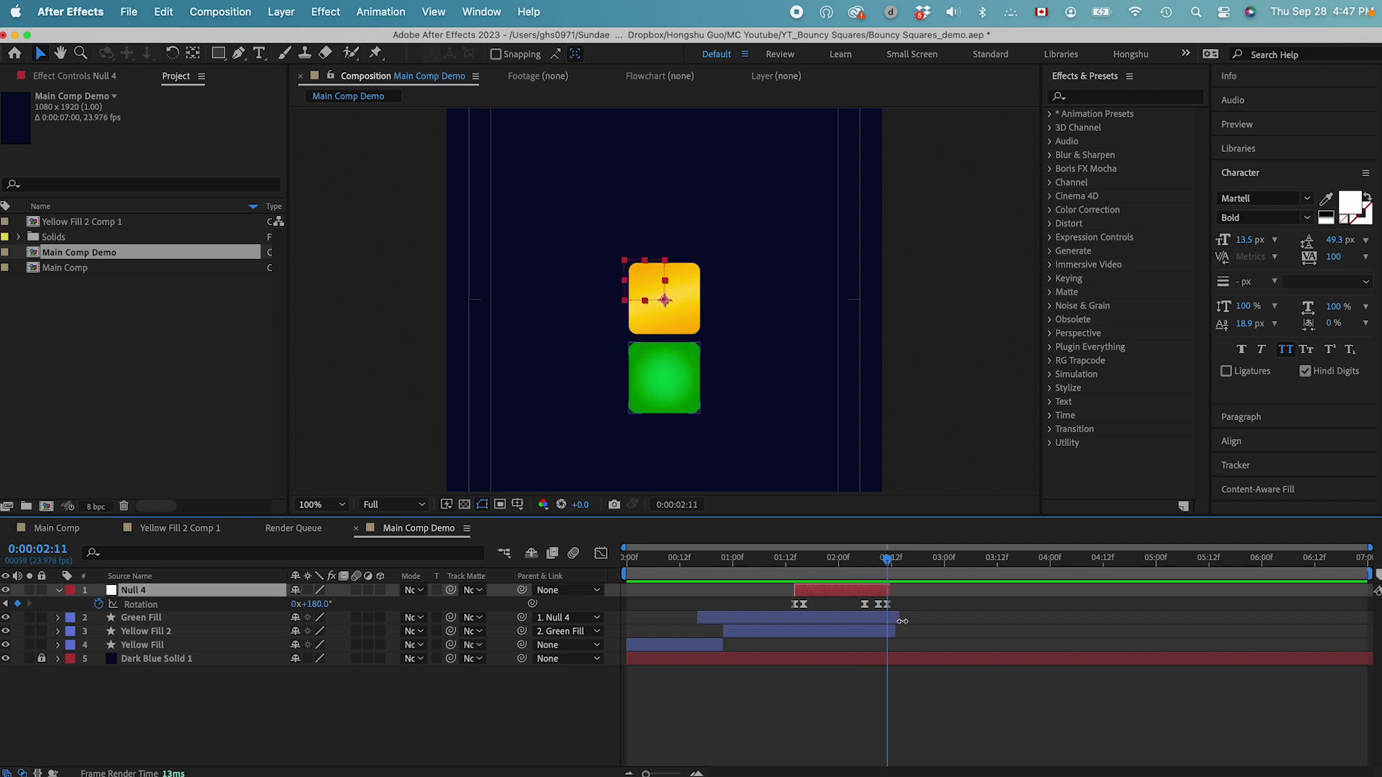
{"action": "left_click_drag", "start_coordinate": [902, 622], "coordinate": [1102, 622]}
{"action": "left_click_drag", "start_coordinate": [893, 634], "coordinate": [1097, 636]}
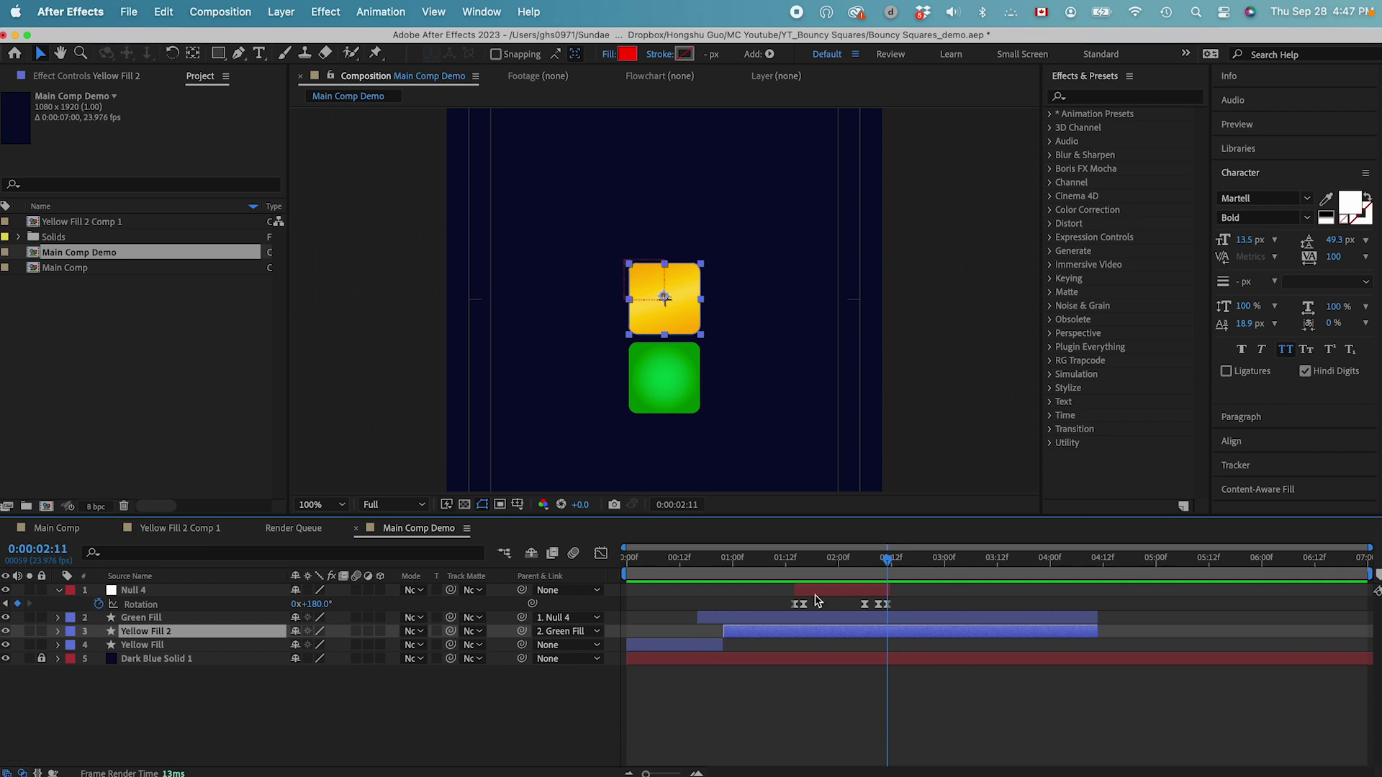
Step: Duplicate Green Fill and set the copy's Parent to None, unlinking it from Null 4
{"action": "left_click", "coordinate": [991, 725]}
{"action": "left_click", "coordinate": [172, 618]}
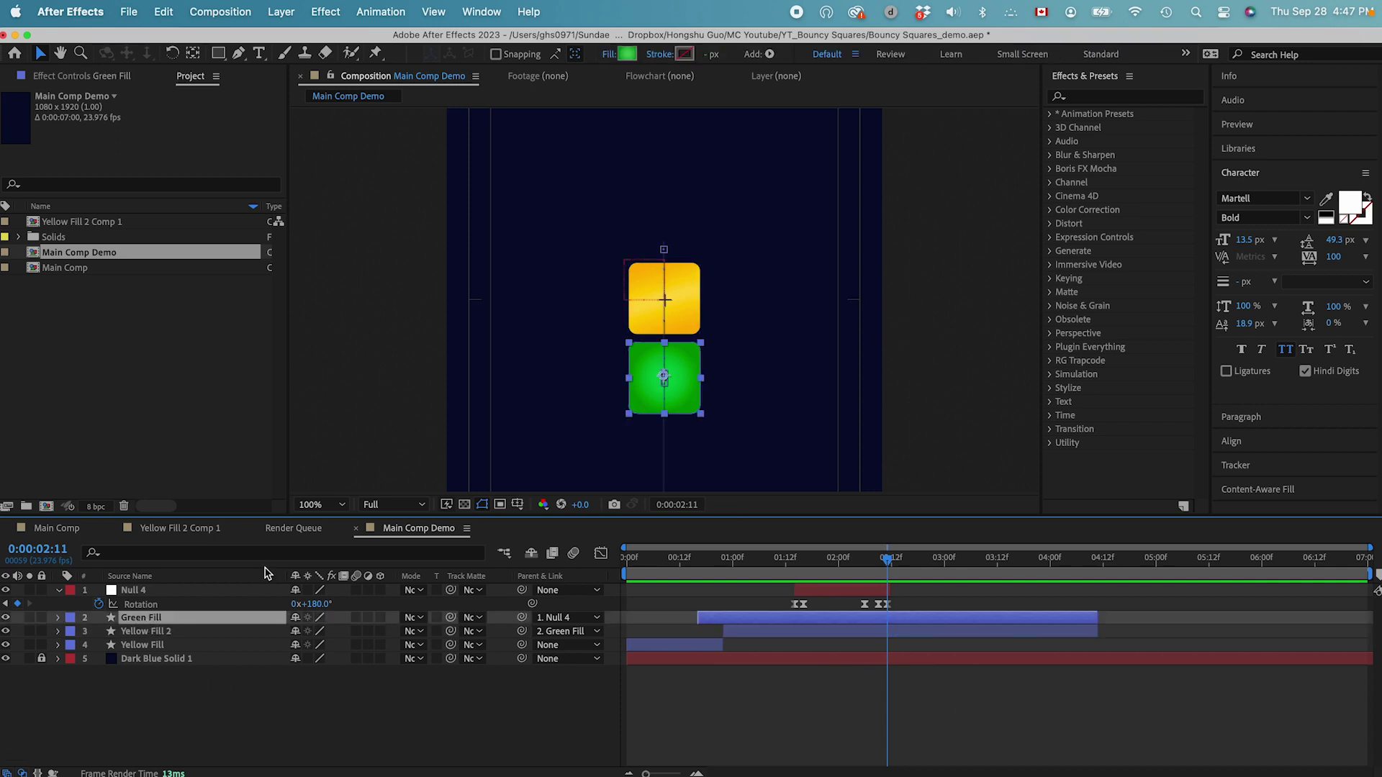
{"action": "left_click", "coordinate": [716, 558]}
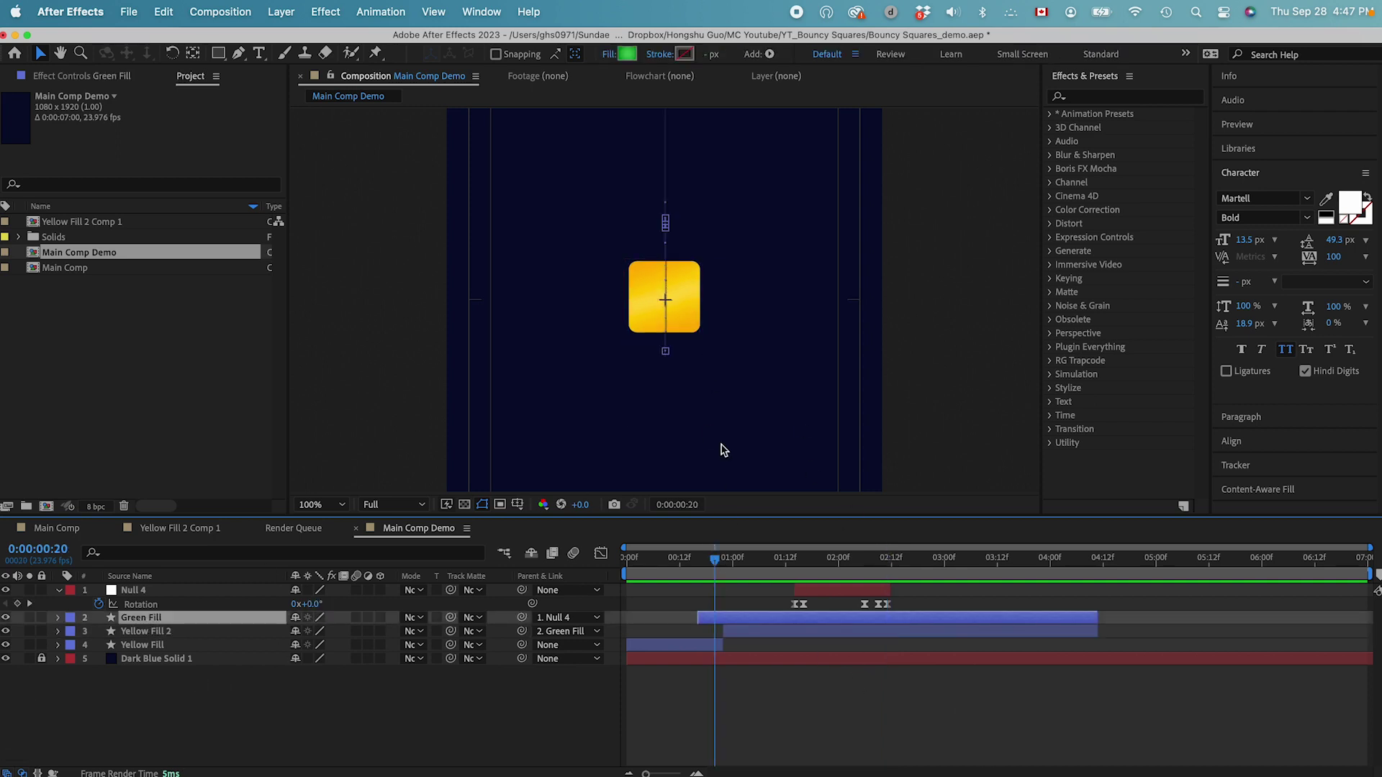
{"action": "key", "text": "super+minus"}
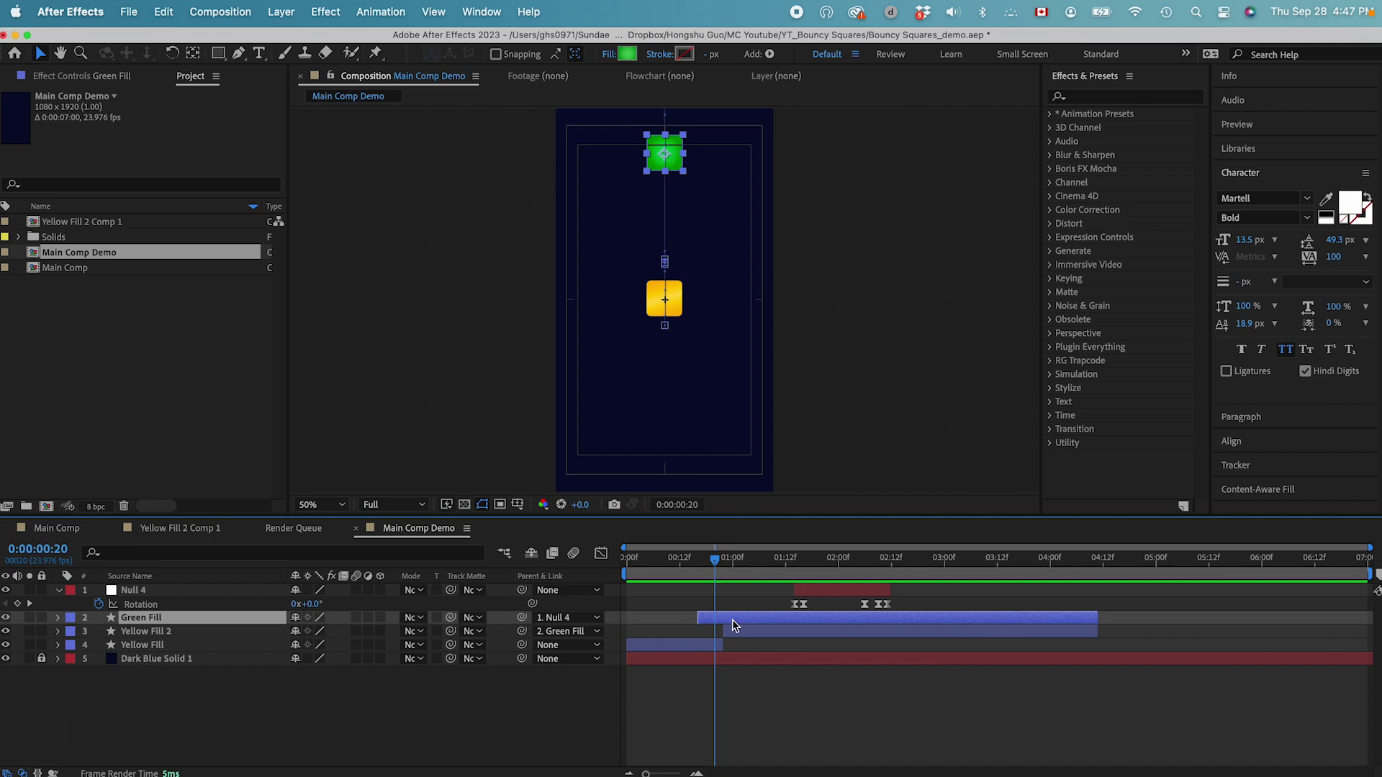
{"action": "key", "text": "super+d"}
{"action": "left_click", "coordinate": [576, 618]}
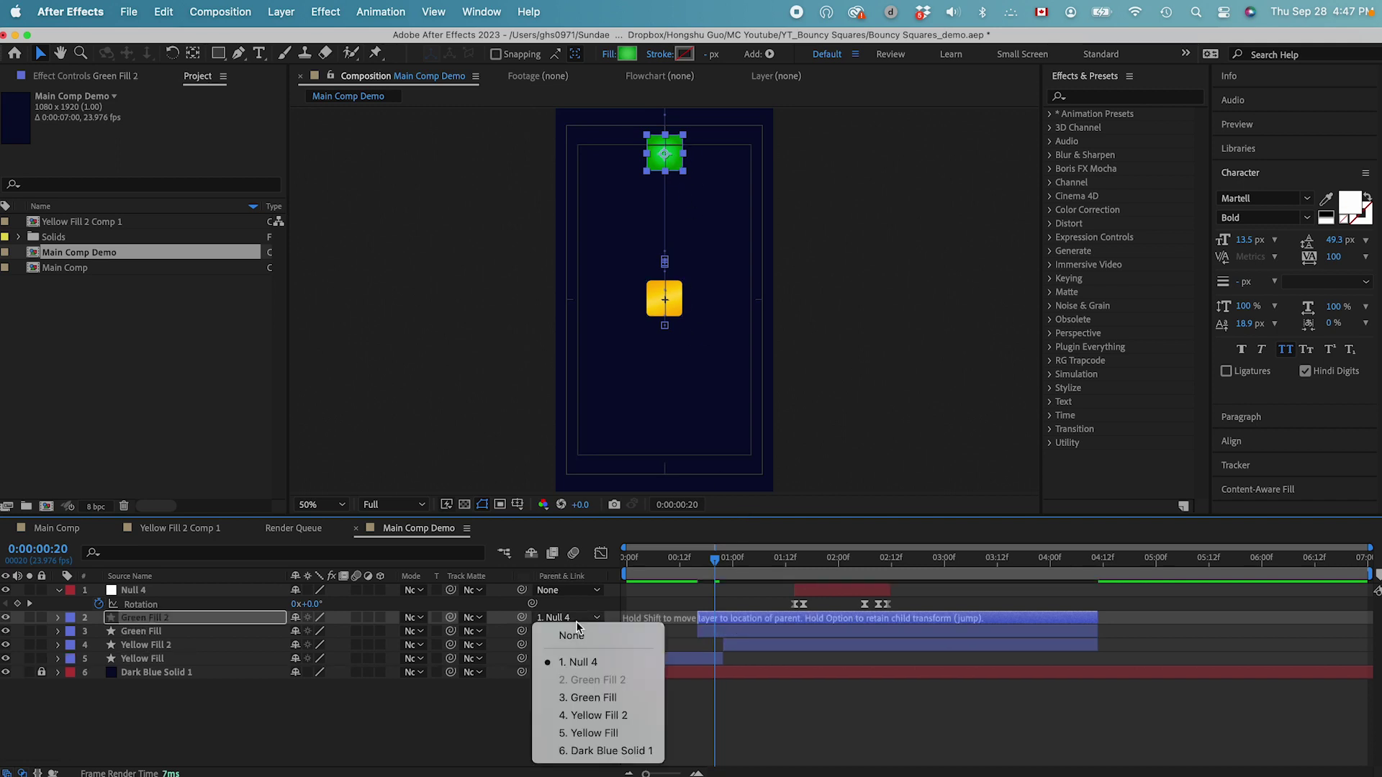
{"action": "left_click", "coordinate": [609, 640]}
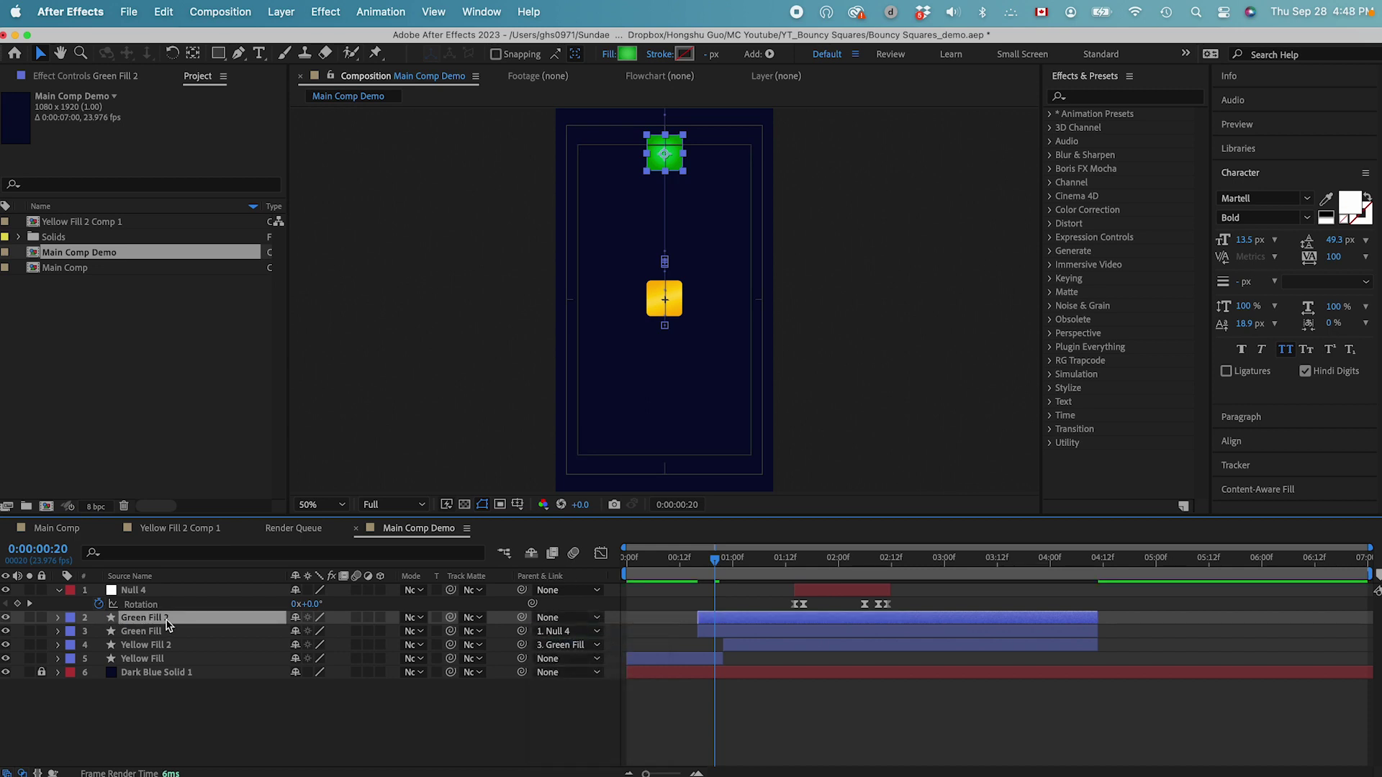
Step: Bring the Green Fill copy to the top of the stack, starting around 2:10
{"action": "key", "text": "super+shift+bracketright"}
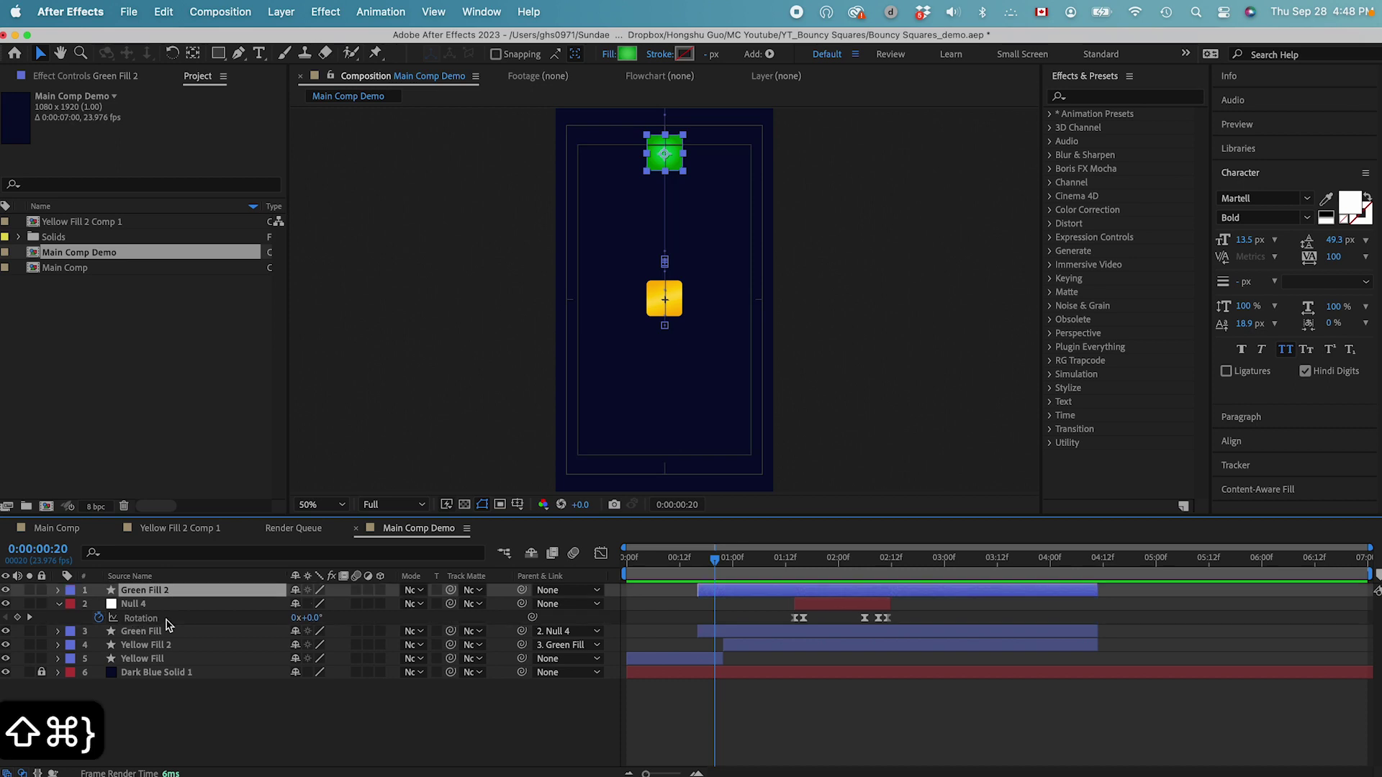
{"action": "left_click_drag", "start_coordinate": [821, 595], "coordinate": [993, 595]}
{"action": "left_click_drag", "start_coordinate": [866, 562], "coordinate": [906, 566]}
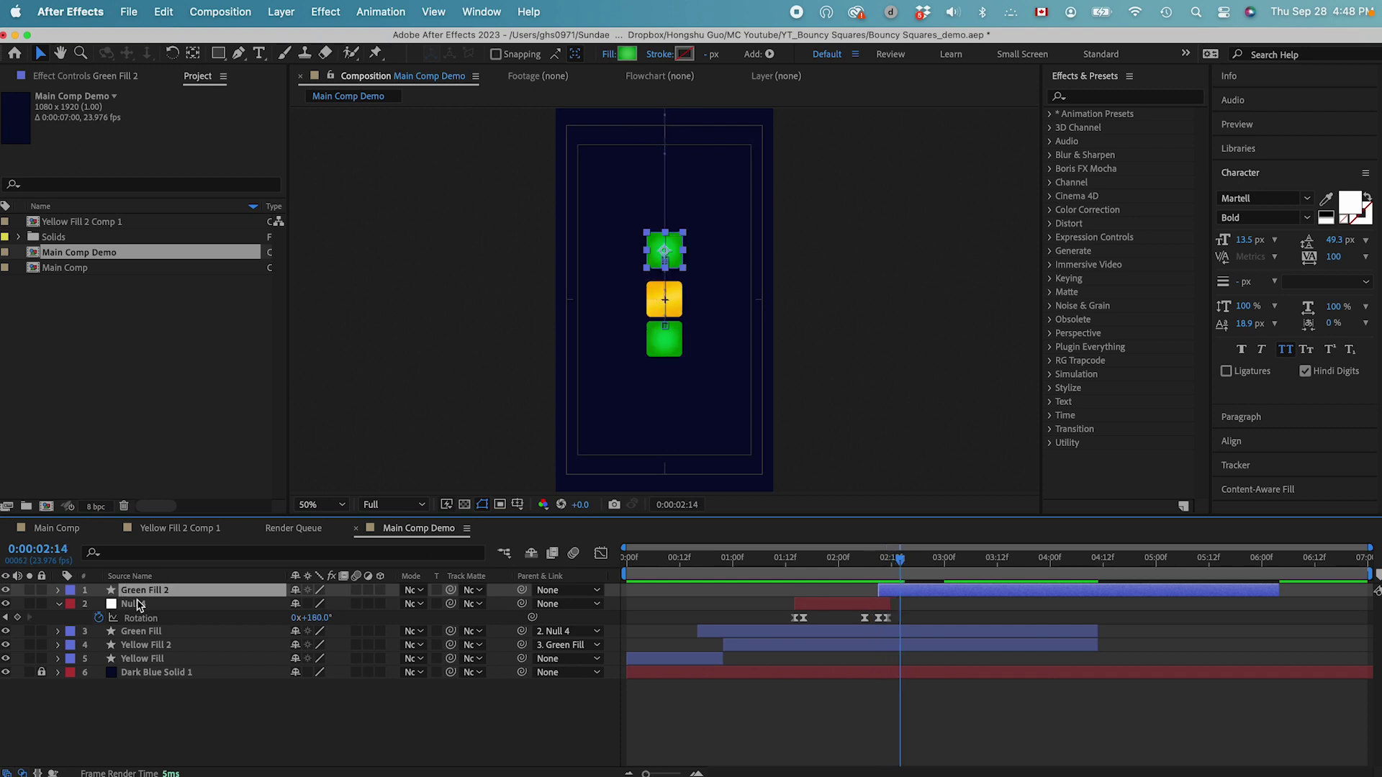
{"action": "key", "text": "Return"}
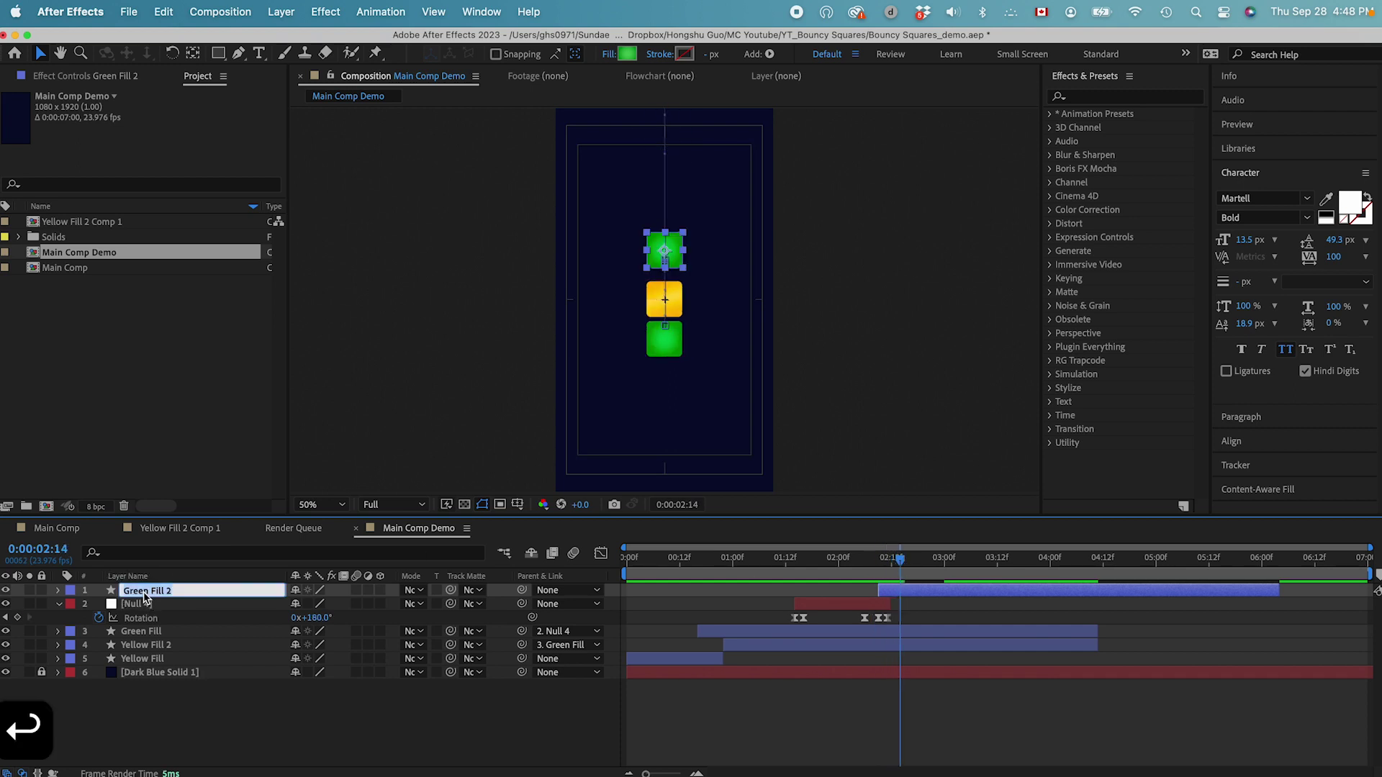
Step: Rename the copied layer to 'Purple Fill'
{"action": "type", "text": "Purple S"}
{"action": "key", "text": "BackSpace"}
{"action": "type", "text": "Fill"}
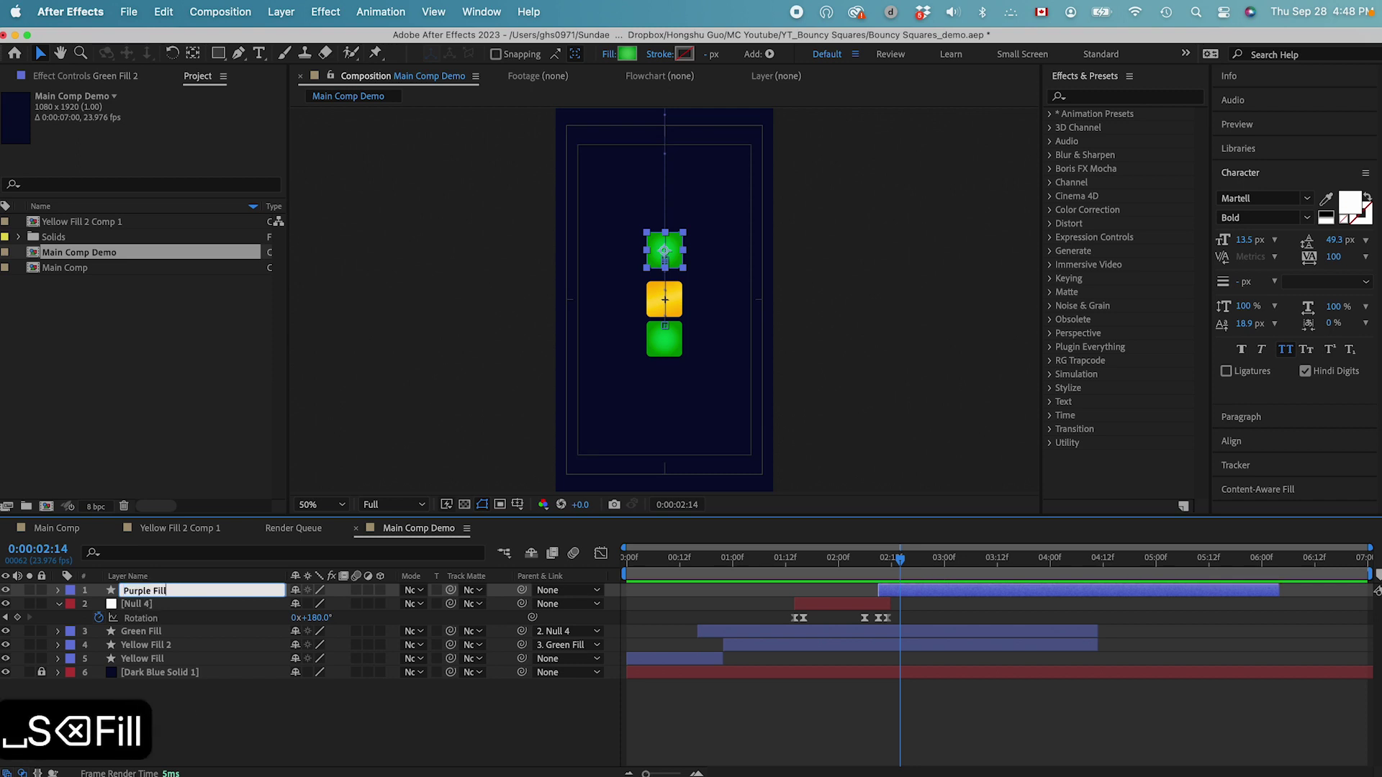
{"action": "key", "text": "Return"}
Step: Set the first stop of Purple Fill's gradient fill to purple
{"action": "mouse_move", "coordinate": [900, 560]}
{"action": "left_mouse_down"}
{"action": "mouse_move", "coordinate": [870, 560]}
{"action": "mouse_move", "coordinate": [897, 561]}
{"action": "left_mouse_up"}
{"action": "left_click", "coordinate": [627, 55]}
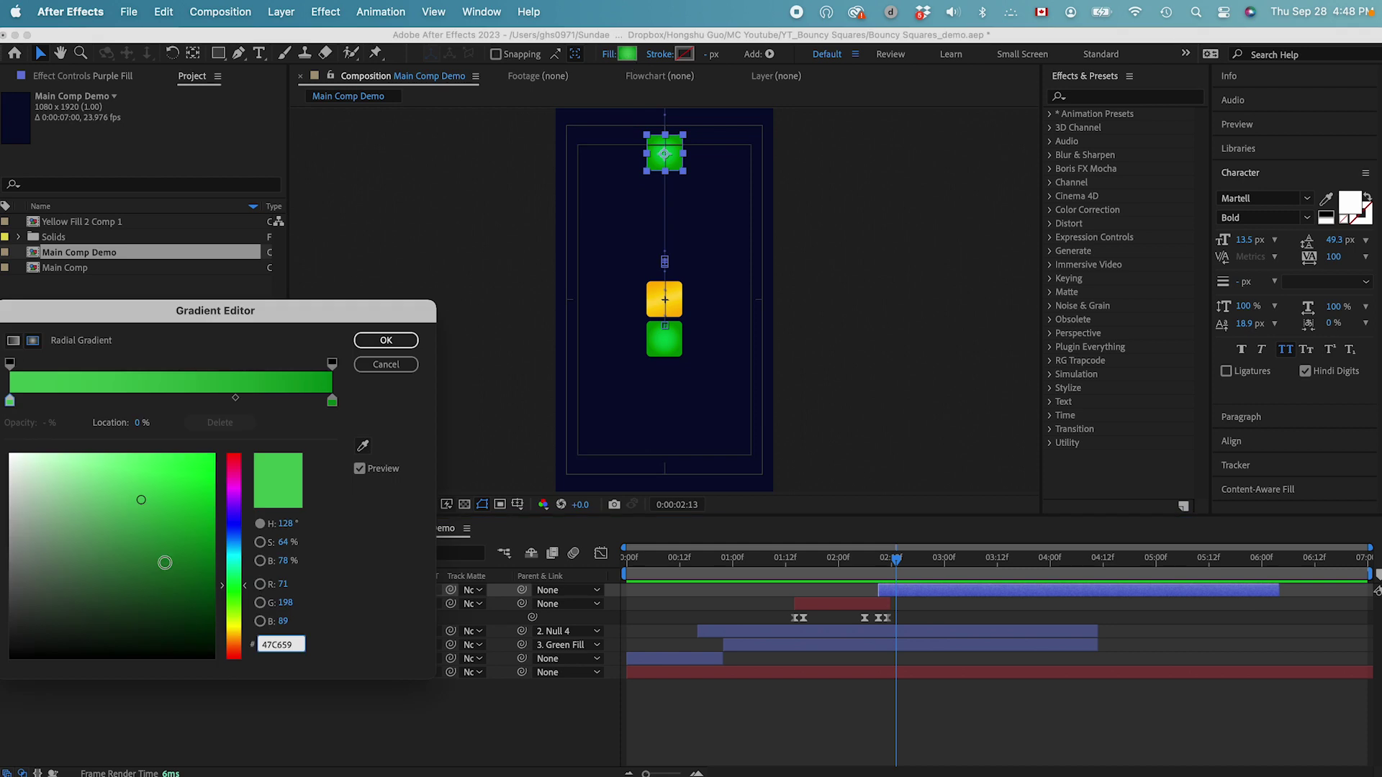
{"action": "left_click", "coordinate": [234, 503]}
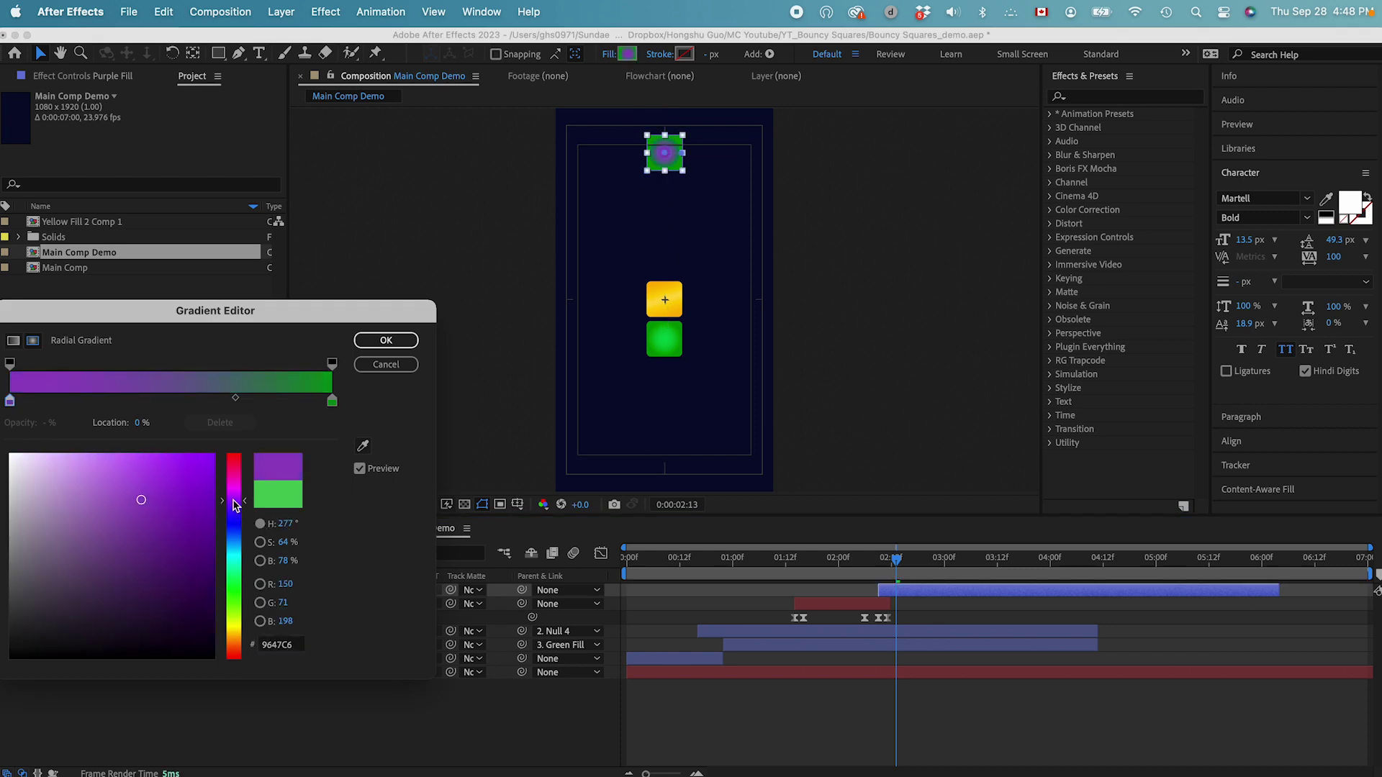
Step: Set the gradient's second stop to purple 770092 and apply it
{"action": "left_click", "coordinate": [332, 401]}
{"action": "left_click_drag", "start_coordinate": [240, 519], "coordinate": [239, 496]}
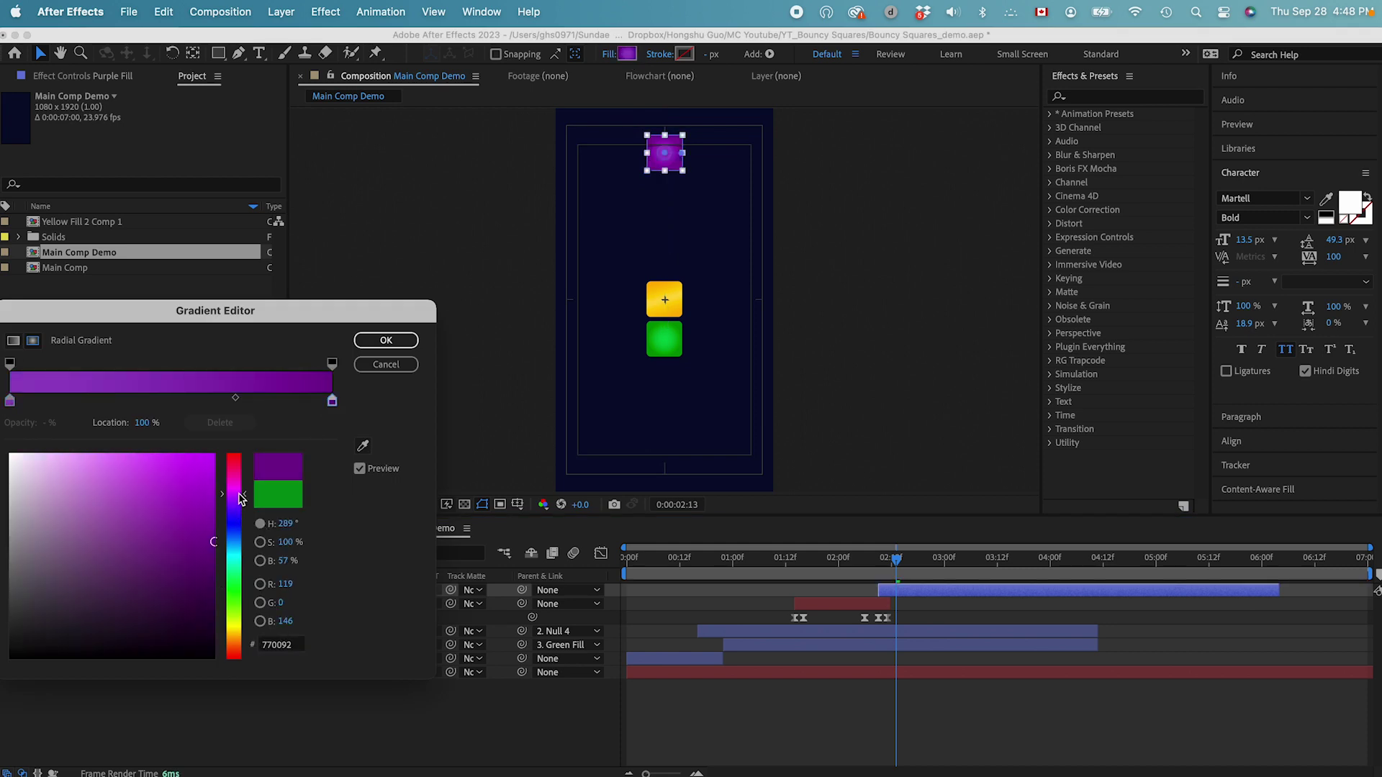
{"action": "left_click", "coordinate": [386, 340]}
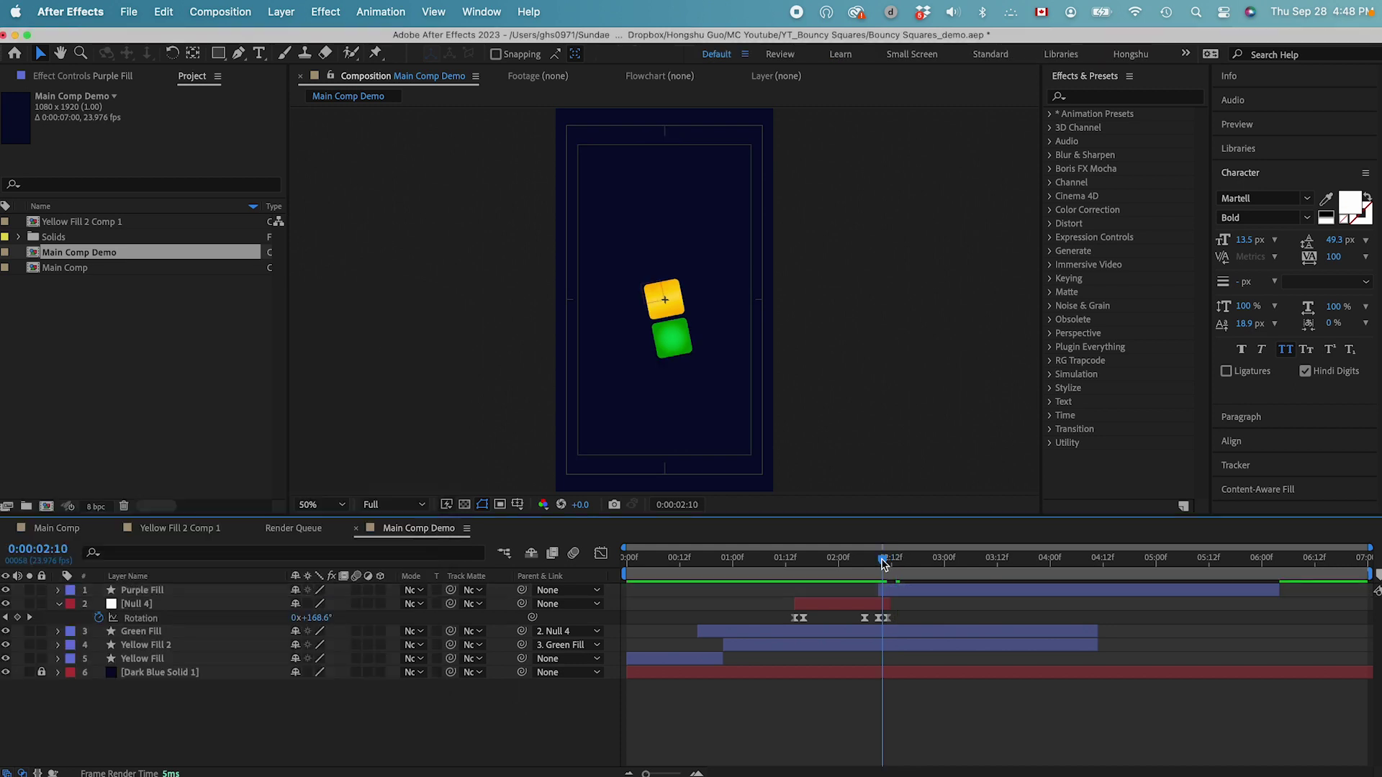
{"action": "left_click_drag", "start_coordinate": [896, 561], "coordinate": [906, 562]}
Step: Split Green Fill and Yellow Fill 2 at 2:15 and move the new pieces above Null 4
{"action": "left_click", "coordinate": [921, 632]}
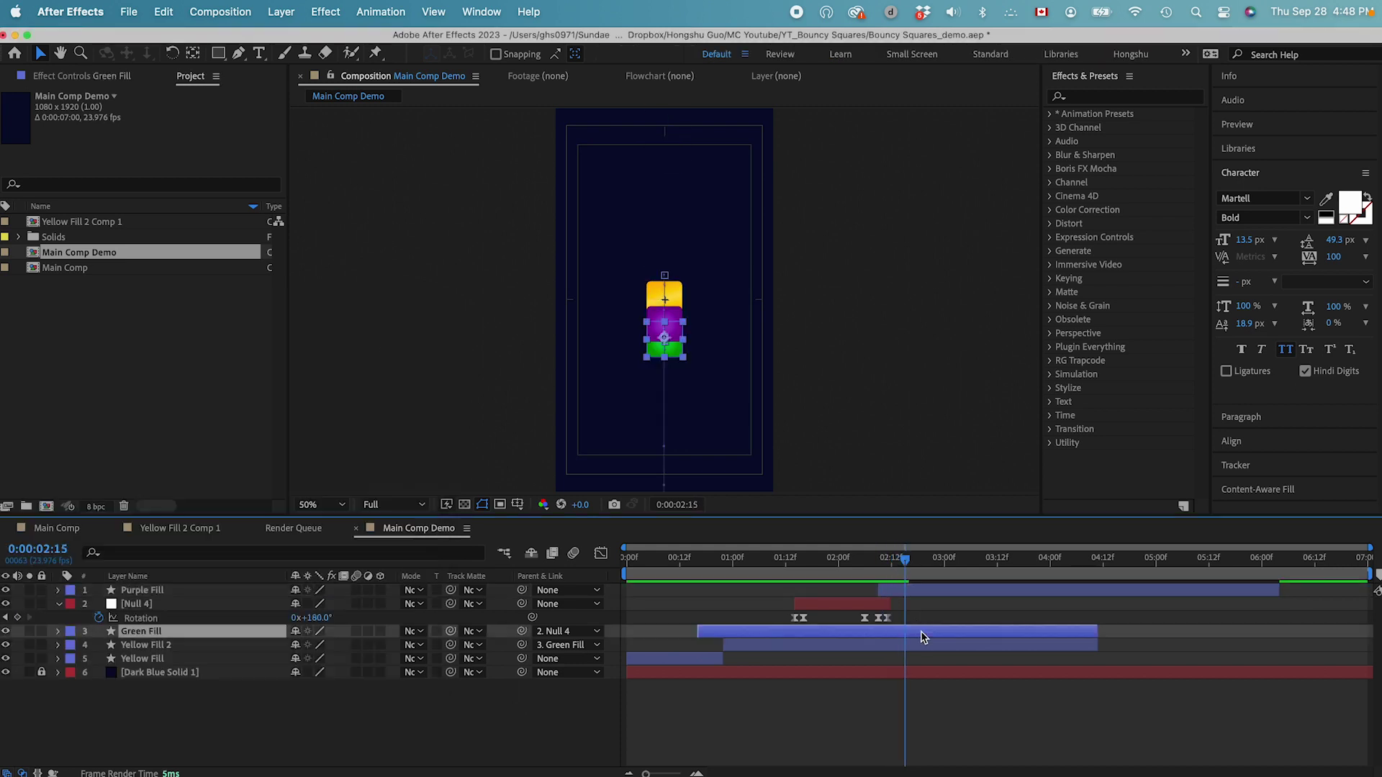
{"action": "left_click", "coordinate": [924, 646], "text": "shift"}
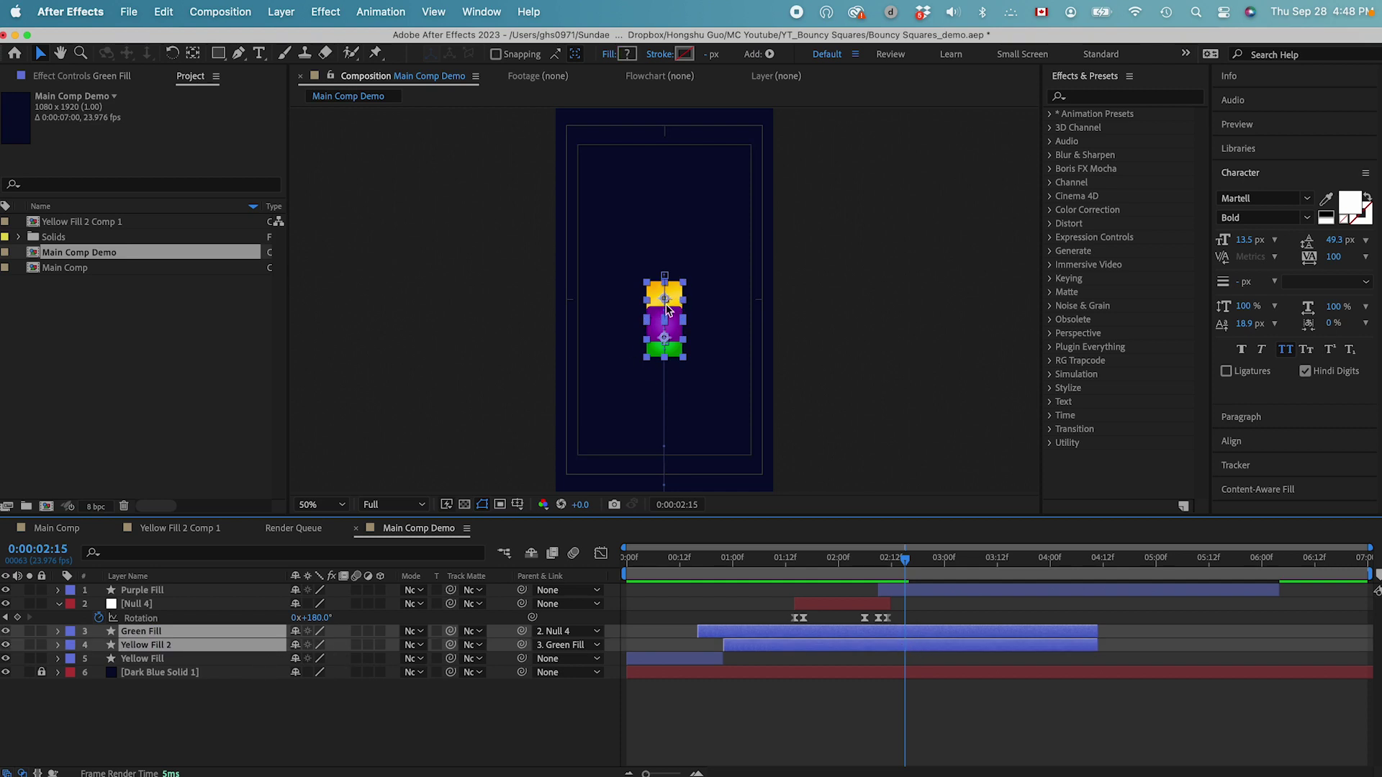
{"action": "key", "text": "super+shift+d"}
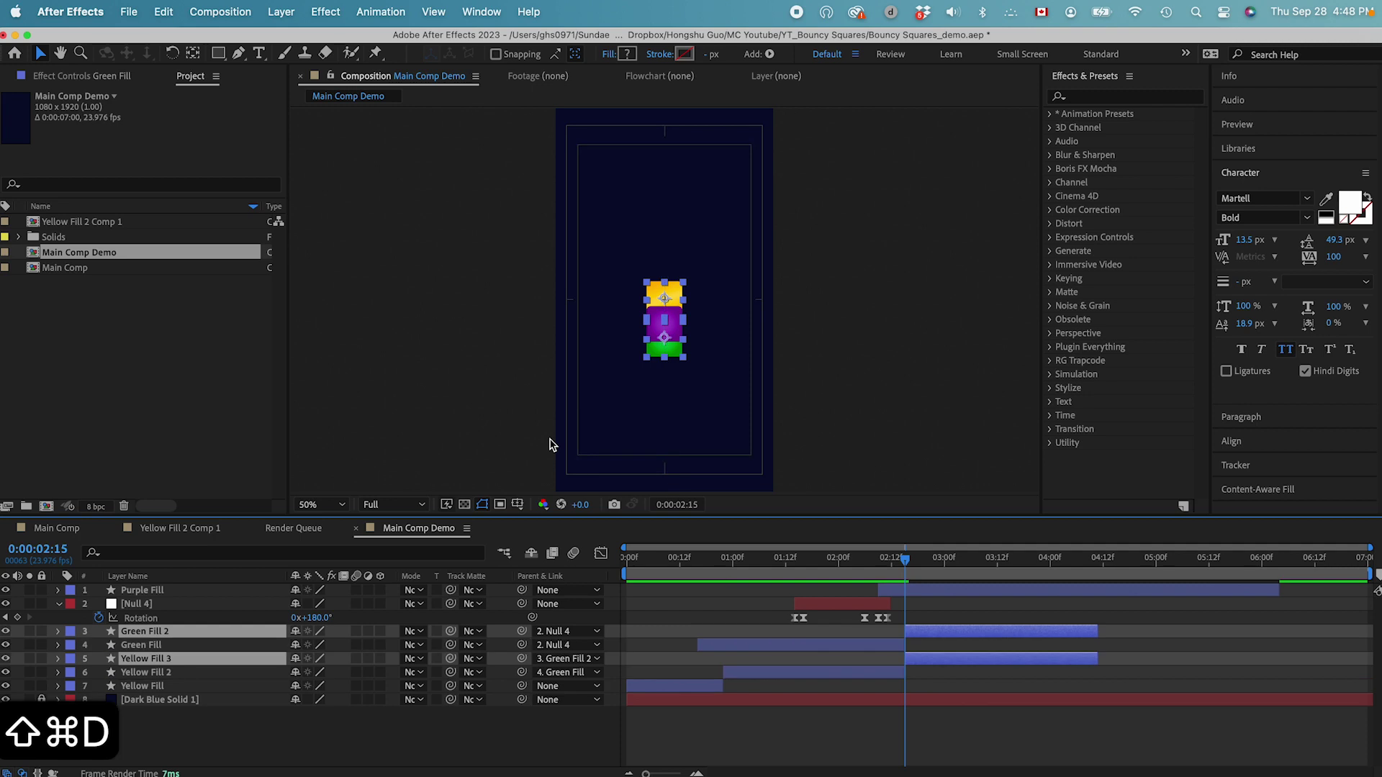
{"action": "left_click_drag", "start_coordinate": [191, 657], "coordinate": [189, 608]}
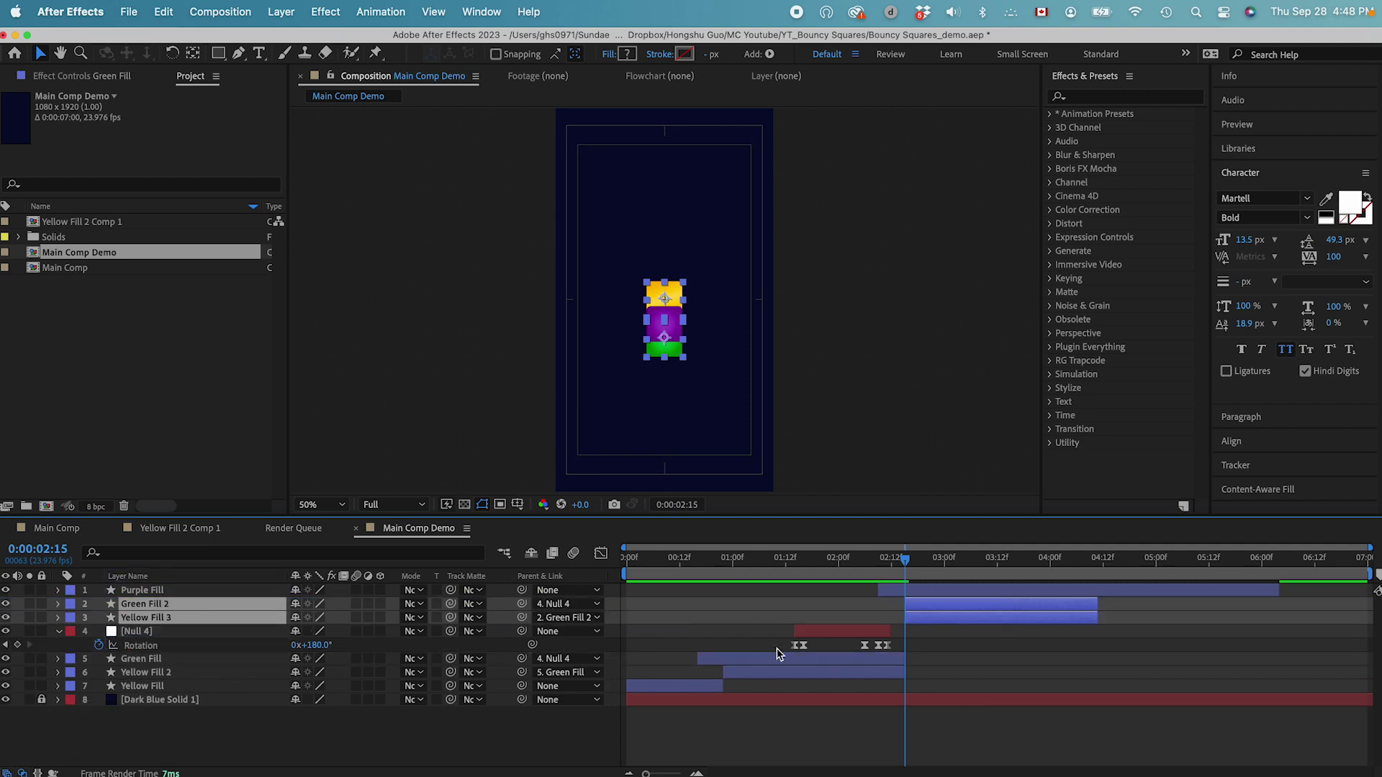
{"action": "left_click", "coordinate": [865, 638]}
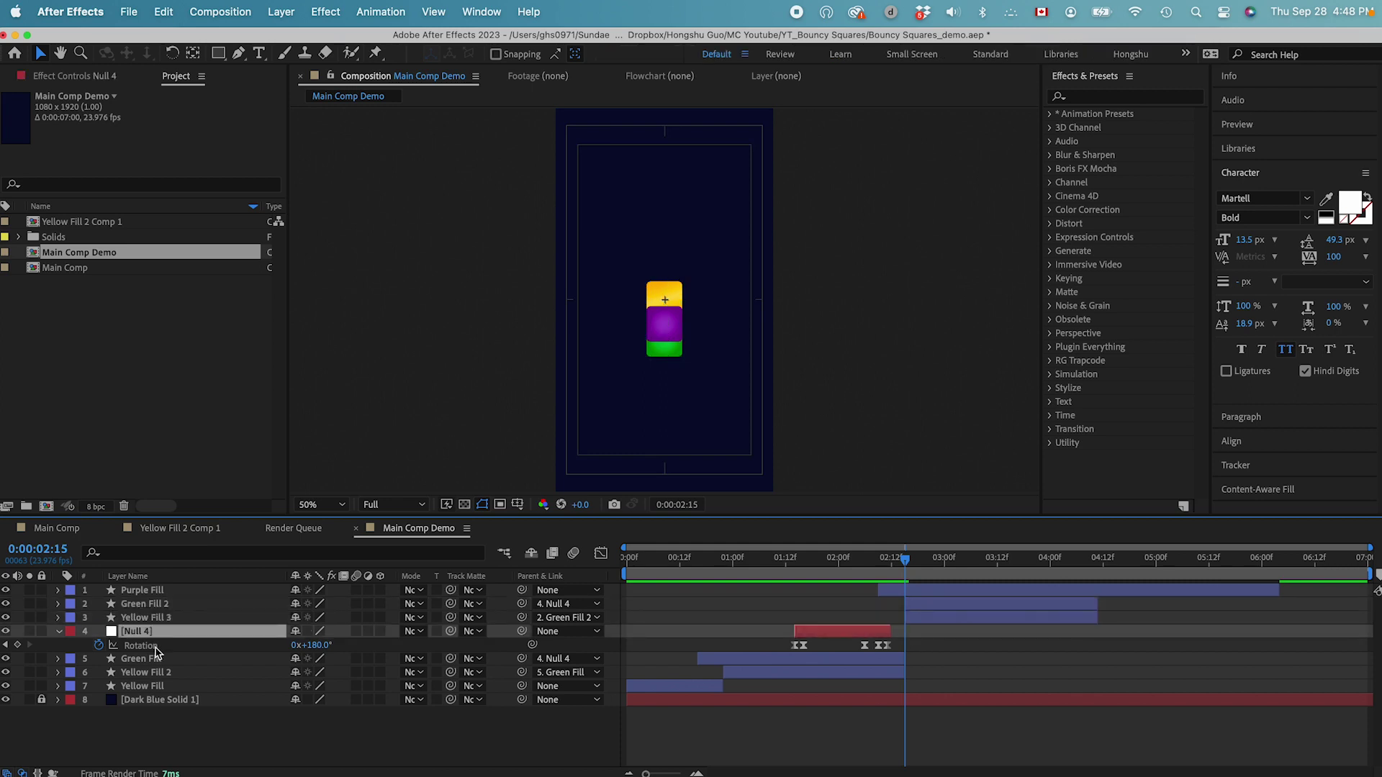
Step: Rename the Null 4 layer to 'Rotation 1'
{"action": "key", "text": "Return"}
{"action": "type", "text": "Rotation 1"}
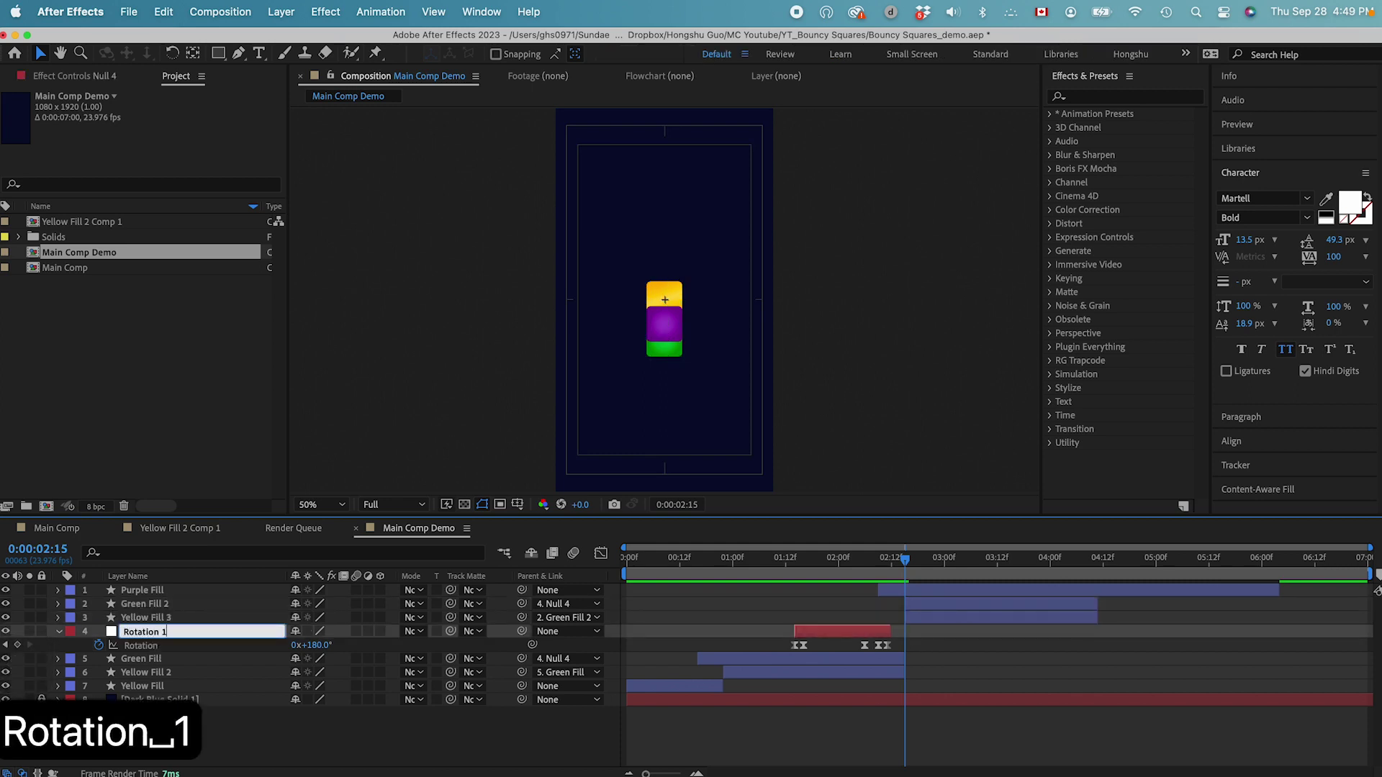
{"action": "key", "text": "Return"}
Step: Nudge the Green Fill 2 and Yellow Fill 3 squares downward beneath the purple square
{"action": "left_click", "coordinate": [933, 614]}
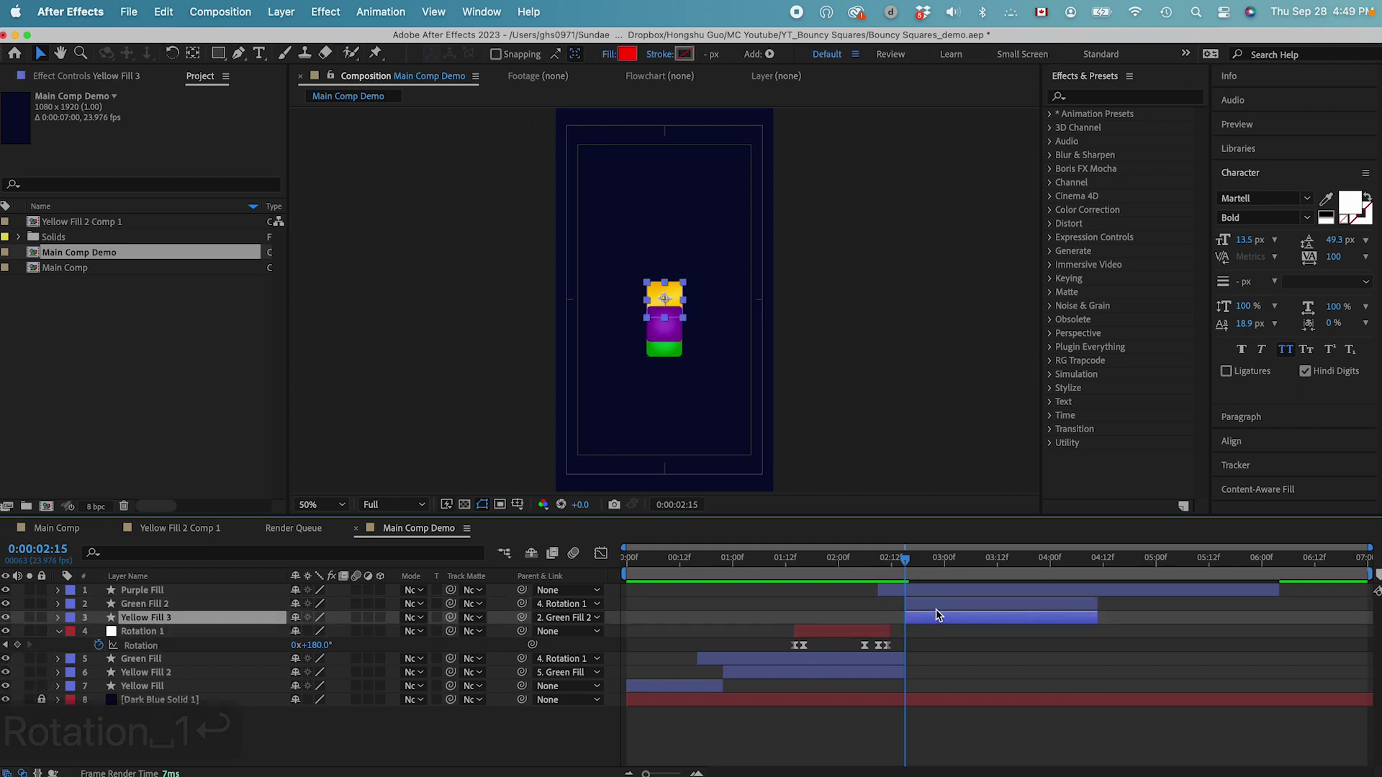
{"action": "left_click", "coordinate": [936, 606], "text": "shift"}
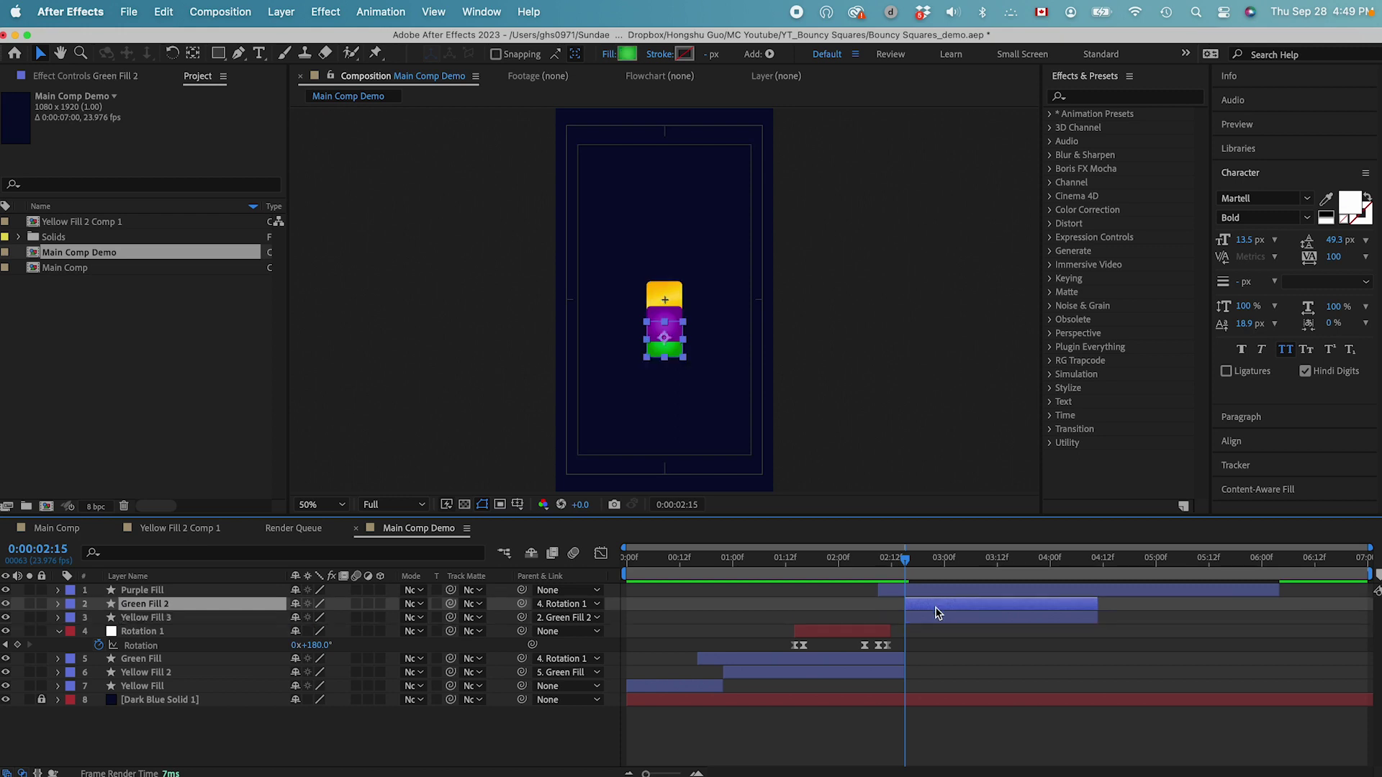
{"action": "left_click", "coordinate": [681, 331]}
{"action": "key", "text": "cmd+z"}
{"action": "key", "text": "shift+Down"}
{"action": "key", "text": "shift+Down"}
{"action": "key", "text": "shift+Down"}
{"action": "key", "text": "shift+Down"}
{"action": "key", "text": "shift+Down"}
{"action": "key", "text": "shift+Down"}
{"action": "key", "text": "shift+Down"}
{"action": "key", "text": "shift+Down"}
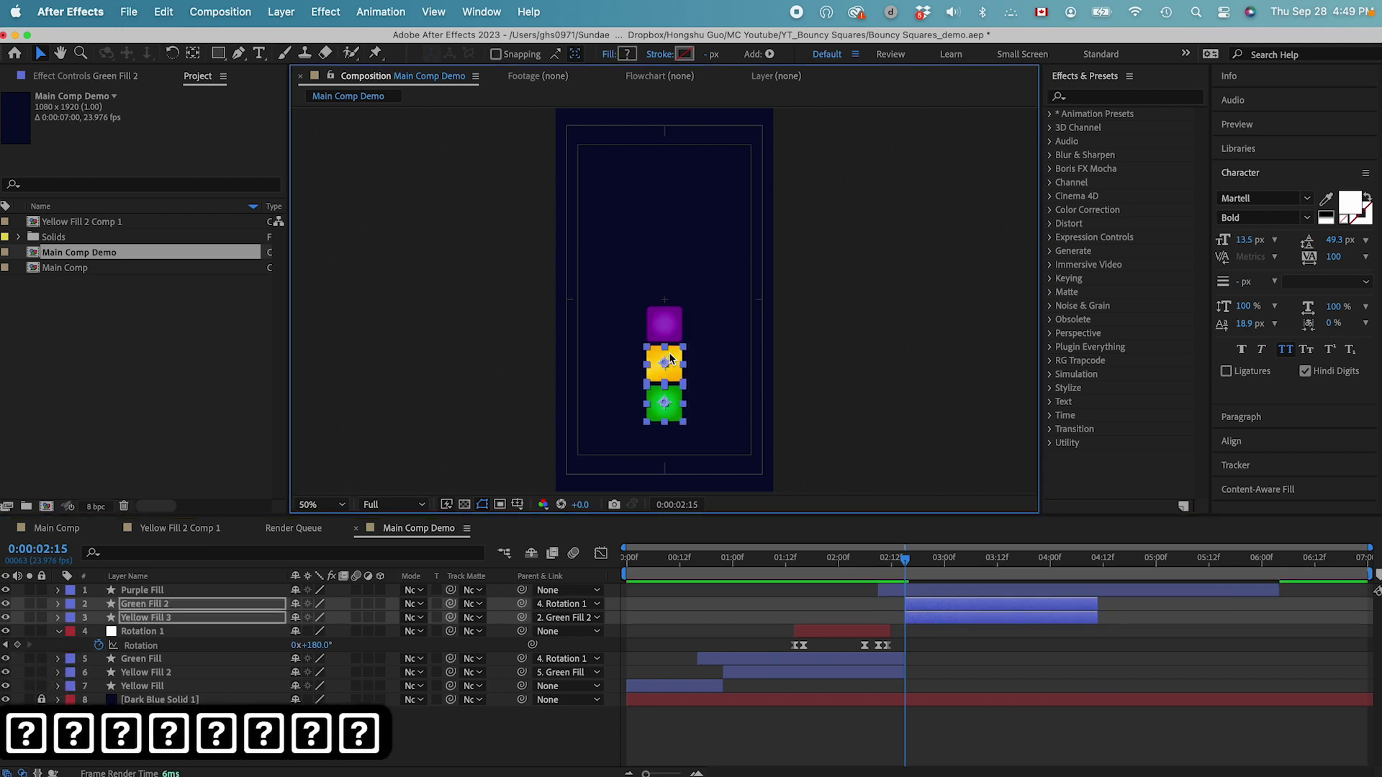
{"action": "key", "text": "Down"}
{"action": "key", "text": "Down"}
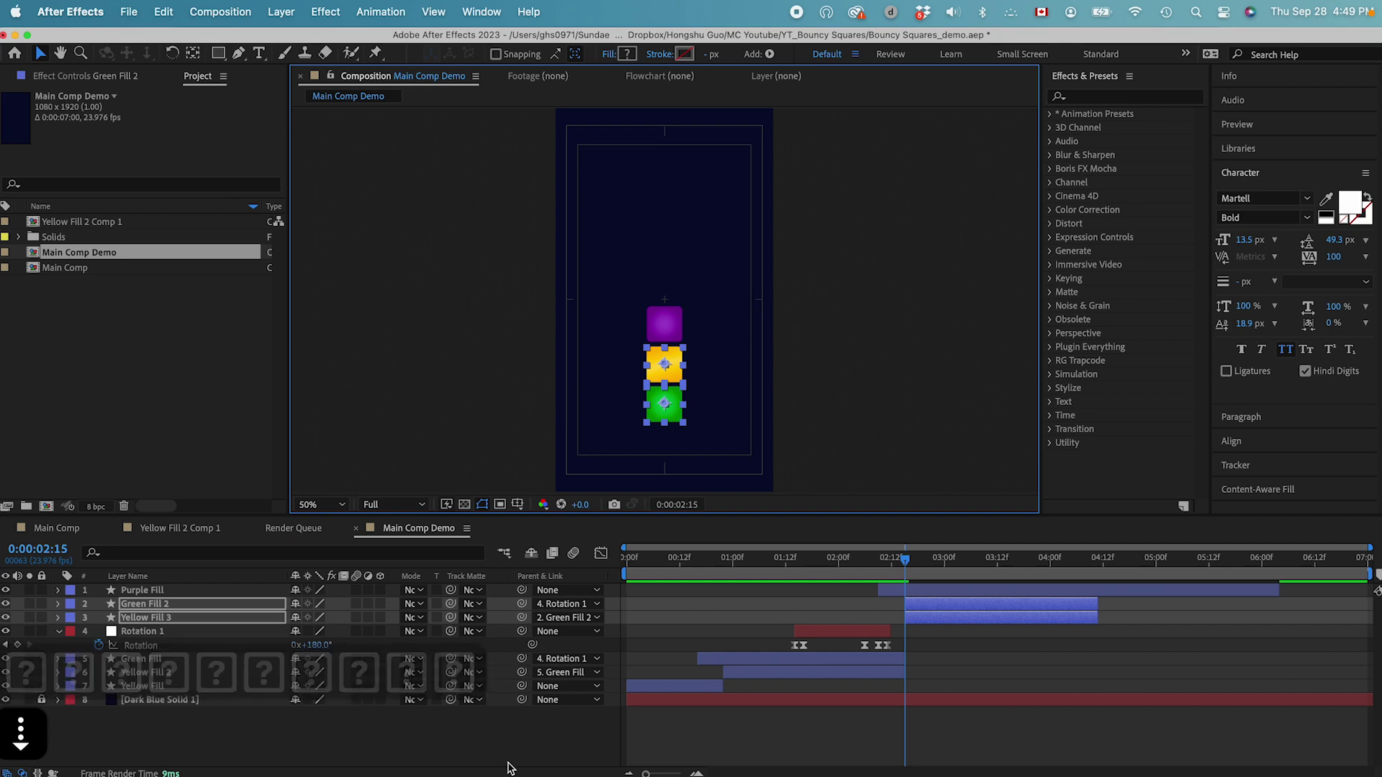
Step: Parent Green Fill 2 and Yellow Fill 3 to Purple Fill and preview the animation
{"action": "left_click", "coordinate": [930, 605]}
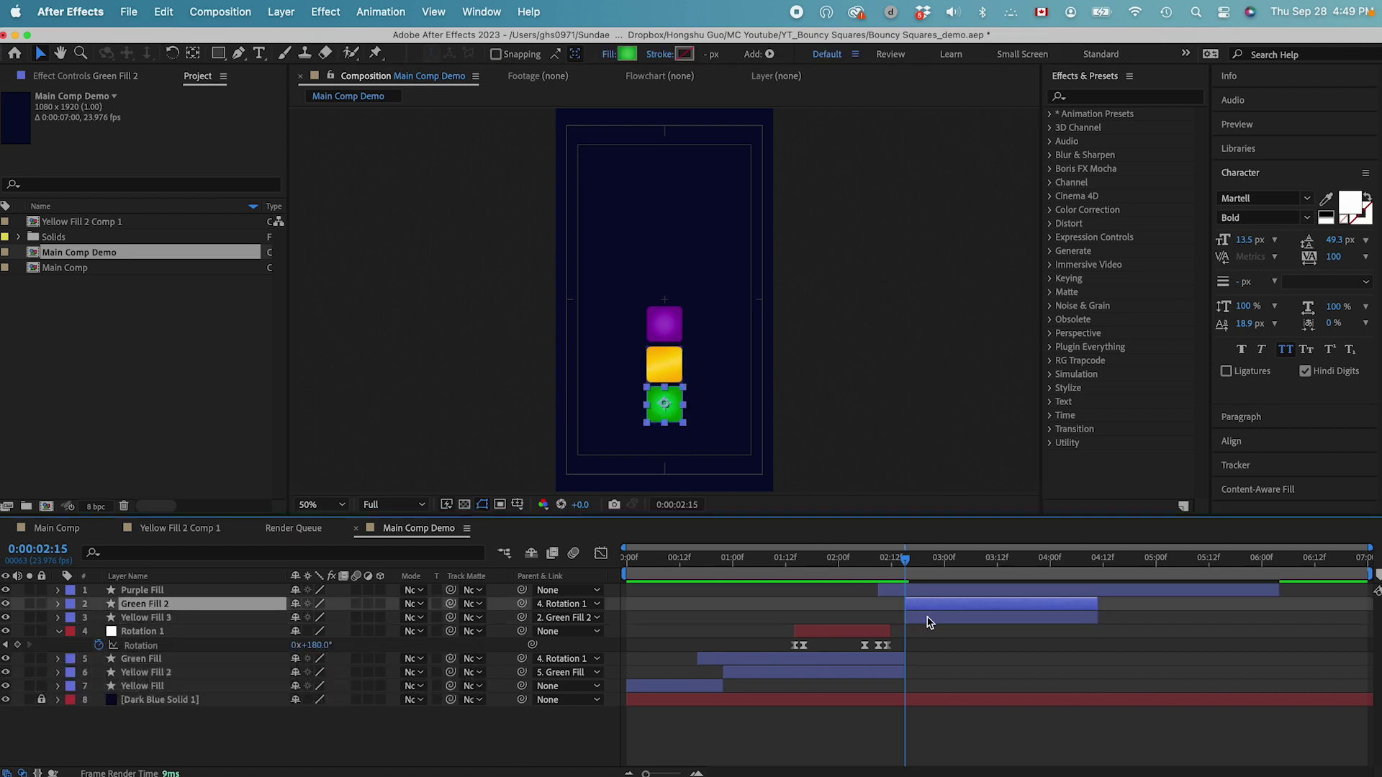
{"action": "left_click", "coordinate": [928, 622], "text": "shift"}
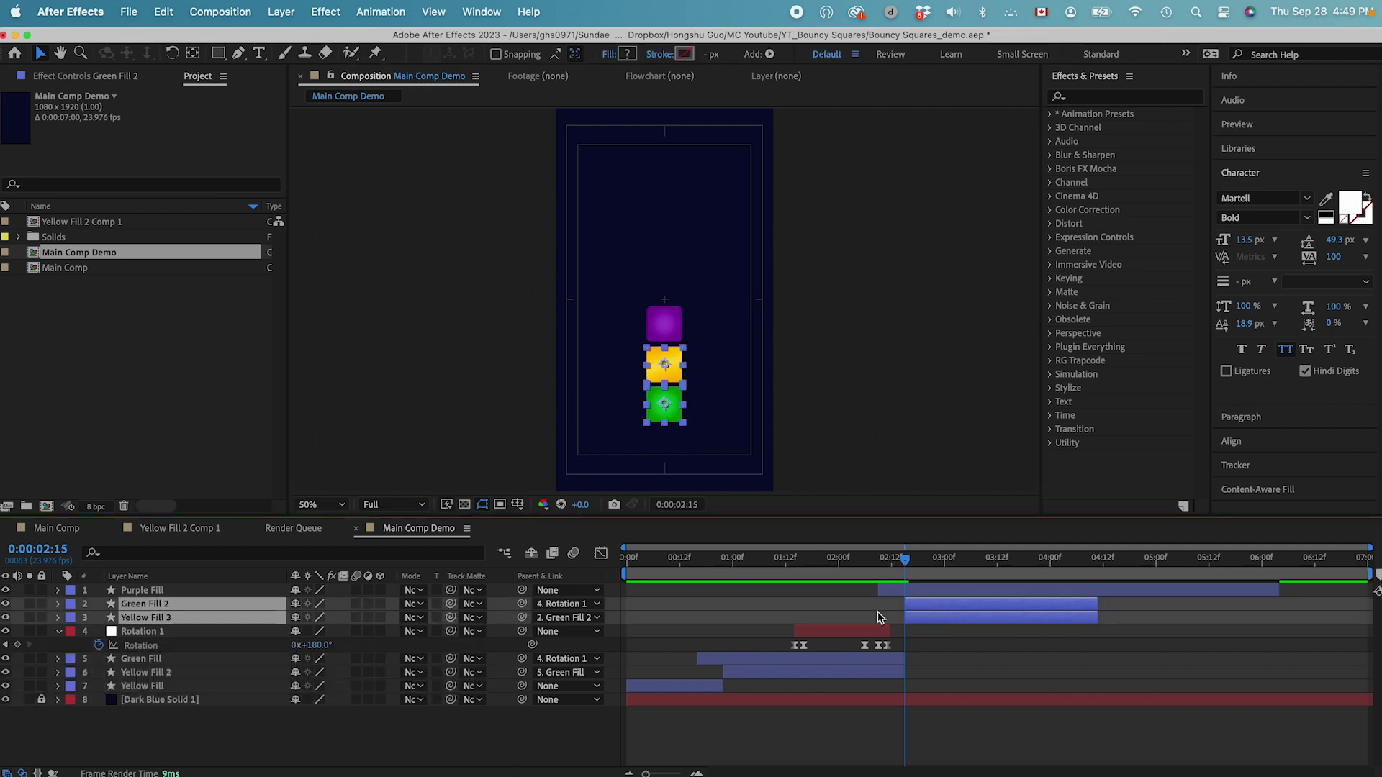
{"action": "left_click_drag", "start_coordinate": [525, 607], "coordinate": [152, 592]}
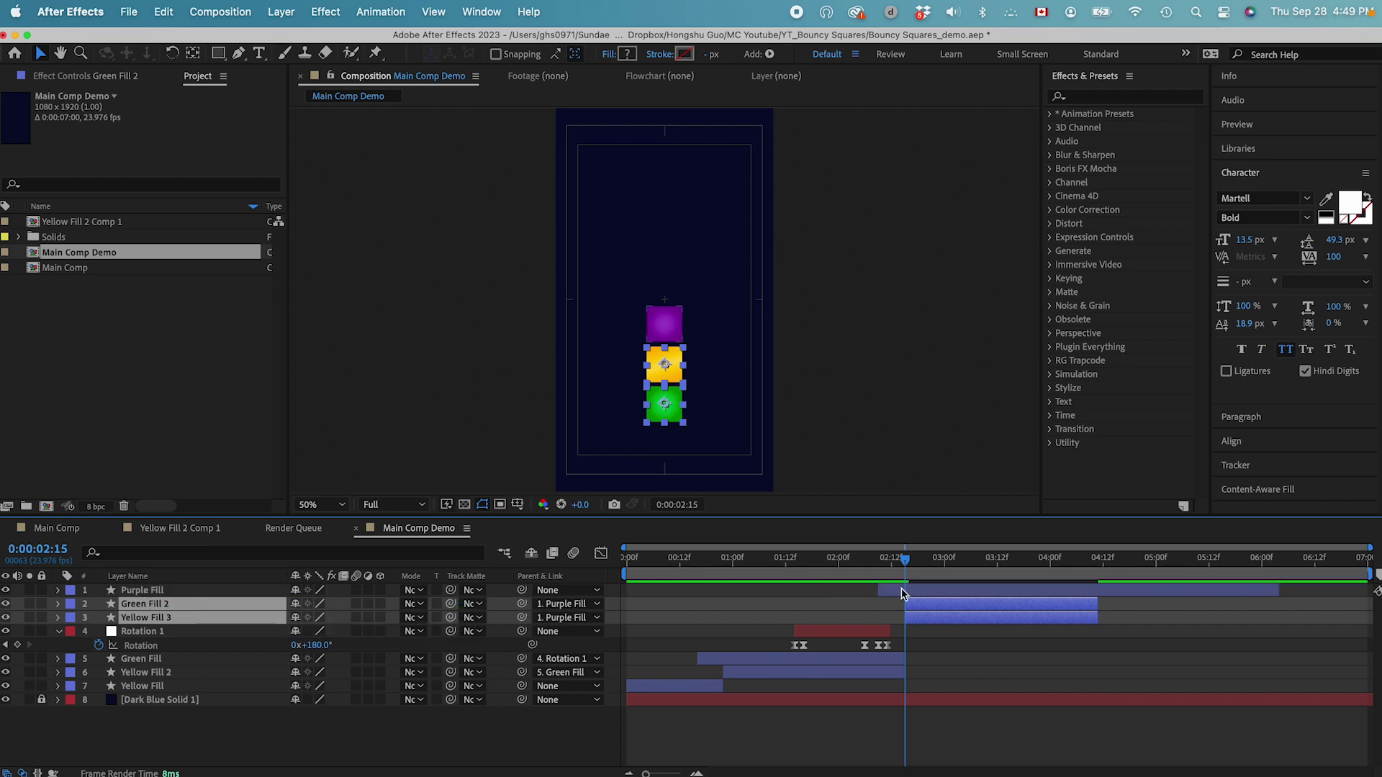
{"action": "left_click_drag", "start_coordinate": [875, 562], "coordinate": [930, 555]}
{"action": "key", "text": "space"}
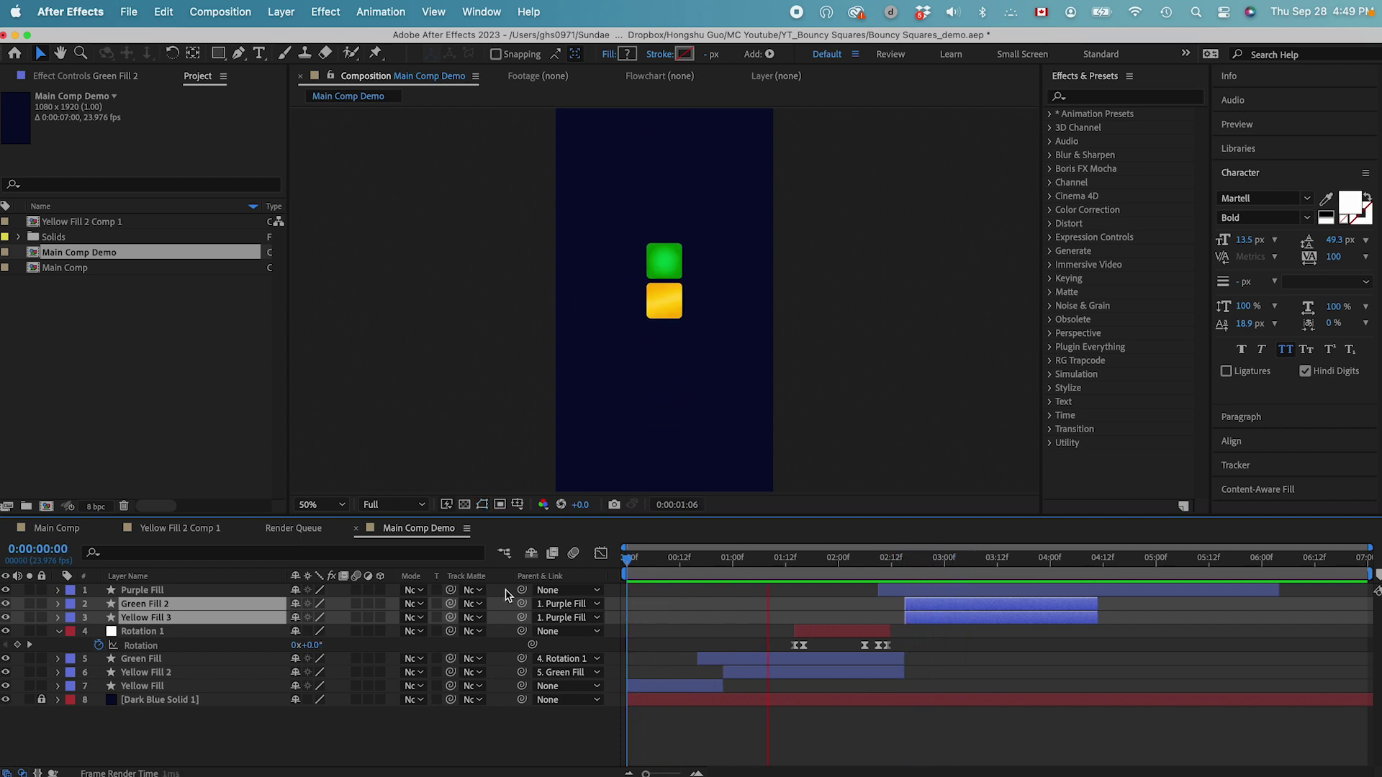
Step: Duplicate Rotation 1 as Rotation 2, bring it to the top and start it at 3:13
{"action": "key", "text": "space"}
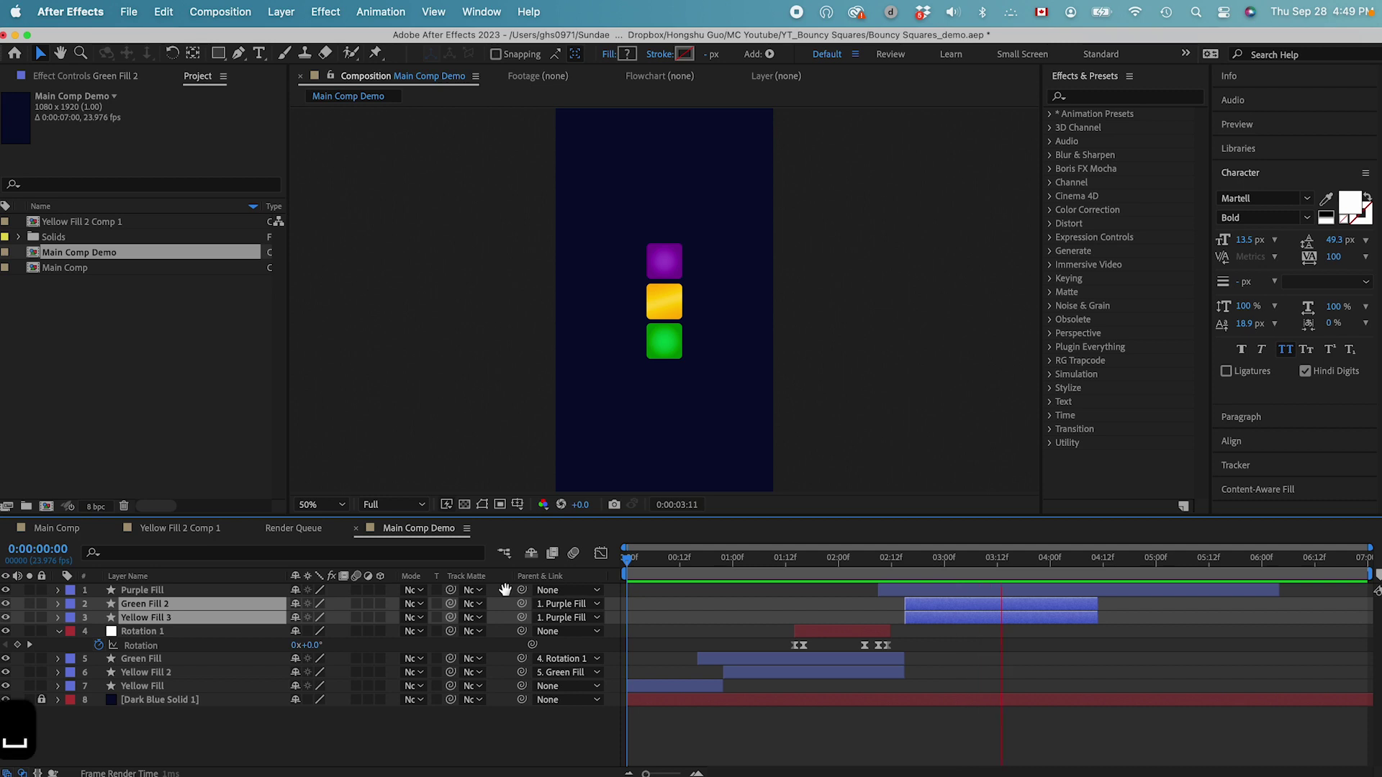
{"action": "left_click", "coordinate": [857, 632]}
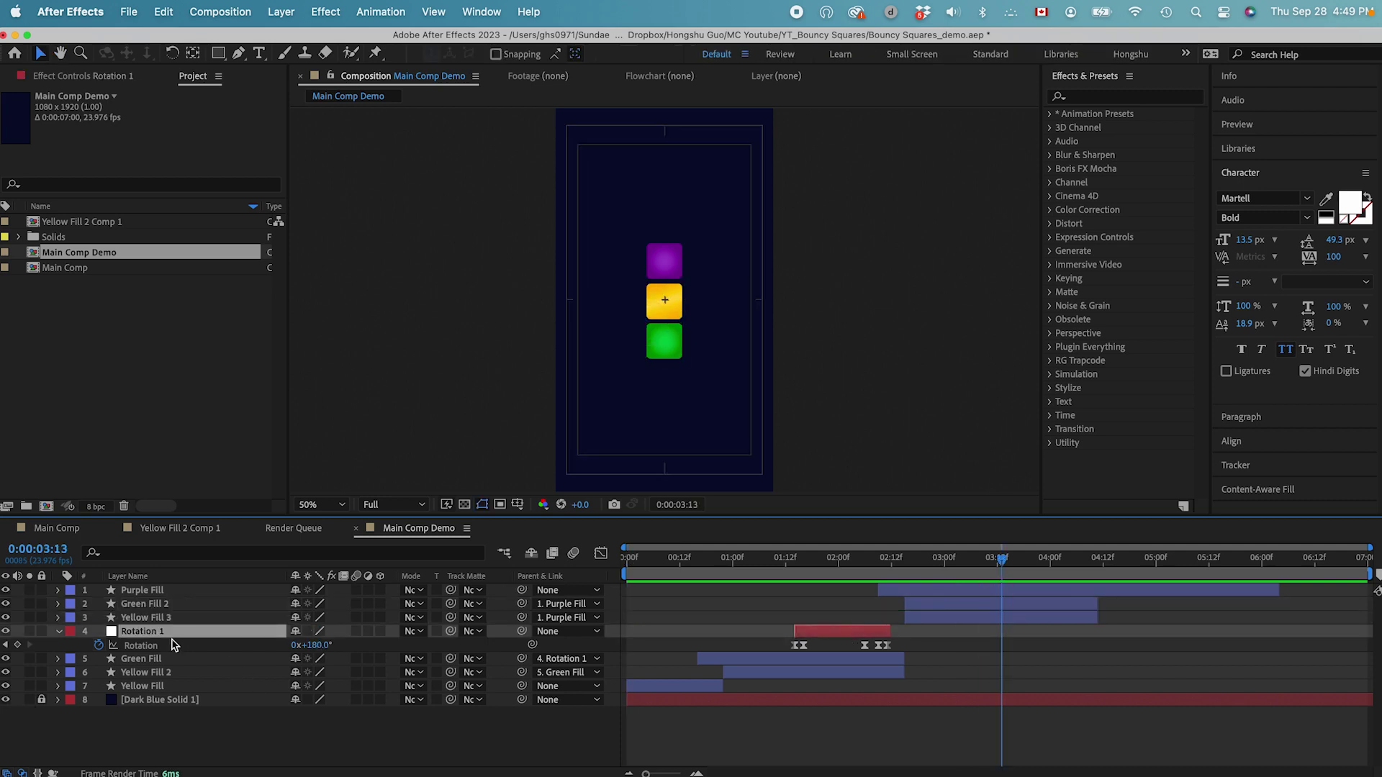
{"action": "key", "text": "cmd+d"}
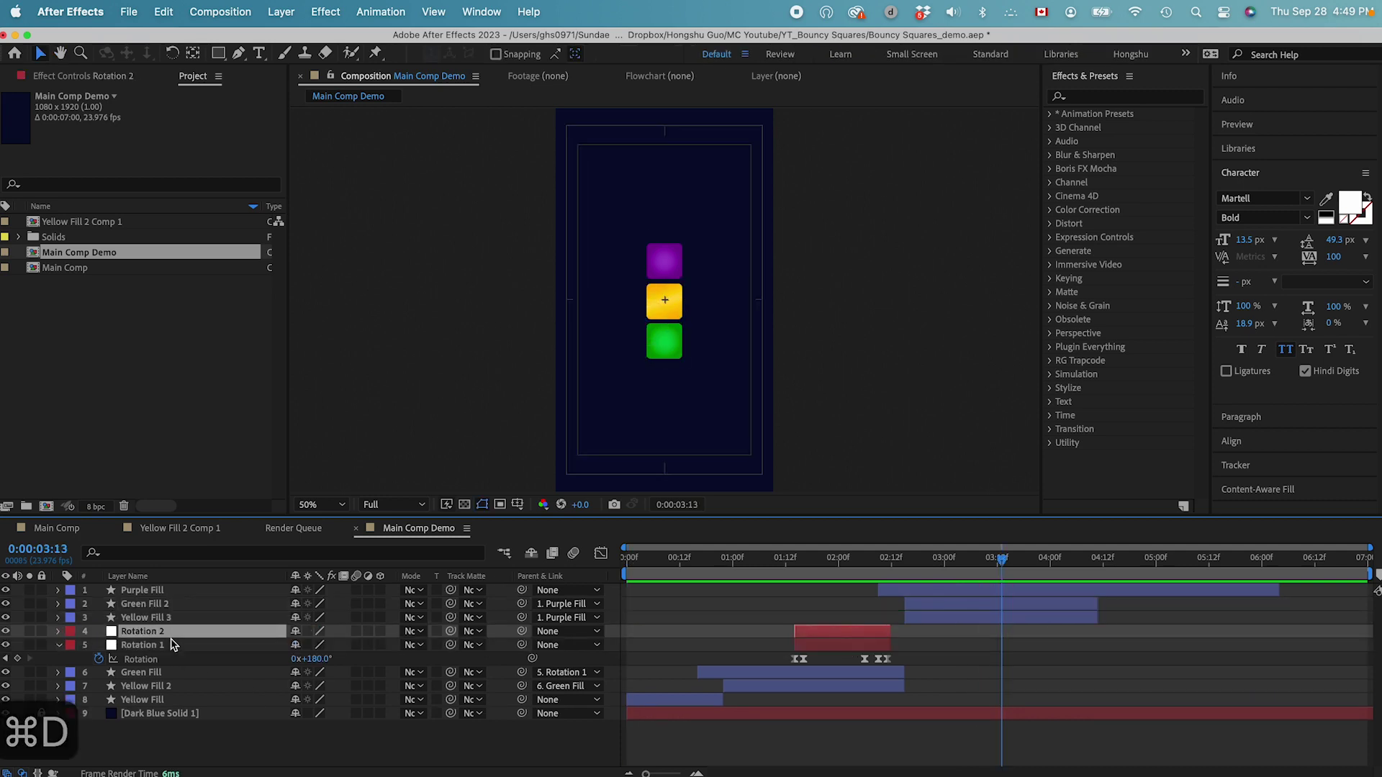
{"action": "key", "text": "super+shift+bracketright"}
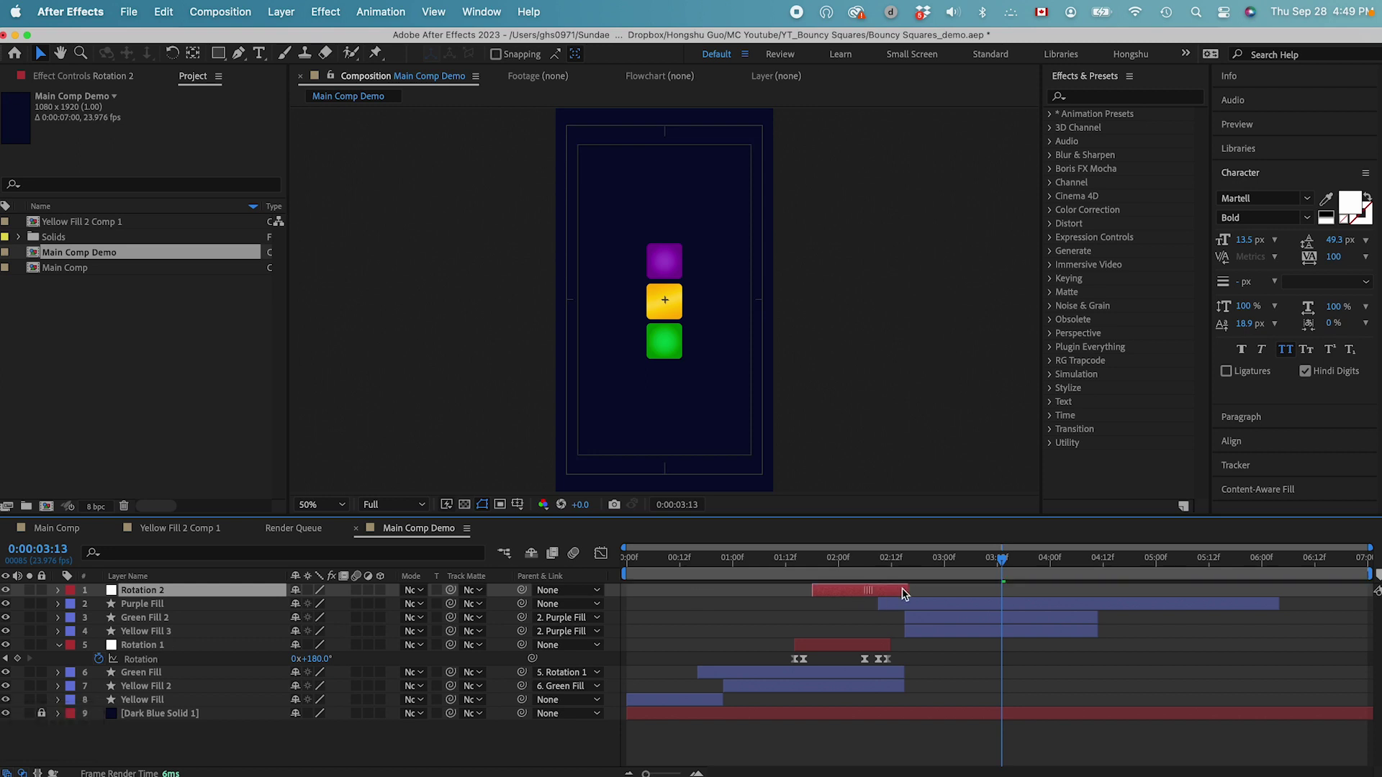
{"action": "left_click_drag", "start_coordinate": [885, 591], "coordinate": [1048, 587]}
Step: Parent Purple Fill to Rotation 2 and scrub to check the new rotation
{"action": "left_click", "coordinate": [1015, 611]}
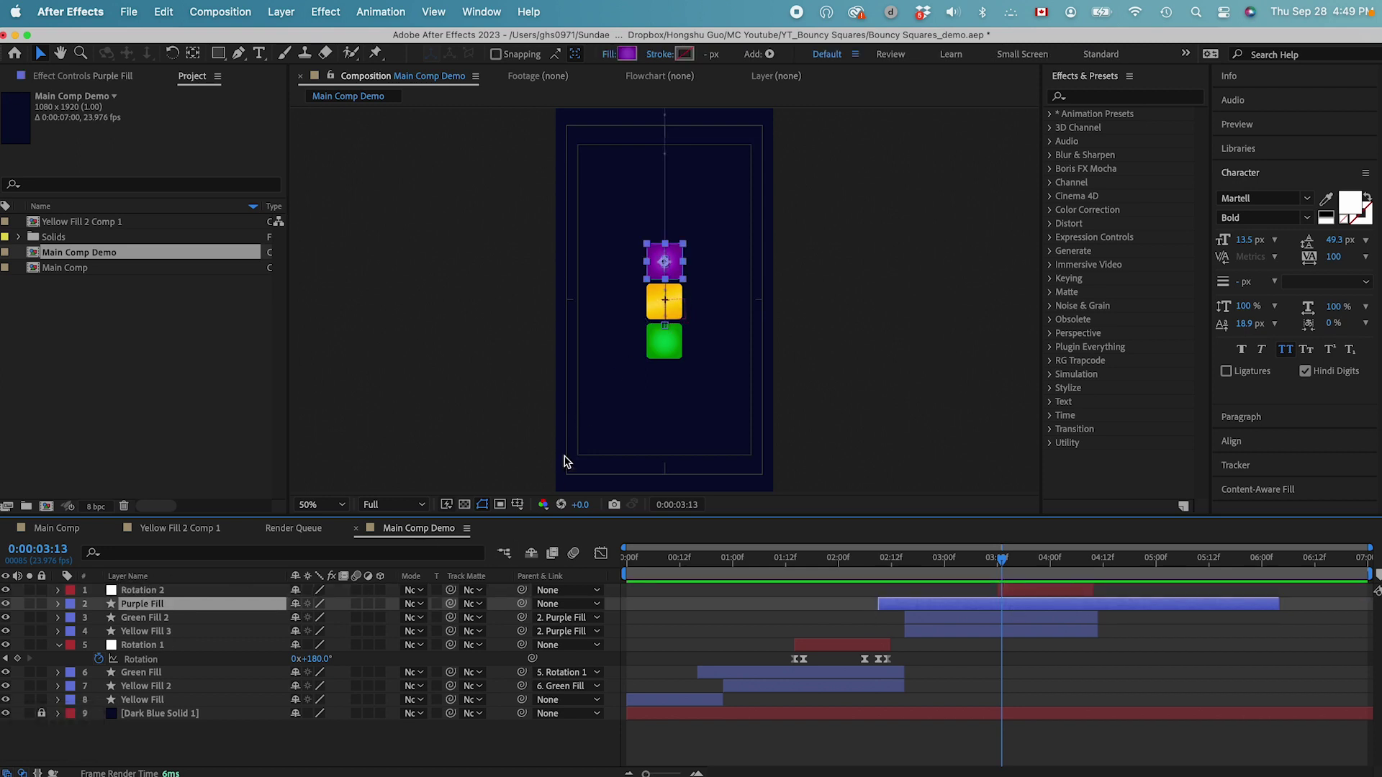
{"action": "left_click_drag", "start_coordinate": [522, 604], "coordinate": [152, 594]}
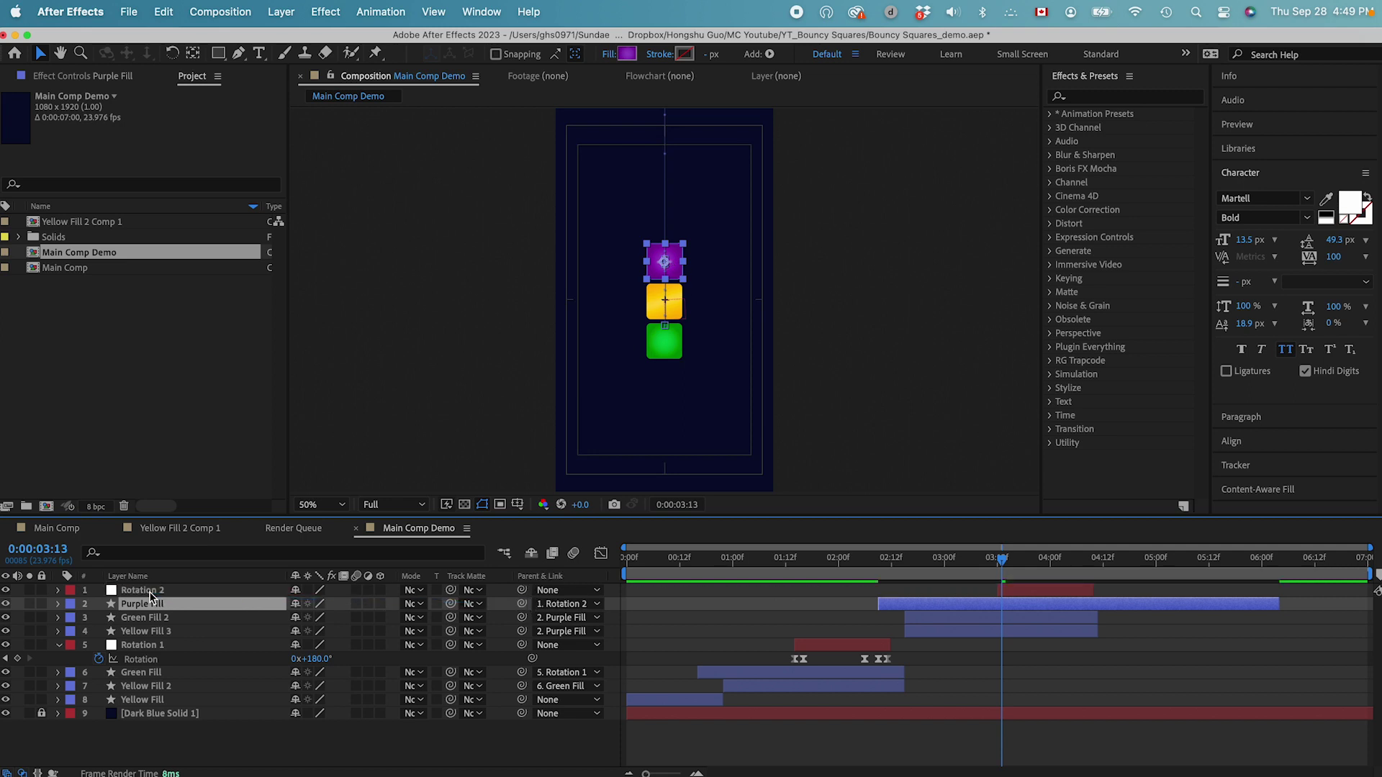
{"action": "mouse_move", "coordinate": [1003, 562]}
{"action": "left_mouse_down"}
{"action": "mouse_move", "coordinate": [1040, 562]}
{"action": "mouse_move", "coordinate": [998, 562]}
{"action": "left_mouse_up"}
Step: Set Rotation 2's last rotation keyframe to 270°
{"action": "left_click", "coordinate": [1031, 592]}
{"action": "key", "text": "u"}
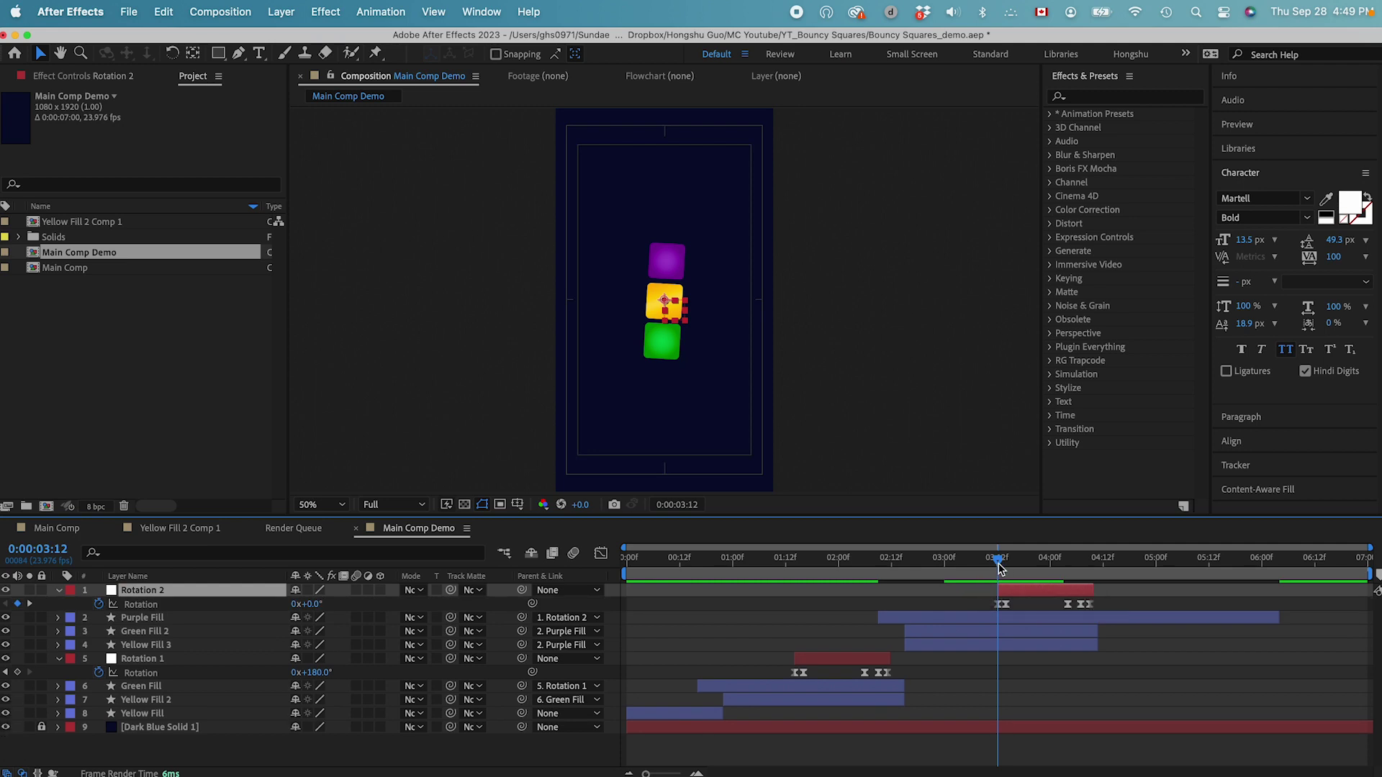
{"action": "left_click_drag", "start_coordinate": [999, 562], "coordinate": [1068, 561]}
{"action": "left_click_drag", "start_coordinate": [1105, 602], "coordinate": [1058, 609]}
{"action": "key", "text": "k"}
{"action": "key", "text": "k"}
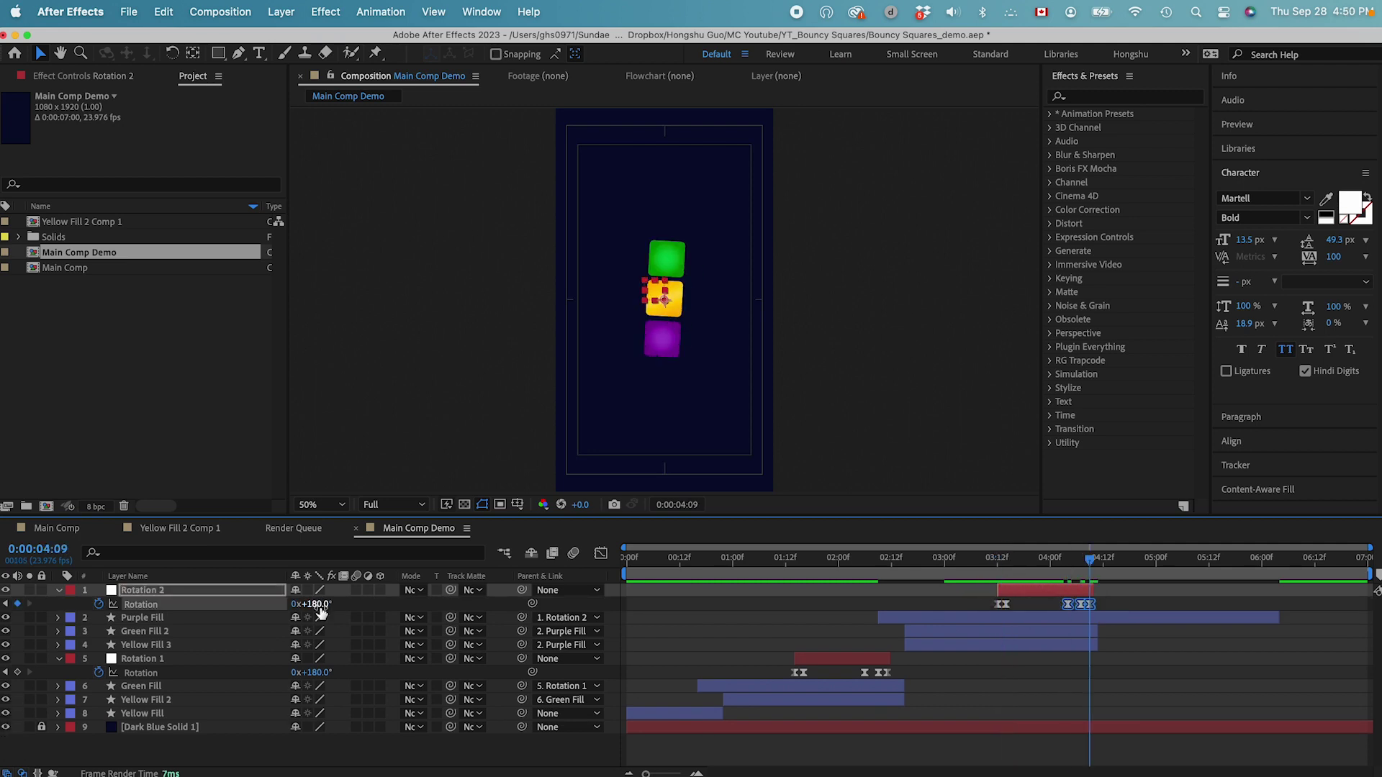
{"action": "left_click_drag", "start_coordinate": [319, 607], "coordinate": [387, 607]}
{"action": "left_click", "coordinate": [311, 604]}
{"action": "type", "text": "270"}
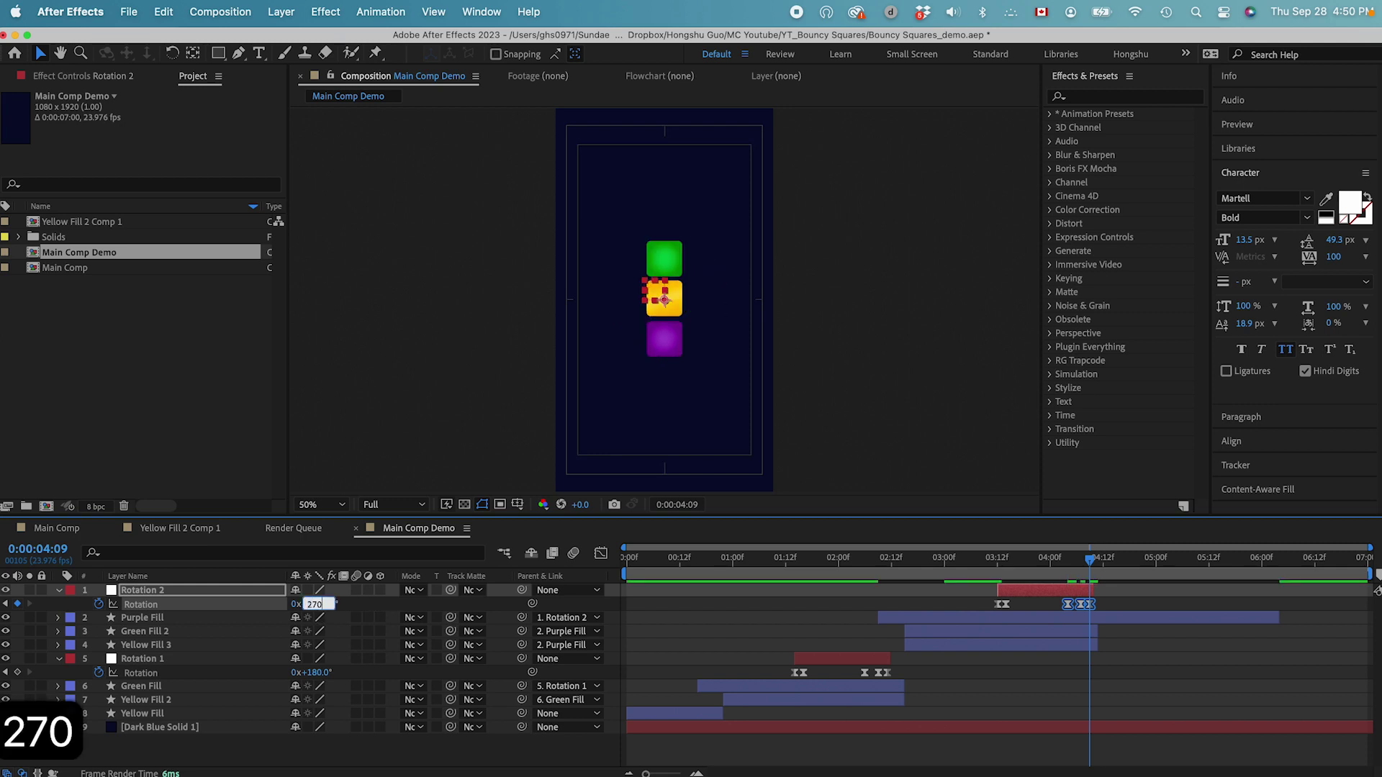
{"action": "key", "text": "Return"}
Step: Preview the rotation and check the squares' final row around 4:07
{"action": "left_click", "coordinate": [982, 562]}
{"action": "key", "text": "space"}
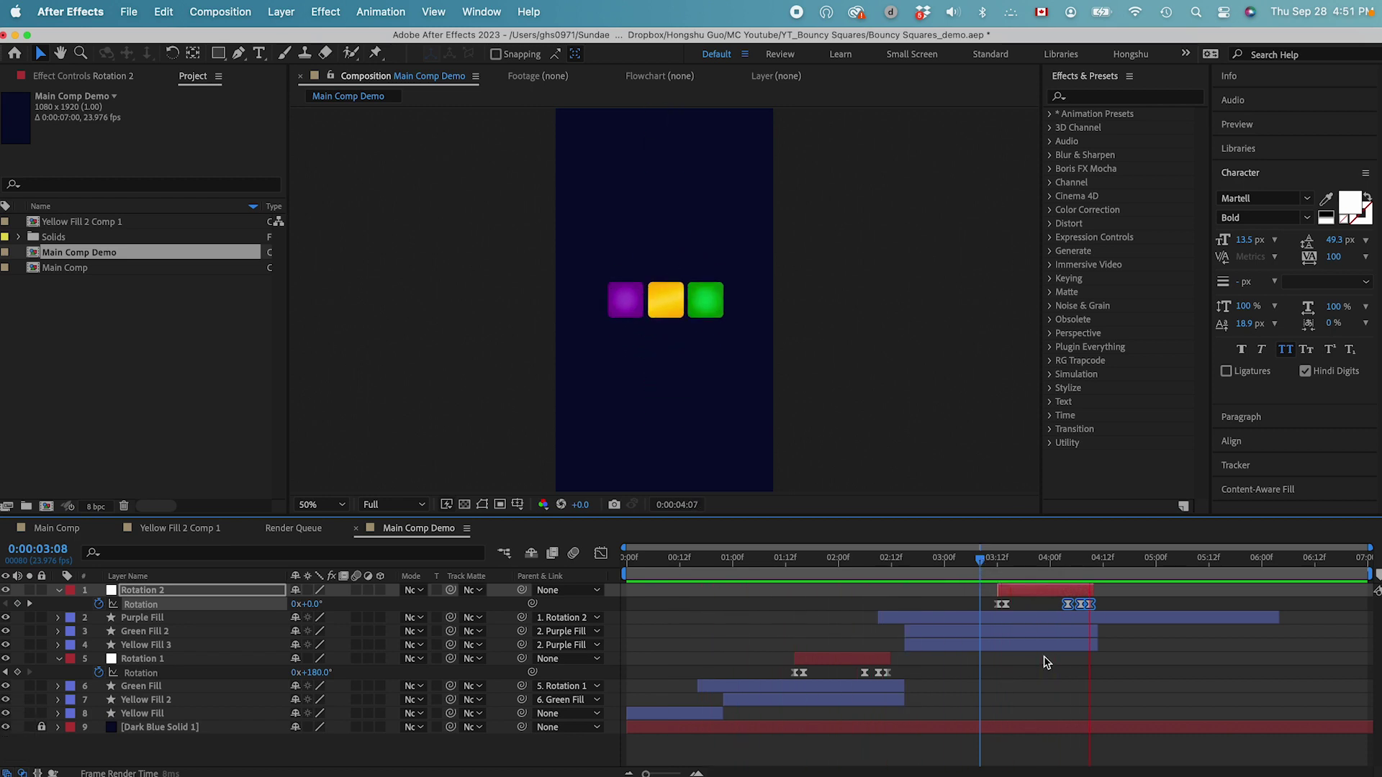
{"action": "key", "text": "space"}
{"action": "left_click", "coordinate": [1079, 560]}
{"action": "left_click_drag", "start_coordinate": [1079, 561], "coordinate": [1090, 561]}
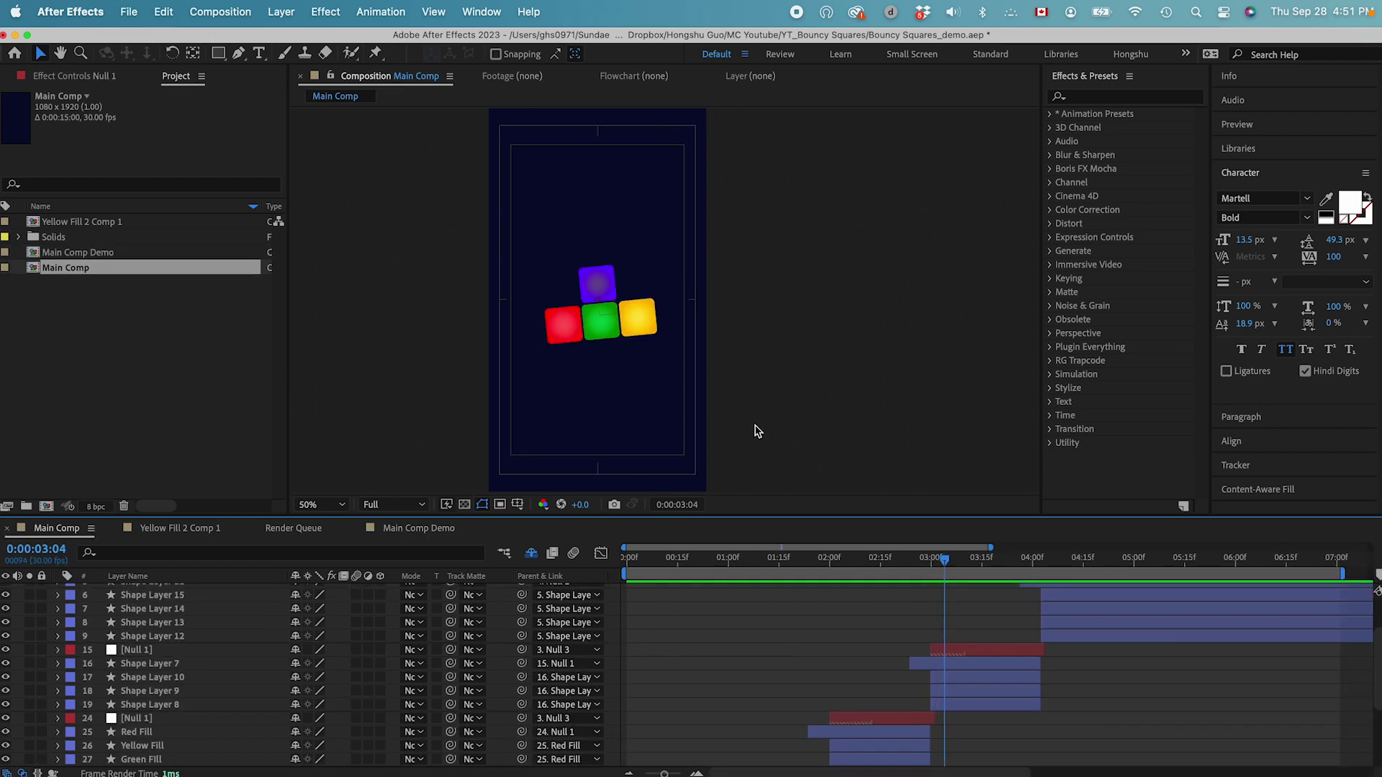
Step: Scrub Main Comp to where the squares form a cross, then select Null 1
{"action": "left_click_drag", "start_coordinate": [945, 565], "coordinate": [998, 565]}
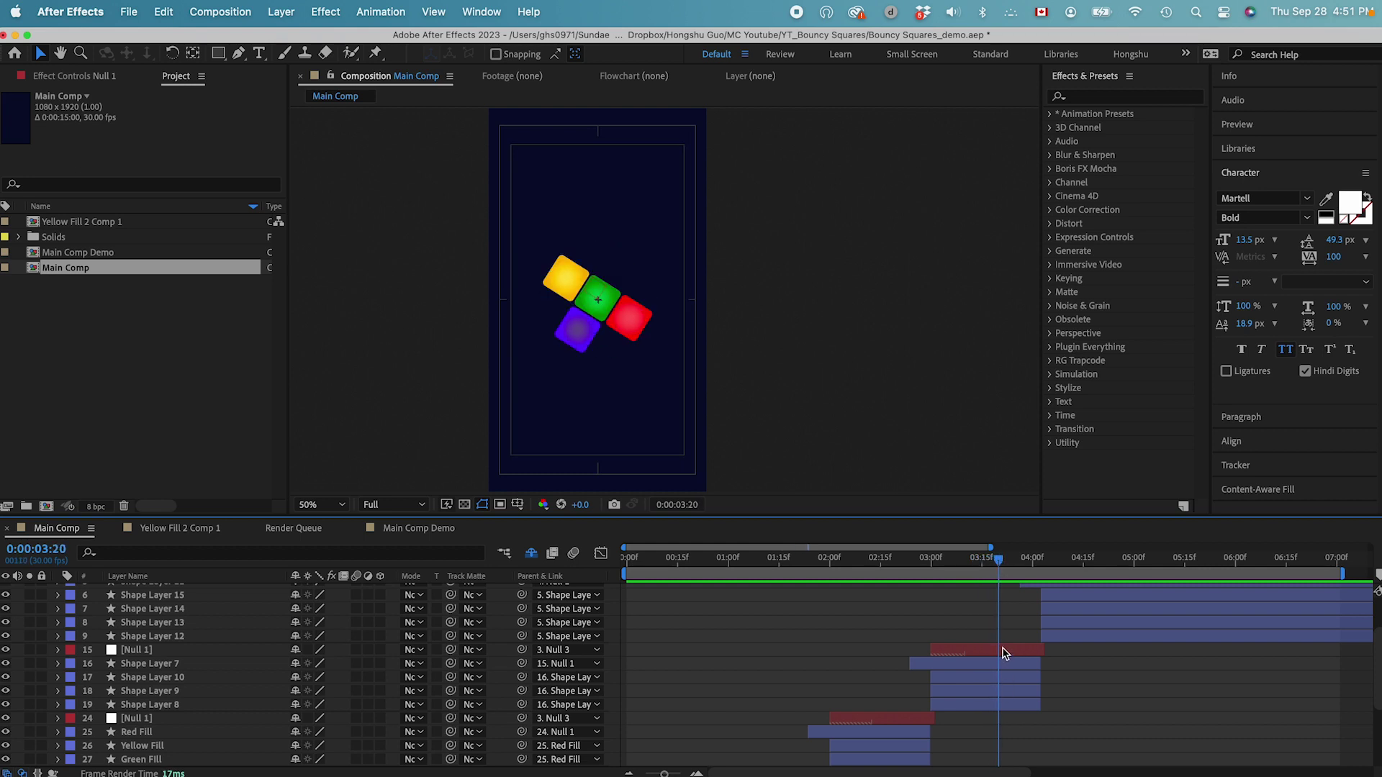
{"action": "scroll", "coordinate": [1005, 653], "scroll_direction": "up", "scroll_amount": 3}
{"action": "left_click_drag", "start_coordinate": [1004, 568], "coordinate": [1117, 570]}
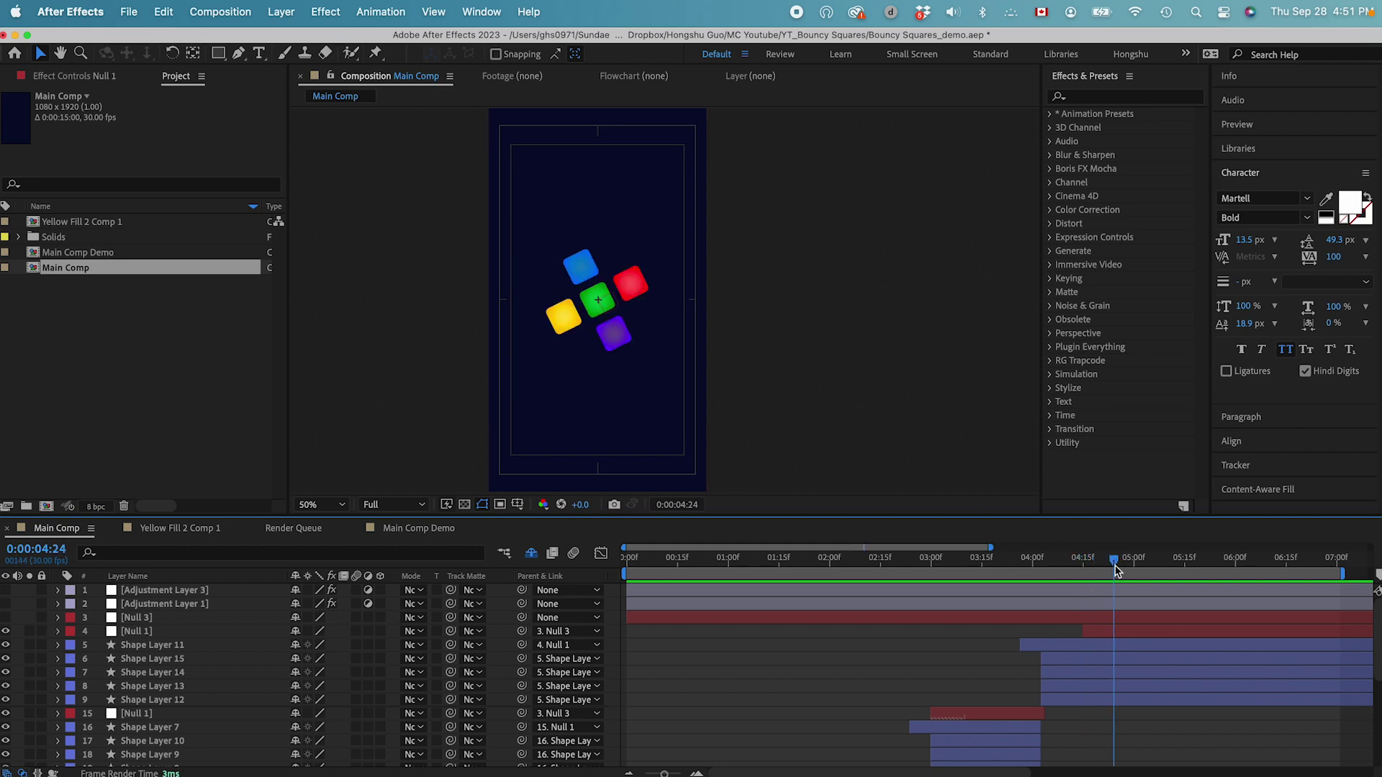
{"action": "left_click", "coordinate": [1128, 635]}
Step: Show Null 1's rotation keyframes, then the keyframed properties of all five shape layers
{"action": "key", "text": "u"}
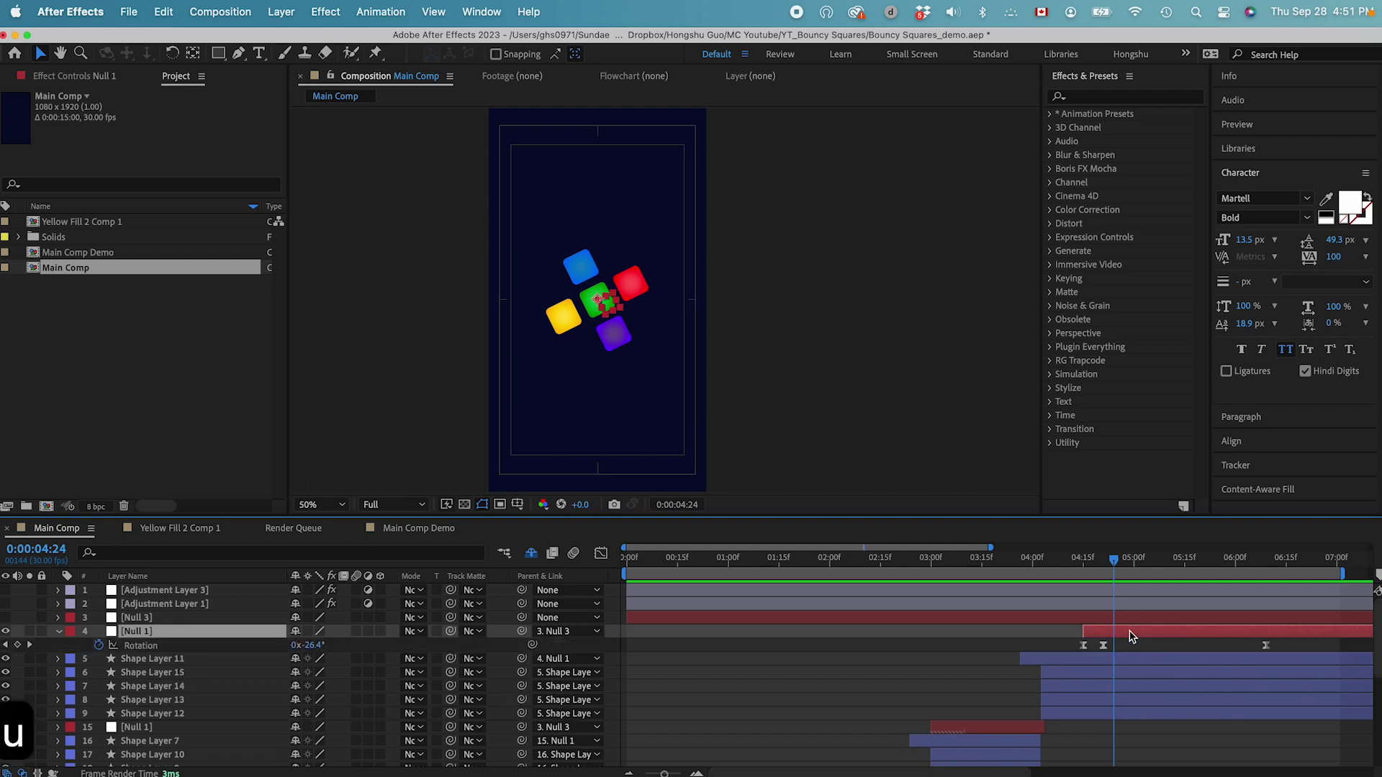
{"action": "mouse_move", "coordinate": [1114, 565]}
{"action": "left_mouse_down"}
{"action": "mouse_move", "coordinate": [1127, 565]}
{"action": "mouse_move", "coordinate": [1098, 566]}
{"action": "mouse_move", "coordinate": [1128, 565]}
{"action": "left_mouse_up"}
{"action": "left_click", "coordinate": [1120, 662]}
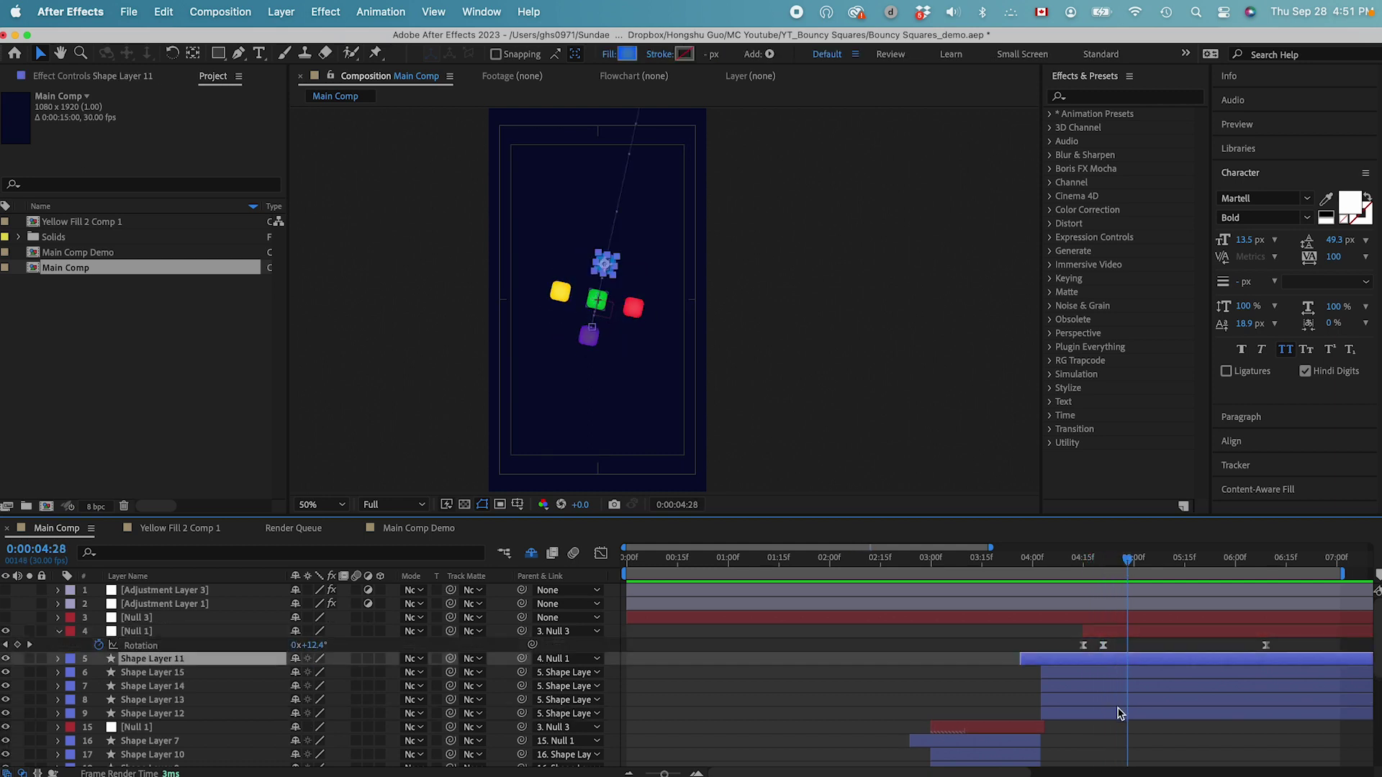
{"action": "left_click", "coordinate": [1120, 715], "text": "shift"}
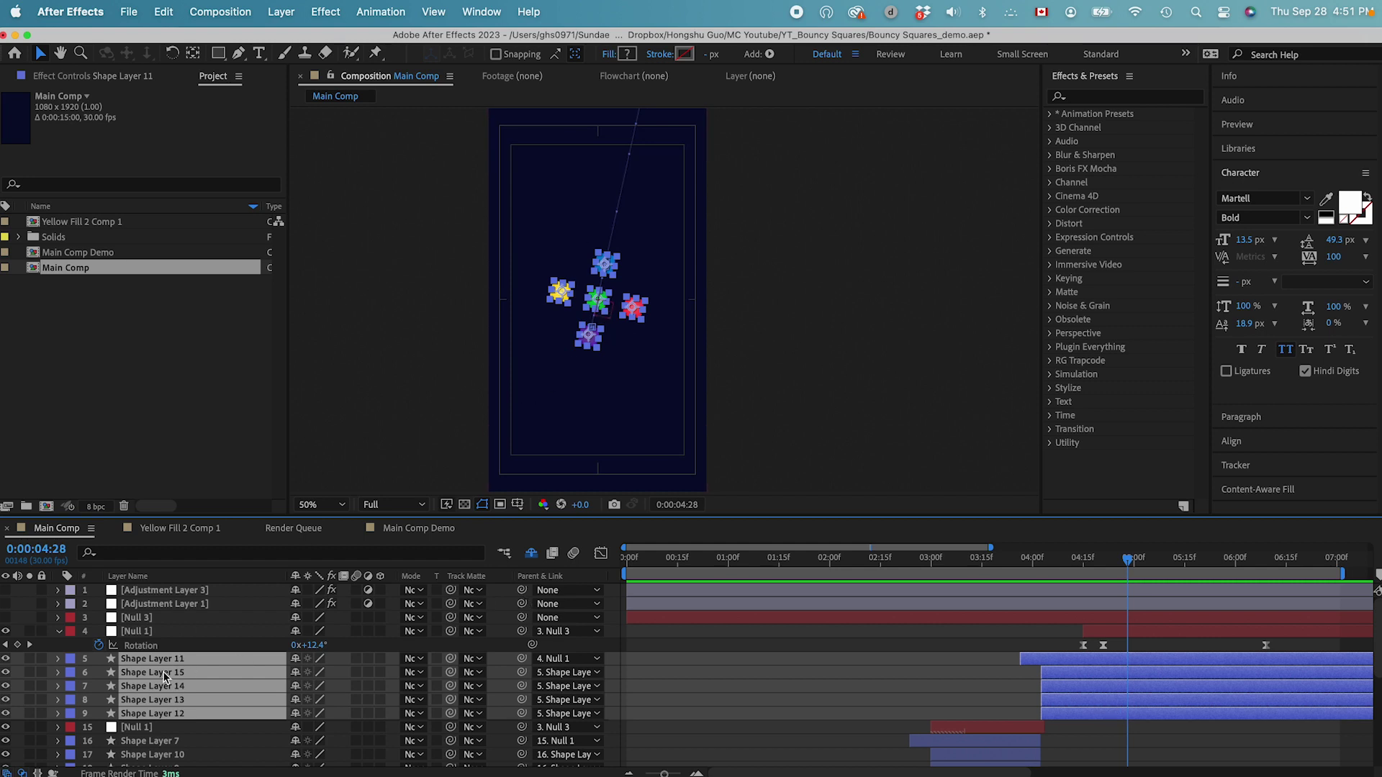
{"action": "key", "text": "u"}
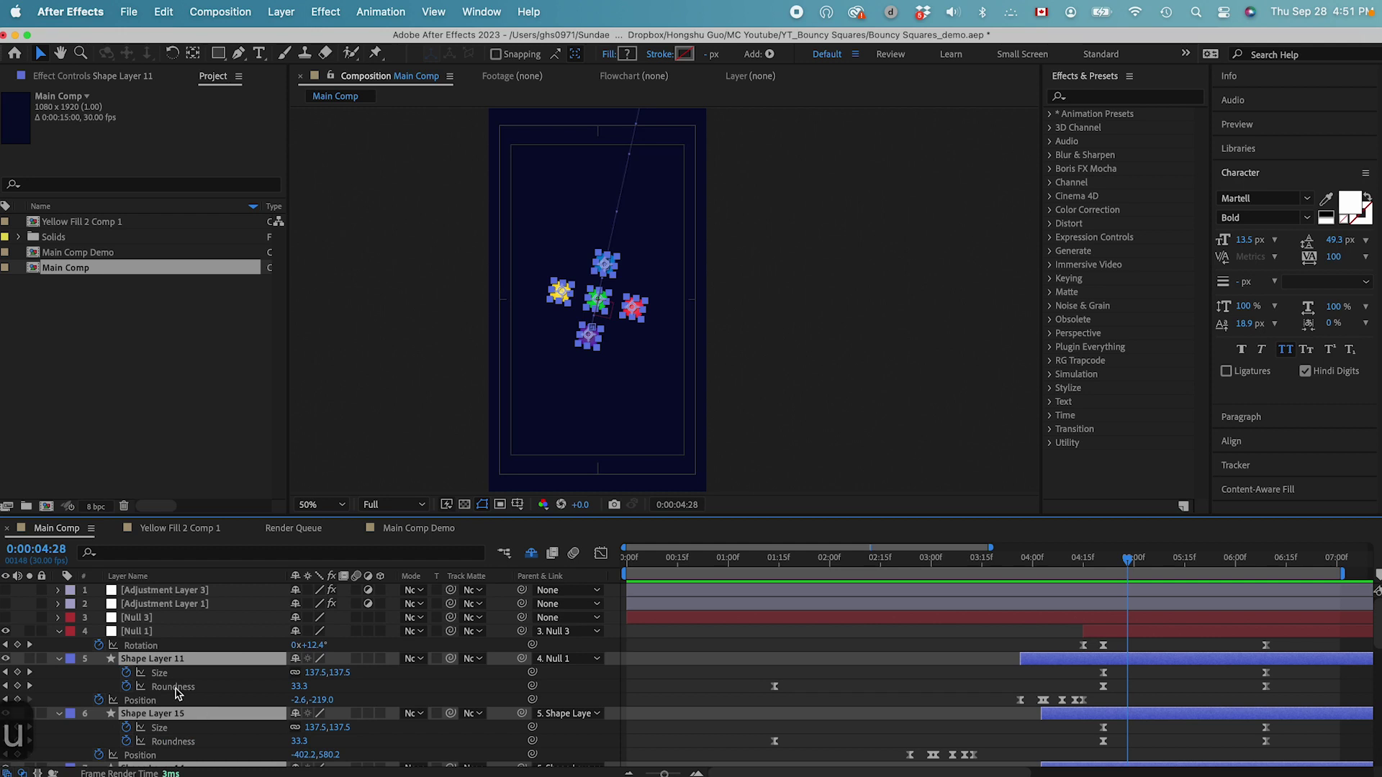
Step: Scrub through the size change from 4:21, deselect the layers, and play the preview
{"action": "scroll", "coordinate": [1092, 676], "scroll_direction": "down", "scroll_amount": 1}
{"action": "left_click_drag", "start_coordinate": [1127, 567], "coordinate": [1103, 571]}
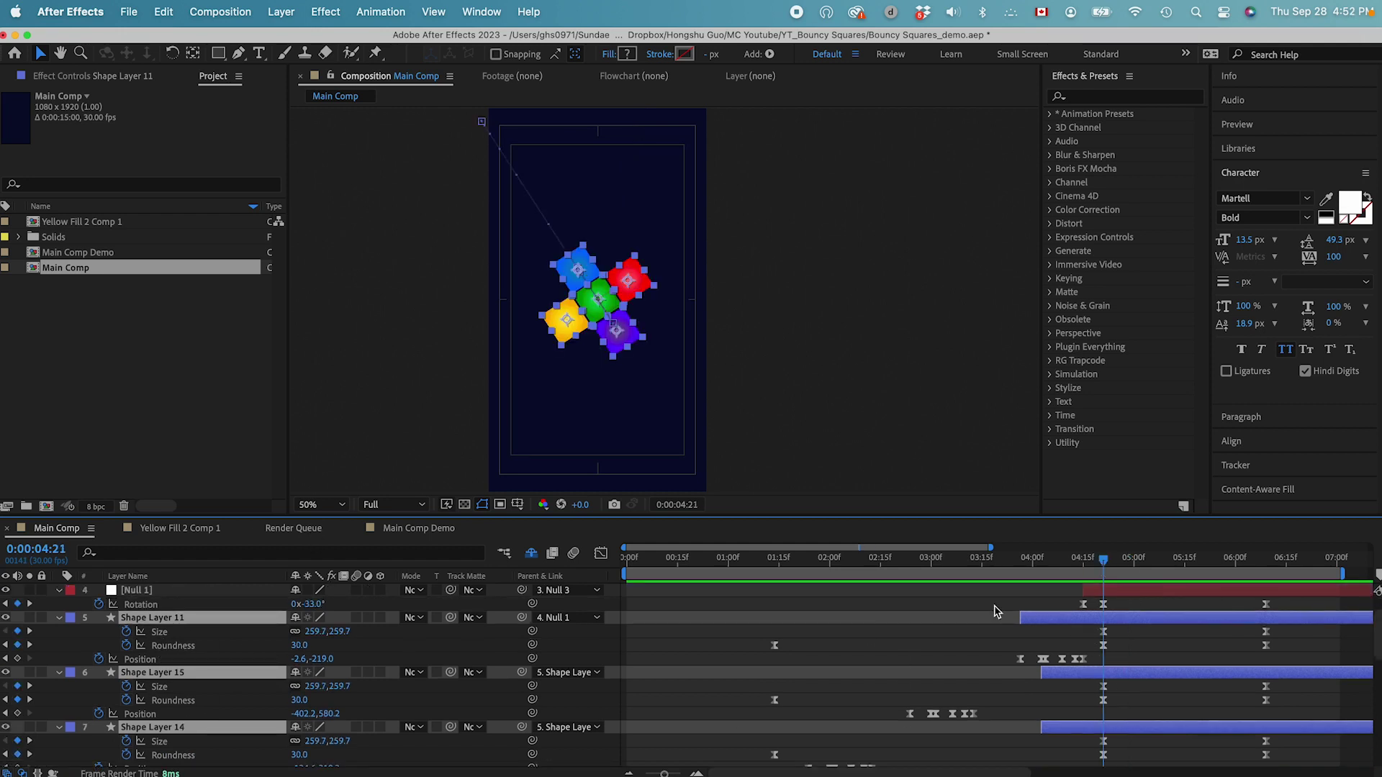
{"action": "left_click", "coordinate": [1115, 635]}
{"action": "mouse_move", "coordinate": [1106, 560]}
{"action": "left_mouse_down"}
{"action": "mouse_move", "coordinate": [1234, 567]}
{"action": "mouse_move", "coordinate": [1087, 568]}
{"action": "left_mouse_up"}
{"action": "key", "text": "space"}
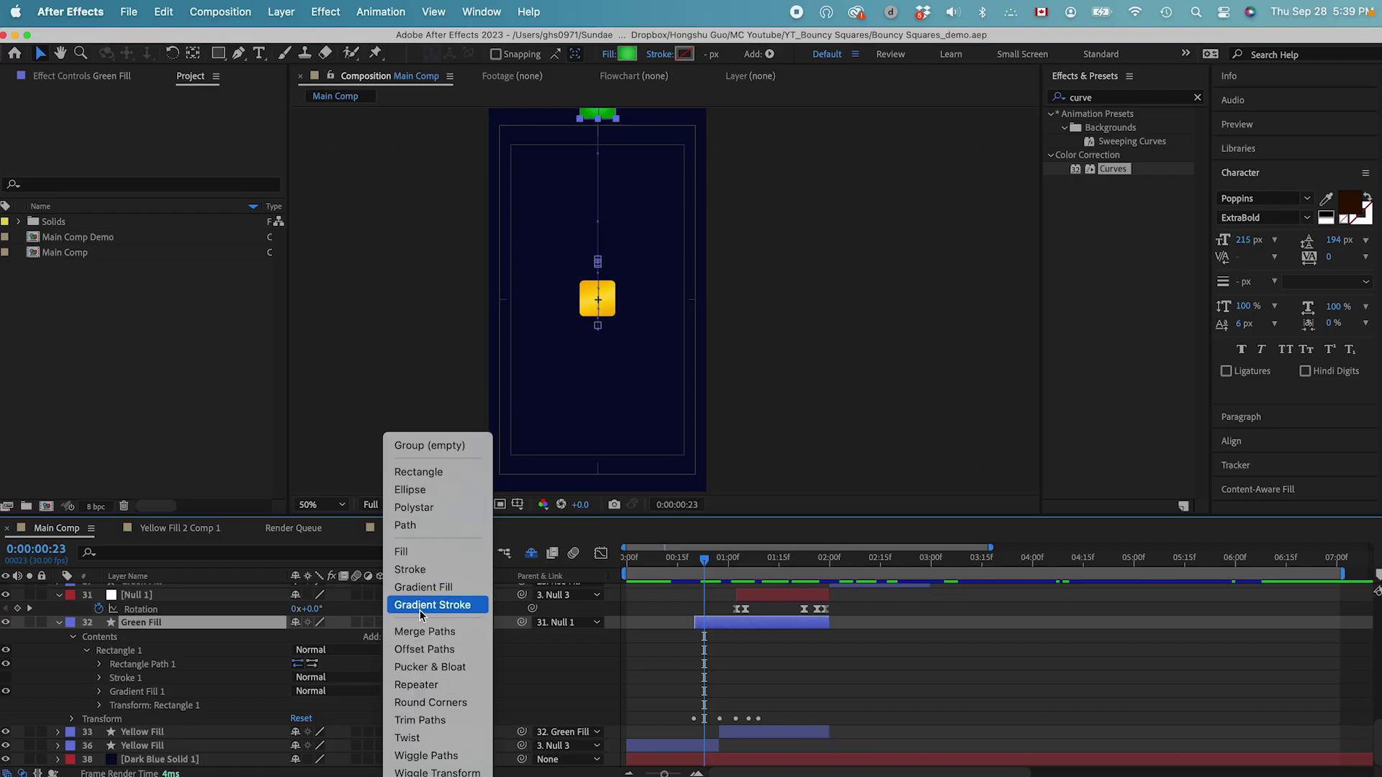
Step: Recolour Green Fill's radial Gradient Fill from green 47C64F to darker green 039418
{"action": "left_click", "coordinate": [422, 588]}
{"action": "left_click", "coordinate": [100, 692]}
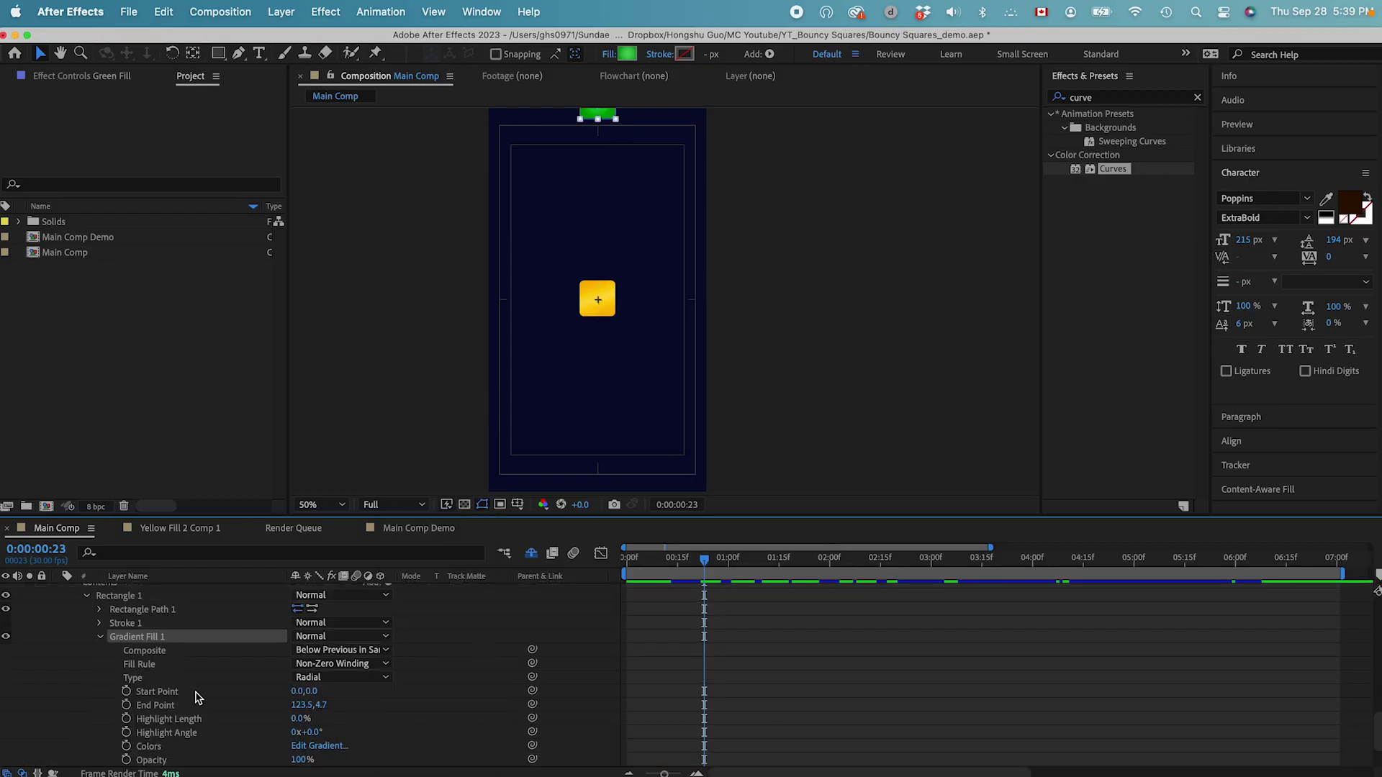
{"action": "scroll", "coordinate": [198, 696], "scroll_direction": "down", "scroll_amount": 1}
{"action": "left_click", "coordinate": [319, 719]}
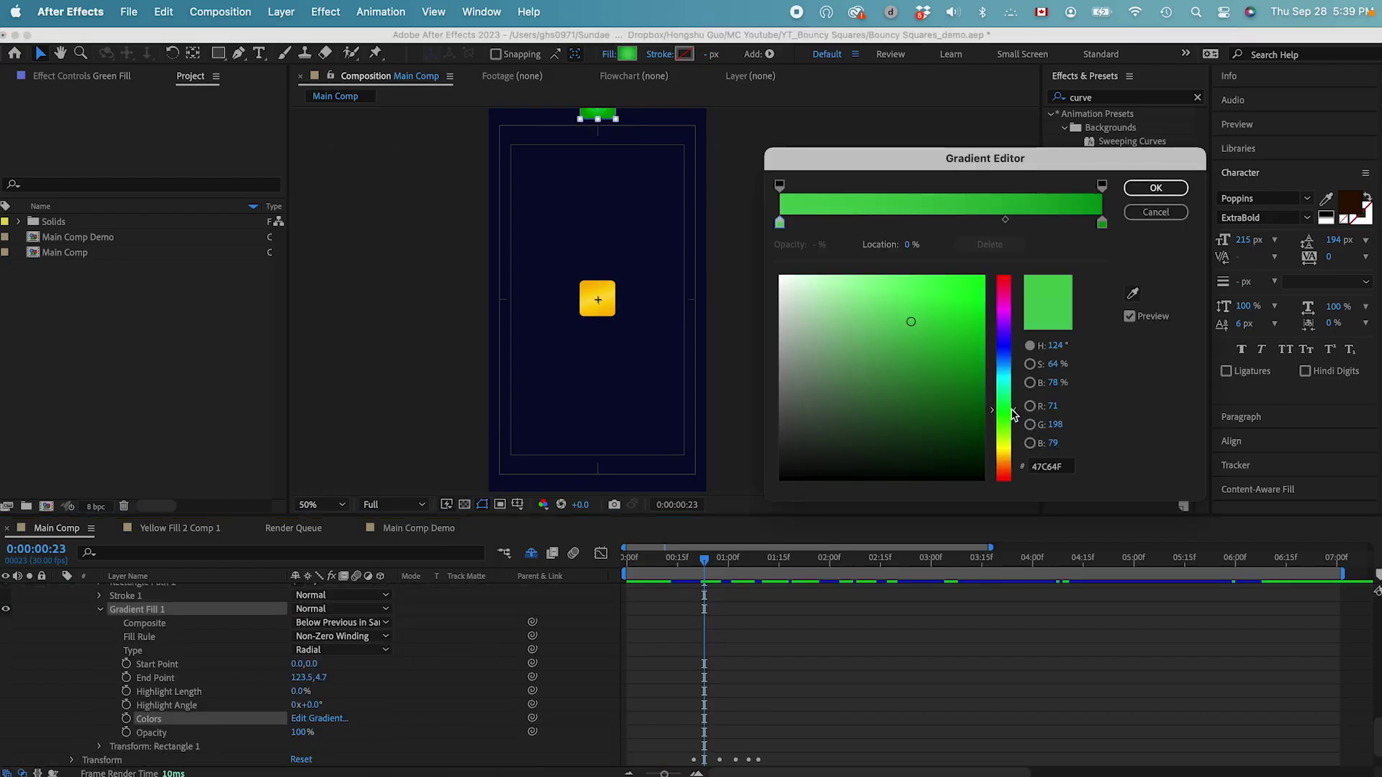
{"action": "left_click", "coordinate": [982, 361]}
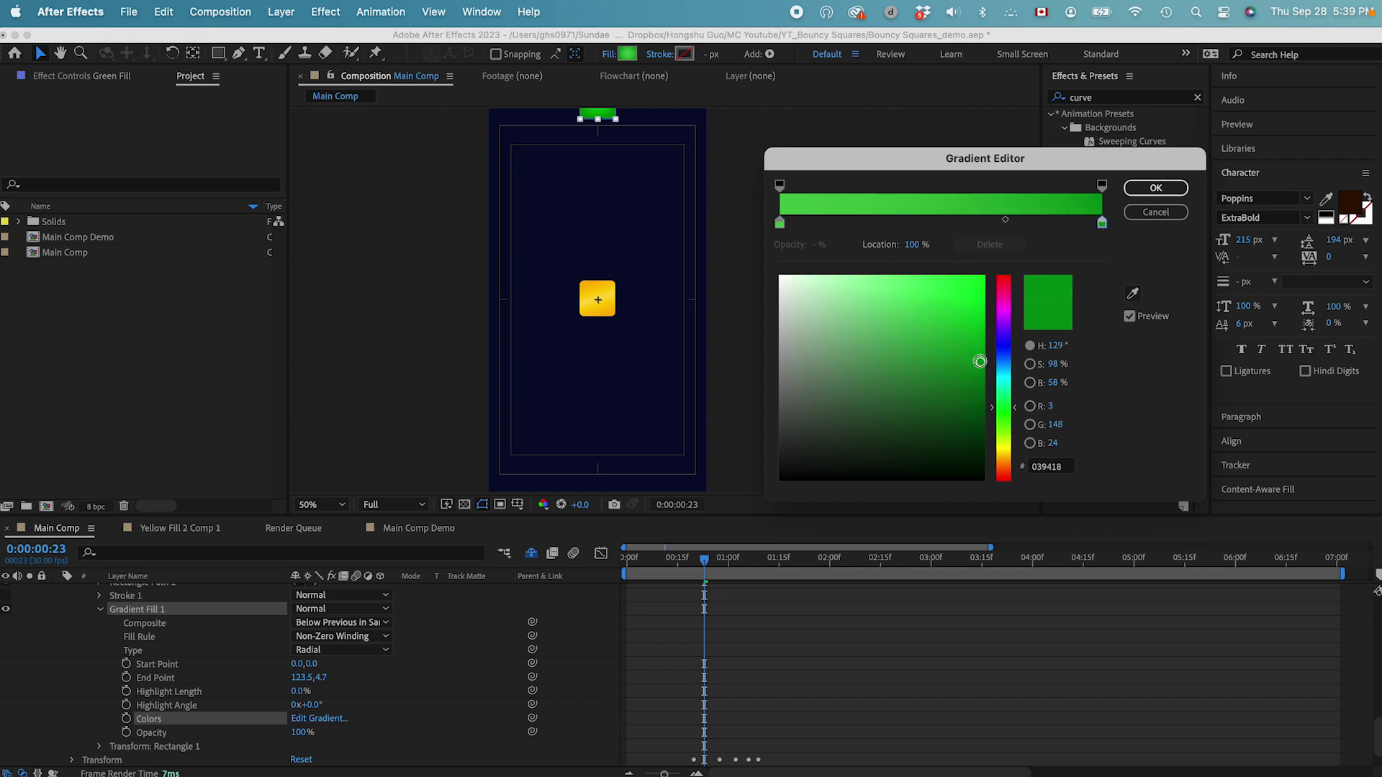
{"action": "left_click", "coordinate": [1151, 189]}
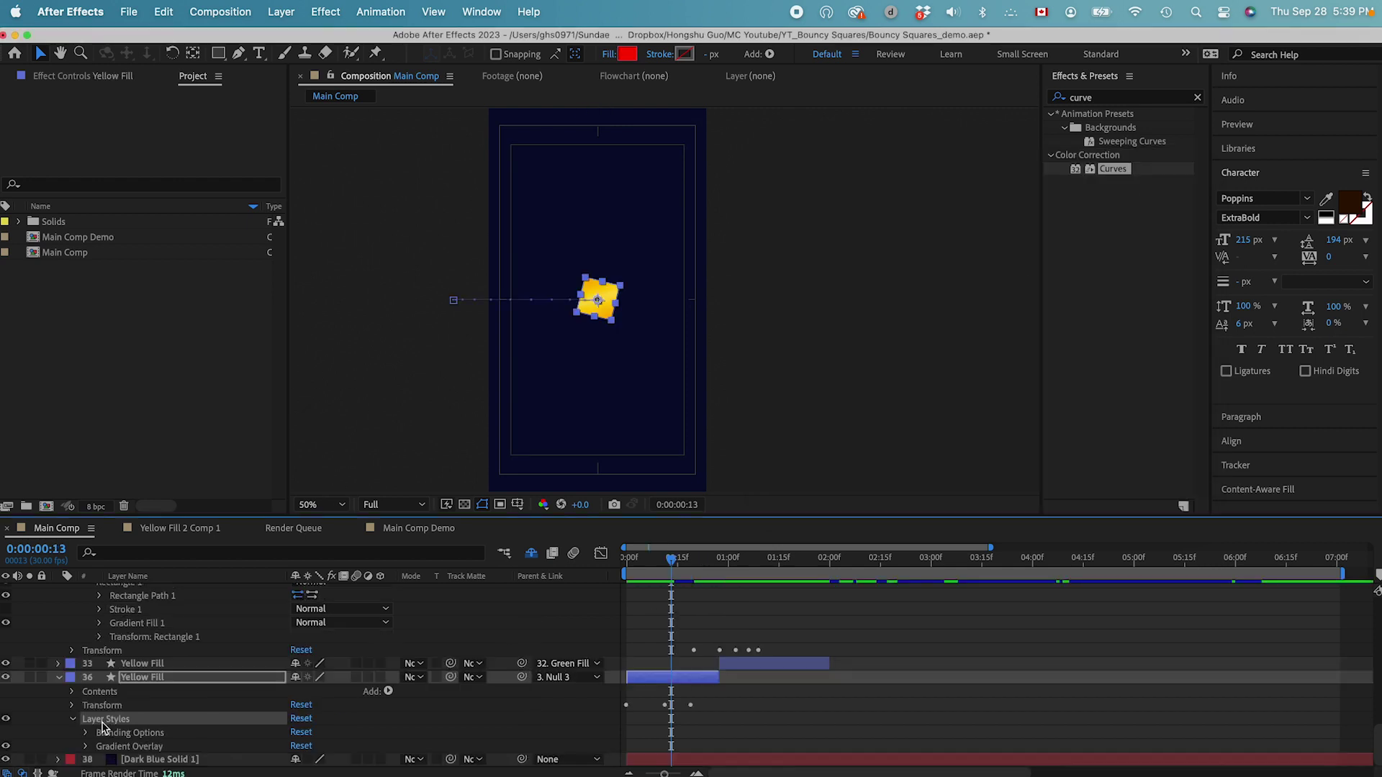
Step: Expand Yellow Fill's Gradient Overlay layer style and inspect its gradient colours
{"action": "right_click", "coordinate": [170, 678]}
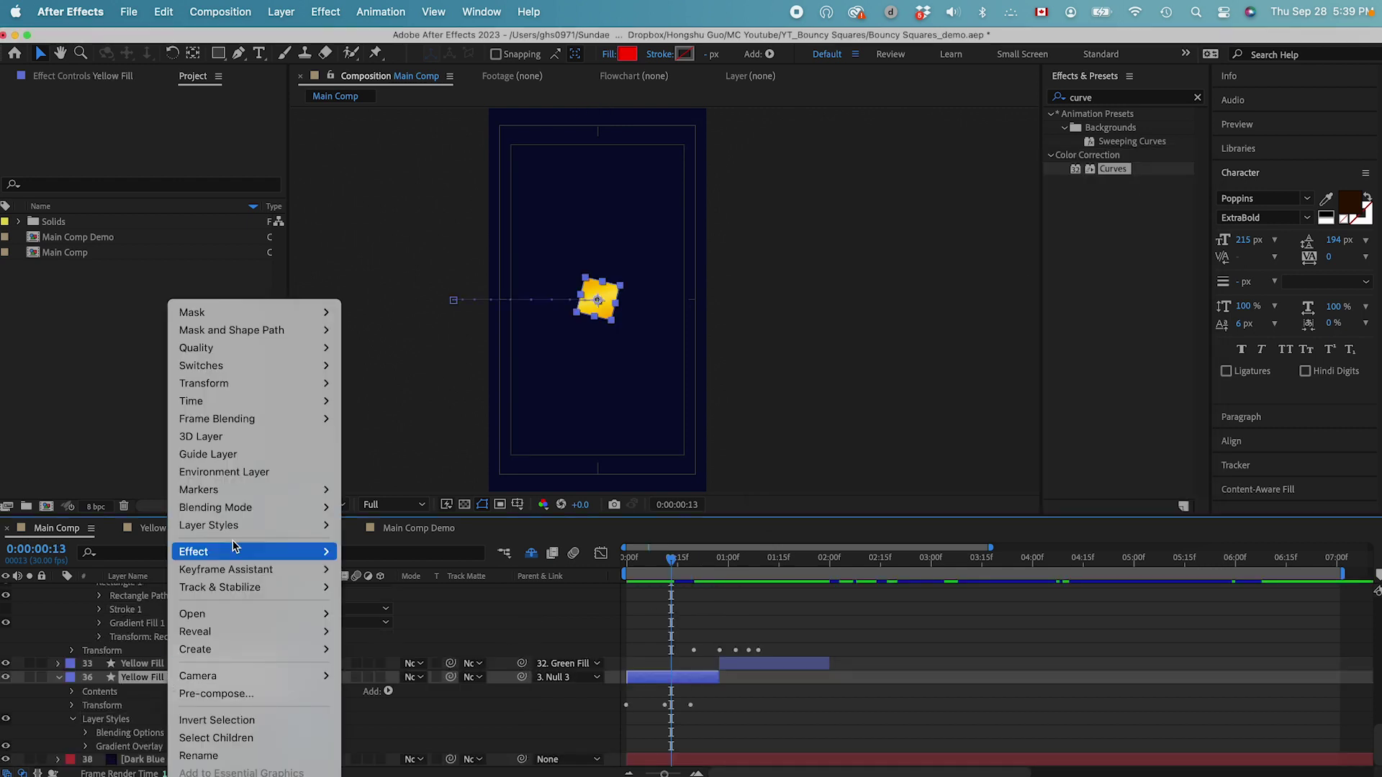
{"action": "mouse_move", "coordinate": [251, 526]}
{"action": "key", "text": "Escape"}
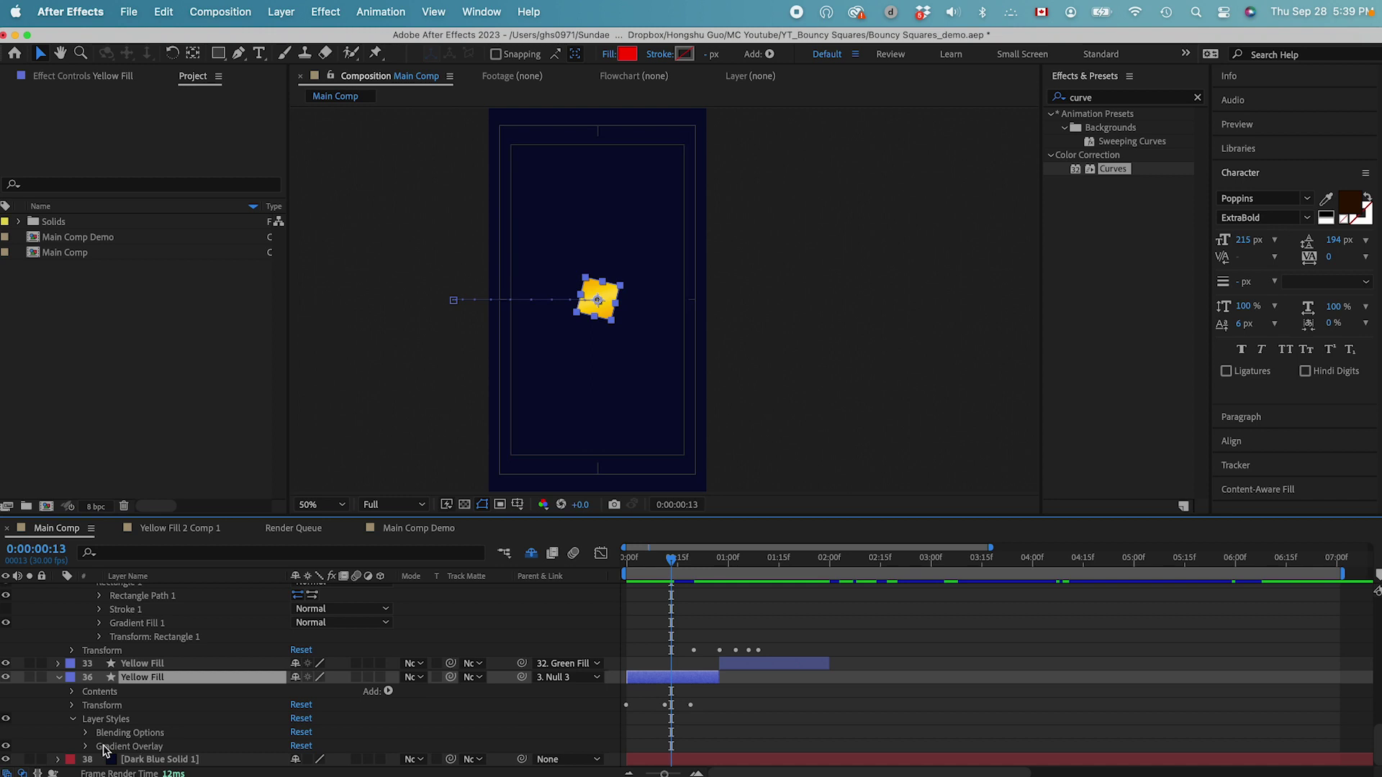
{"action": "left_click", "coordinate": [85, 746]}
{"action": "scroll", "coordinate": [138, 648], "scroll_direction": "down", "scroll_amount": 5}
{"action": "left_click", "coordinate": [319, 650]}
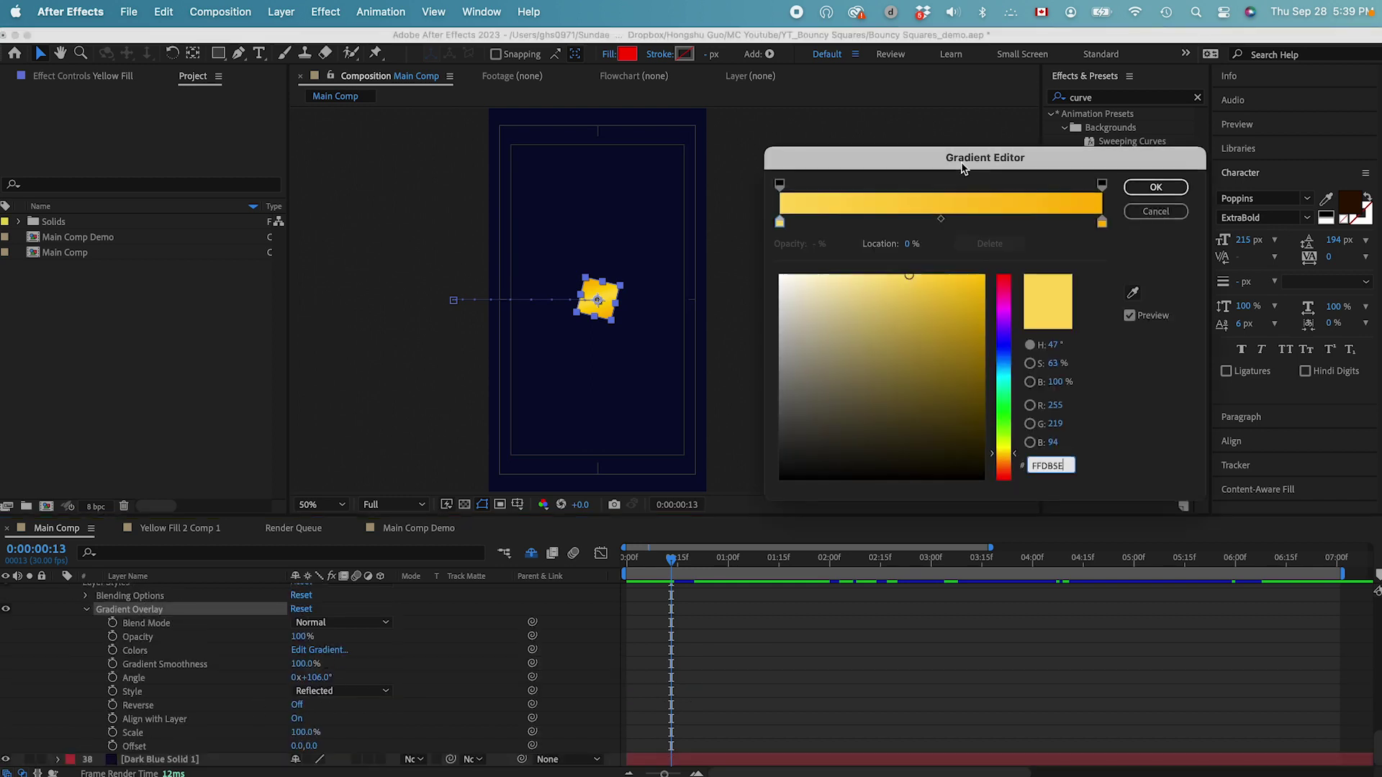
{"action": "key", "text": "Return"}
Step: Set the Gradient Overlay angle to 128°, change its style, and copy Green Fill's gradient fill
{"action": "left_click_drag", "start_coordinate": [310, 678], "coordinate": [340, 669]}
{"action": "left_click", "coordinate": [342, 691]}
{"action": "left_click", "coordinate": [332, 727]}
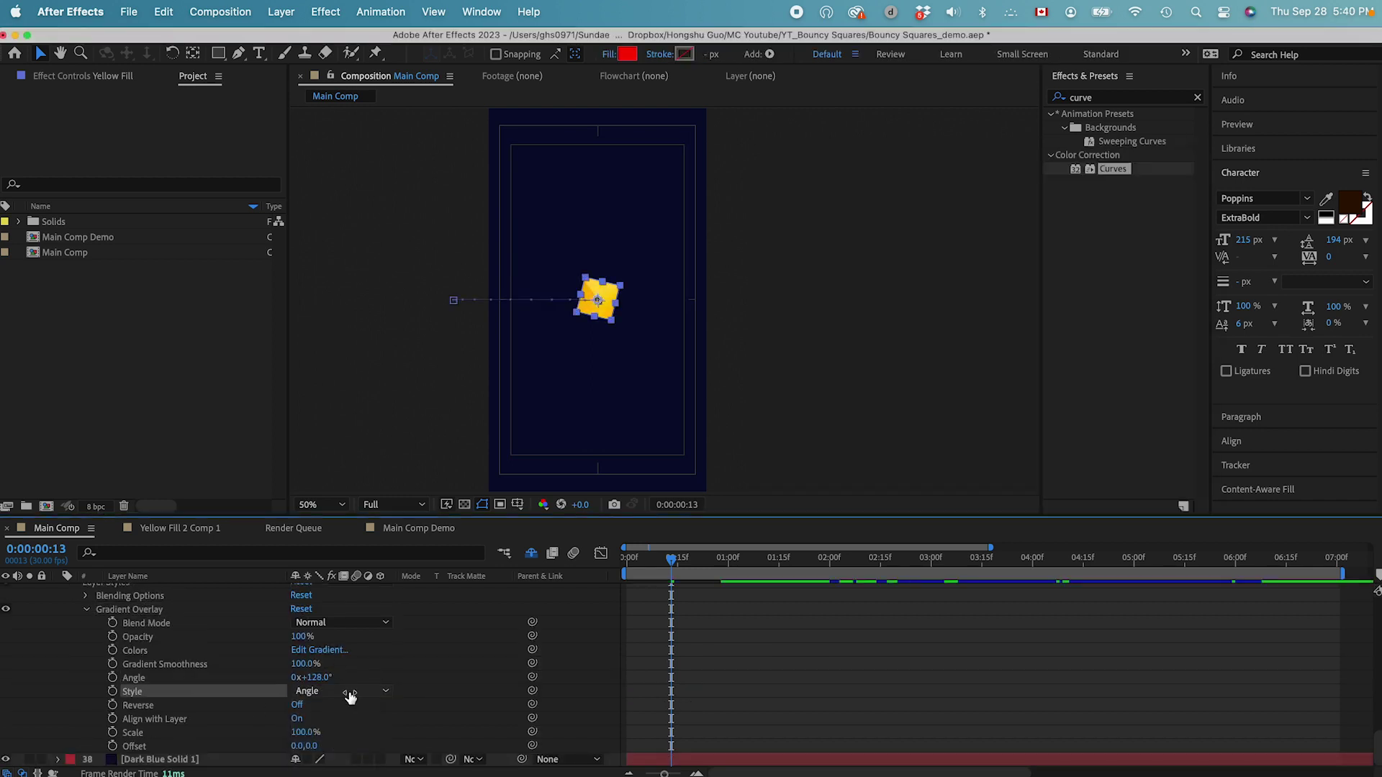
{"action": "left_click", "coordinate": [353, 691]}
{"action": "key", "text": "super+c"}
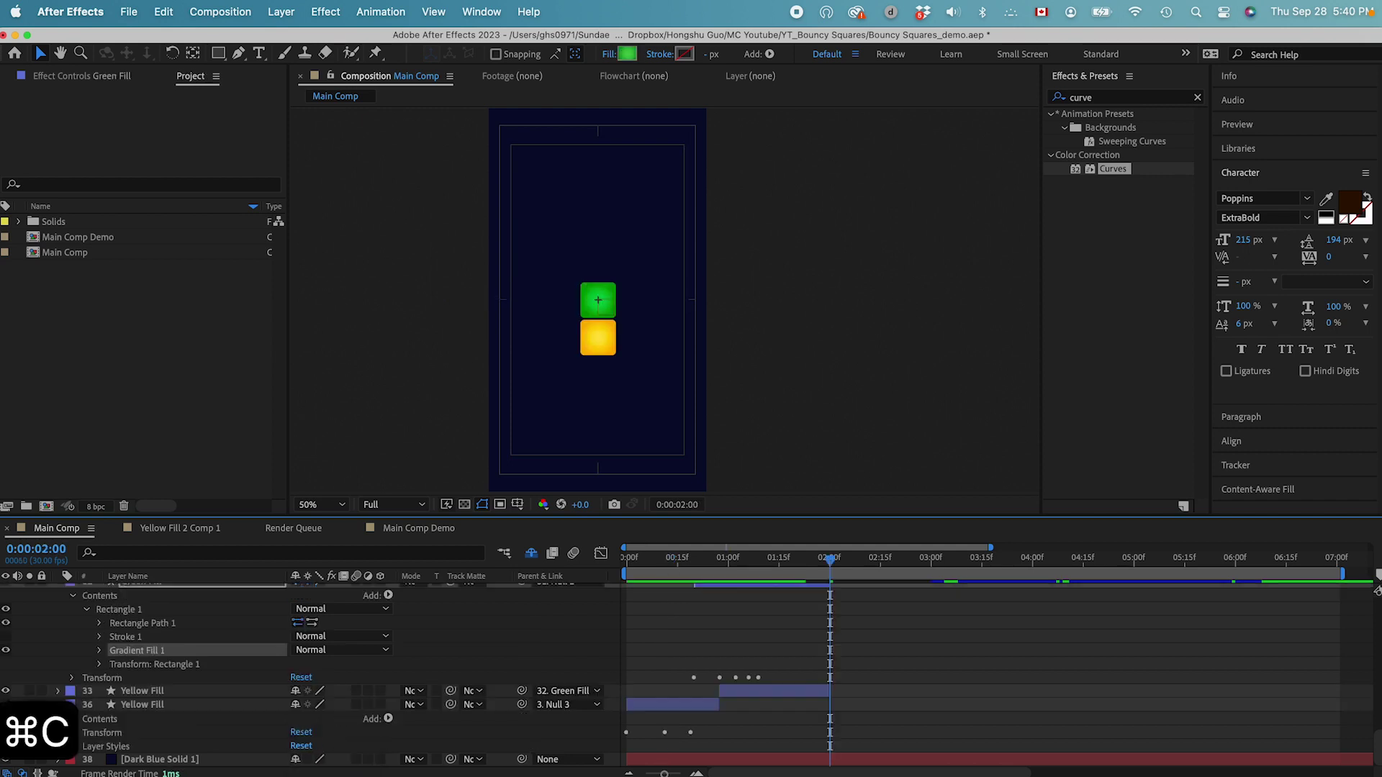
{"action": "key", "text": "super+c"}
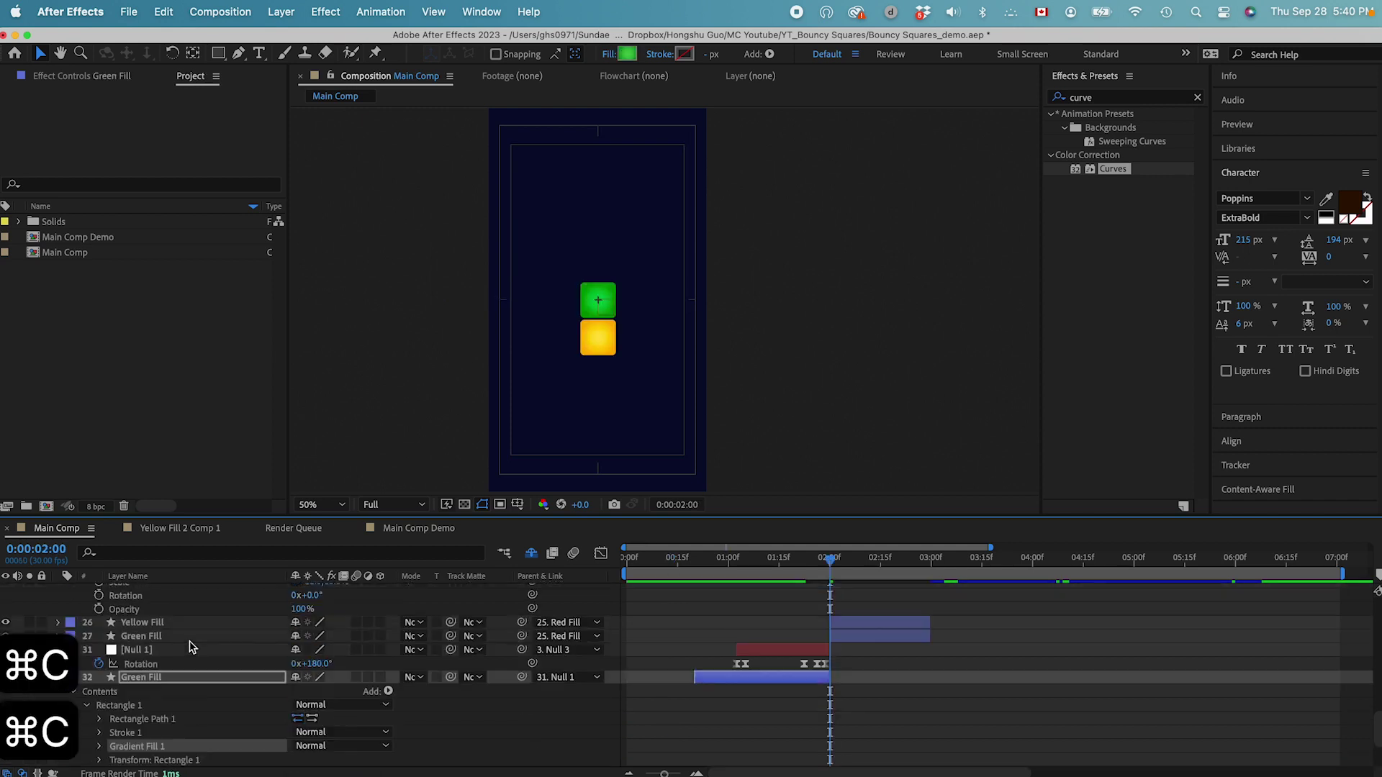
Step: Paste the gradient fill into Red Fill's Rectangle 1 and give its left stop a red colour
{"action": "left_click", "coordinate": [146, 607]}
{"action": "left_click", "coordinate": [134, 623]}
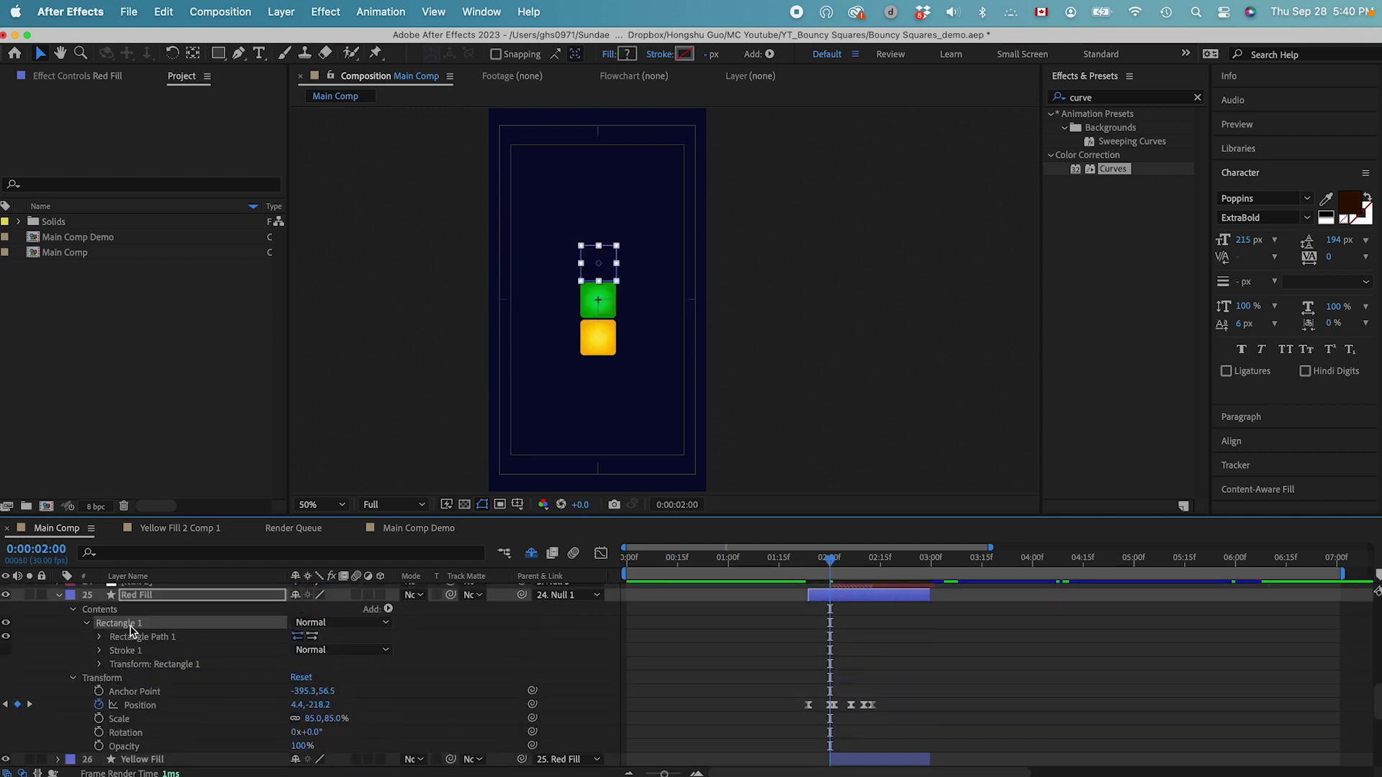
{"action": "key", "text": "super+v"}
{"action": "left_click", "coordinate": [319, 746]}
{"action": "key", "text": "super+v"}
{"action": "key", "text": "Return"}
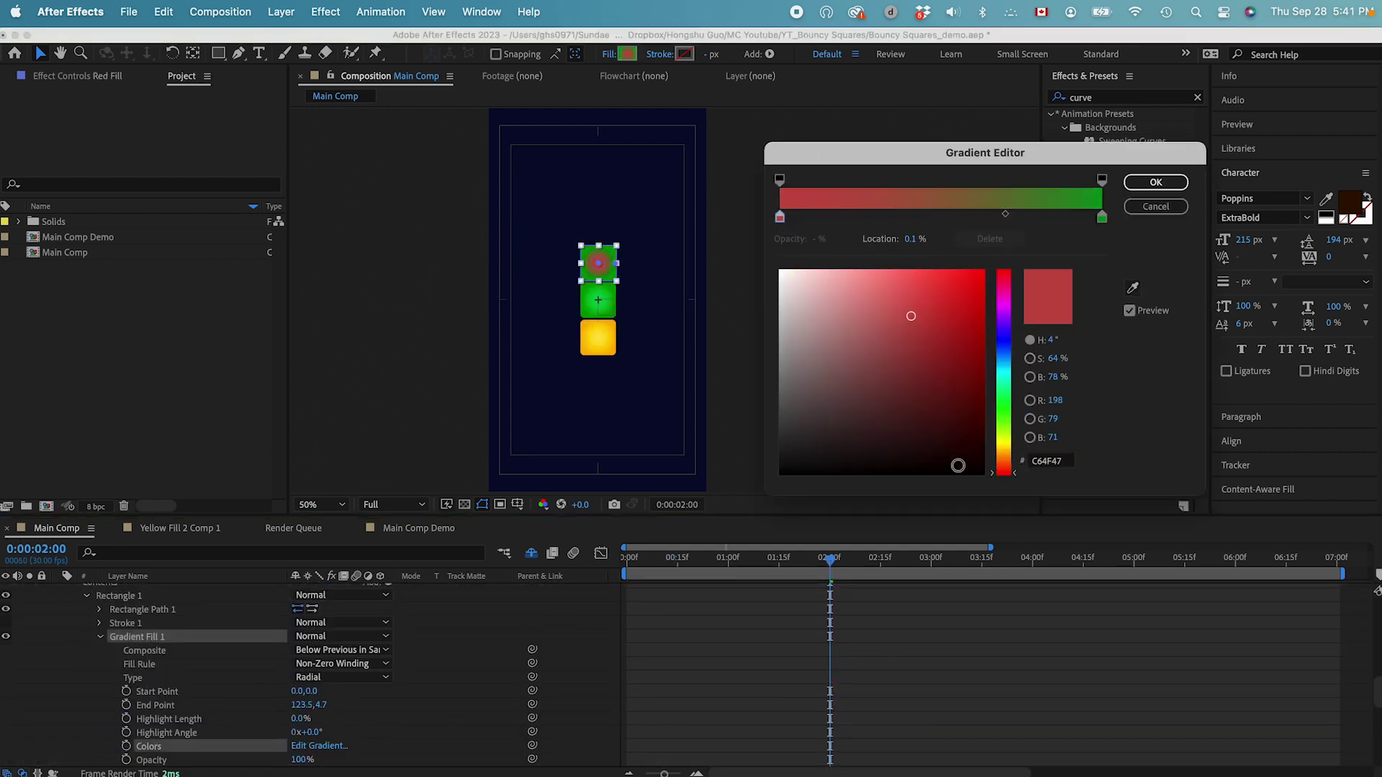
Step: Set the right stop to dark red 940303 and the left to bright red FF4437
{"action": "left_click", "coordinate": [1102, 217]}
{"action": "left_click_drag", "start_coordinate": [1015, 402], "coordinate": [1014, 479]}
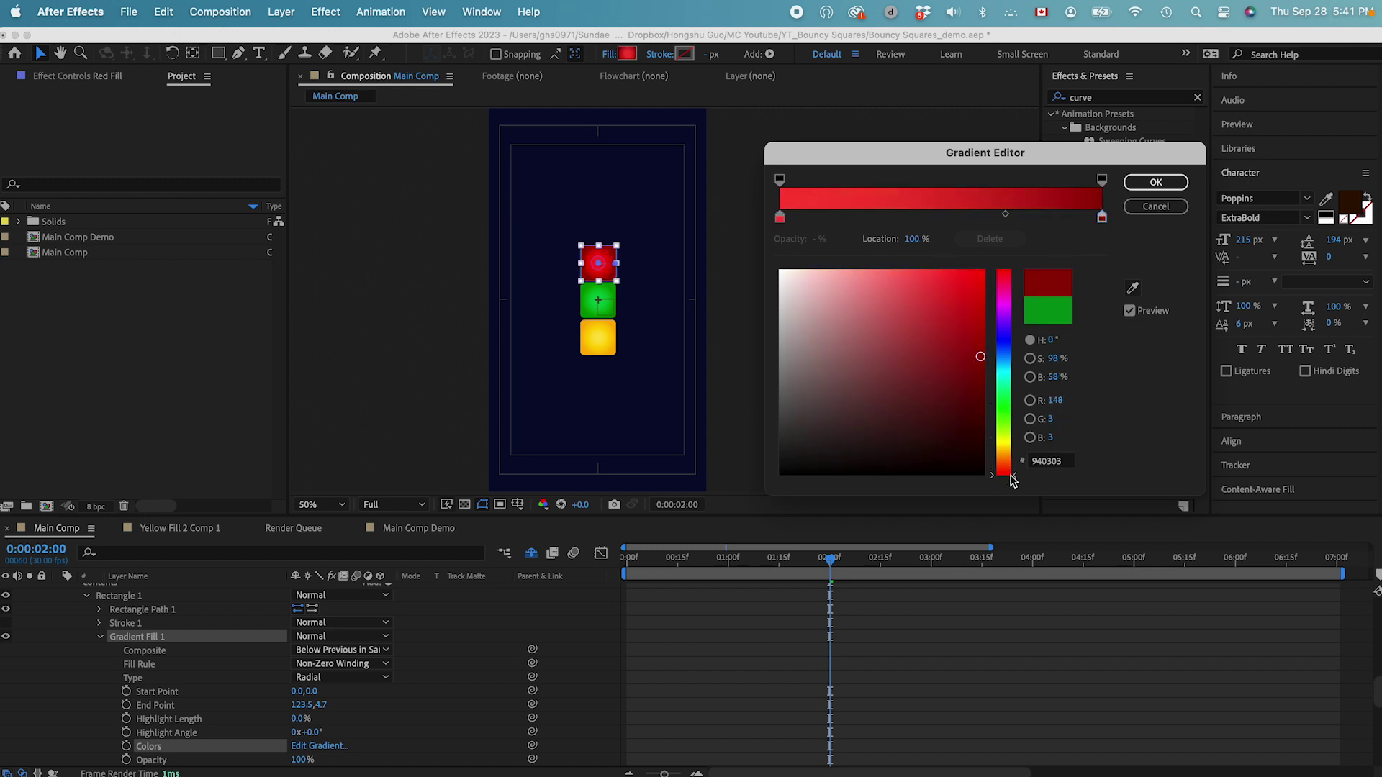
{"action": "left_click", "coordinate": [981, 324]}
{"action": "left_click", "coordinate": [779, 217]}
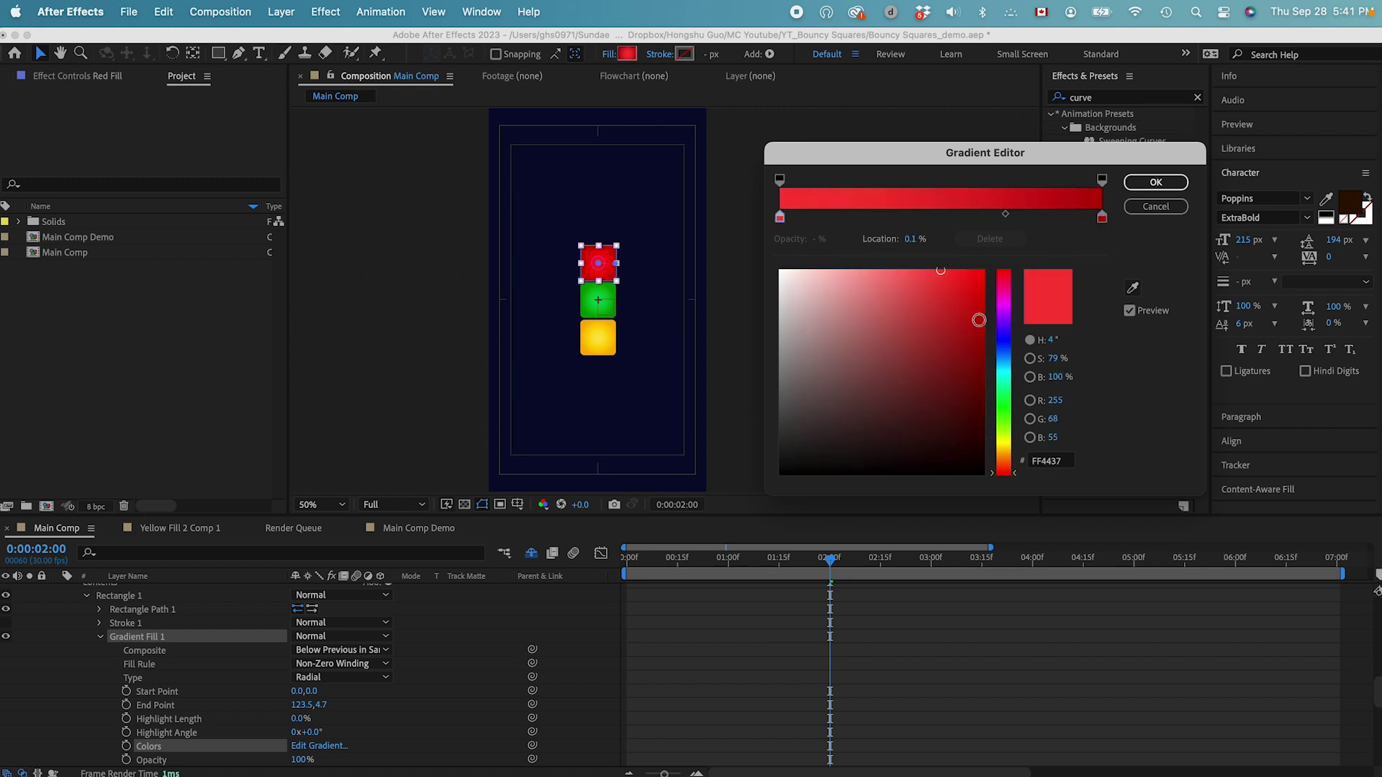
{"action": "left_click_drag", "start_coordinate": [965, 273], "coordinate": [943, 278]}
{"action": "left_click", "coordinate": [1143, 190]}
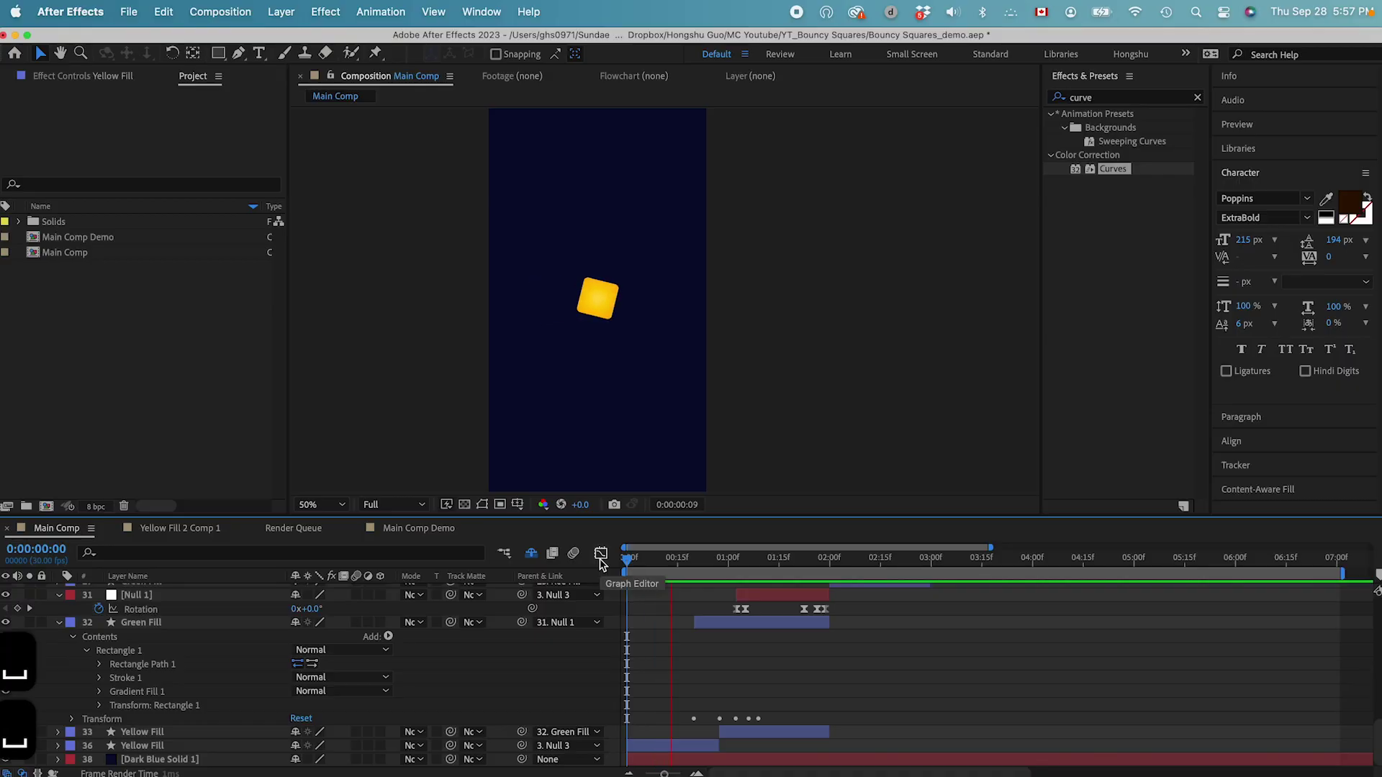
Step: Duplicate Yellow Fill at frame 7 as Yellow Outline and give it a Pink label
{"action": "key", "text": "apostrophe"}
{"action": "left_click", "coordinate": [651, 558]}
{"action": "left_click", "coordinate": [661, 747]}
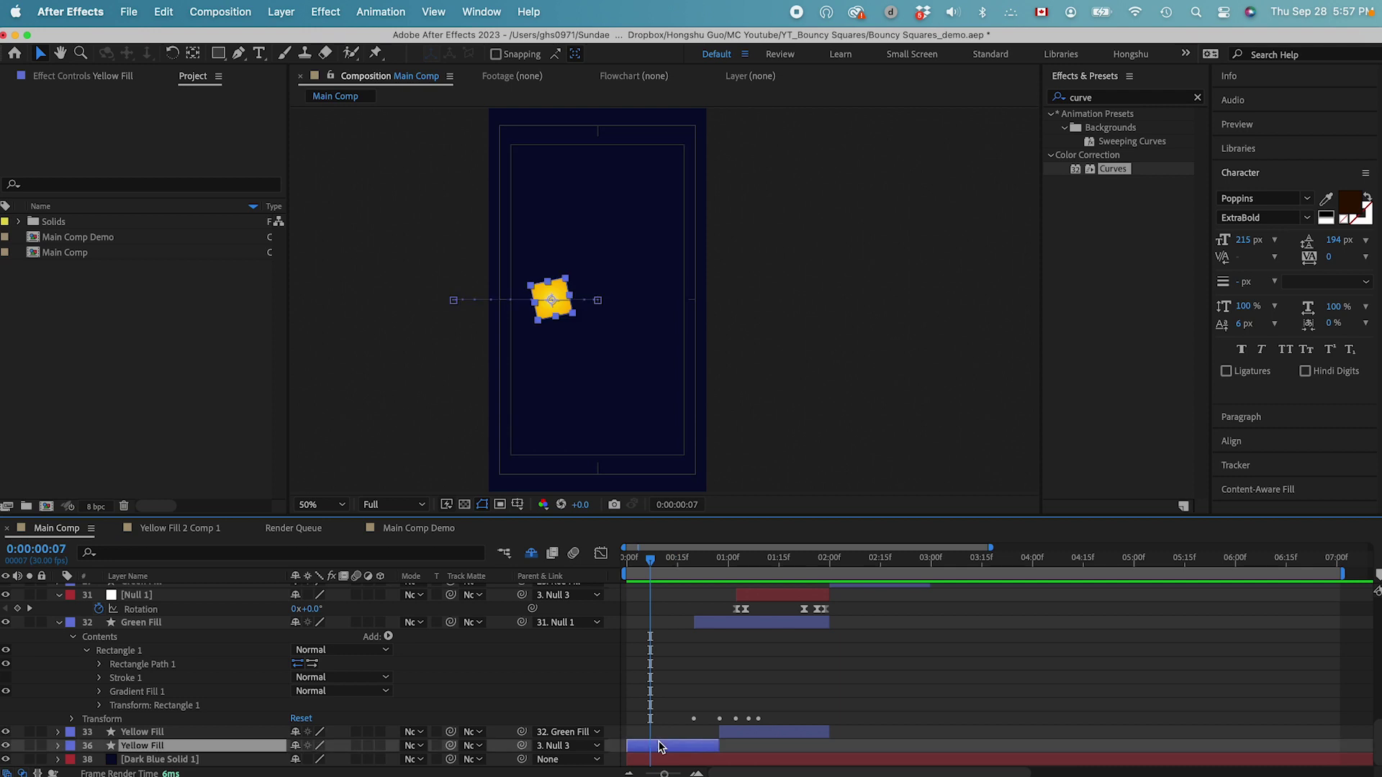
{"action": "key", "text": "super+d"}
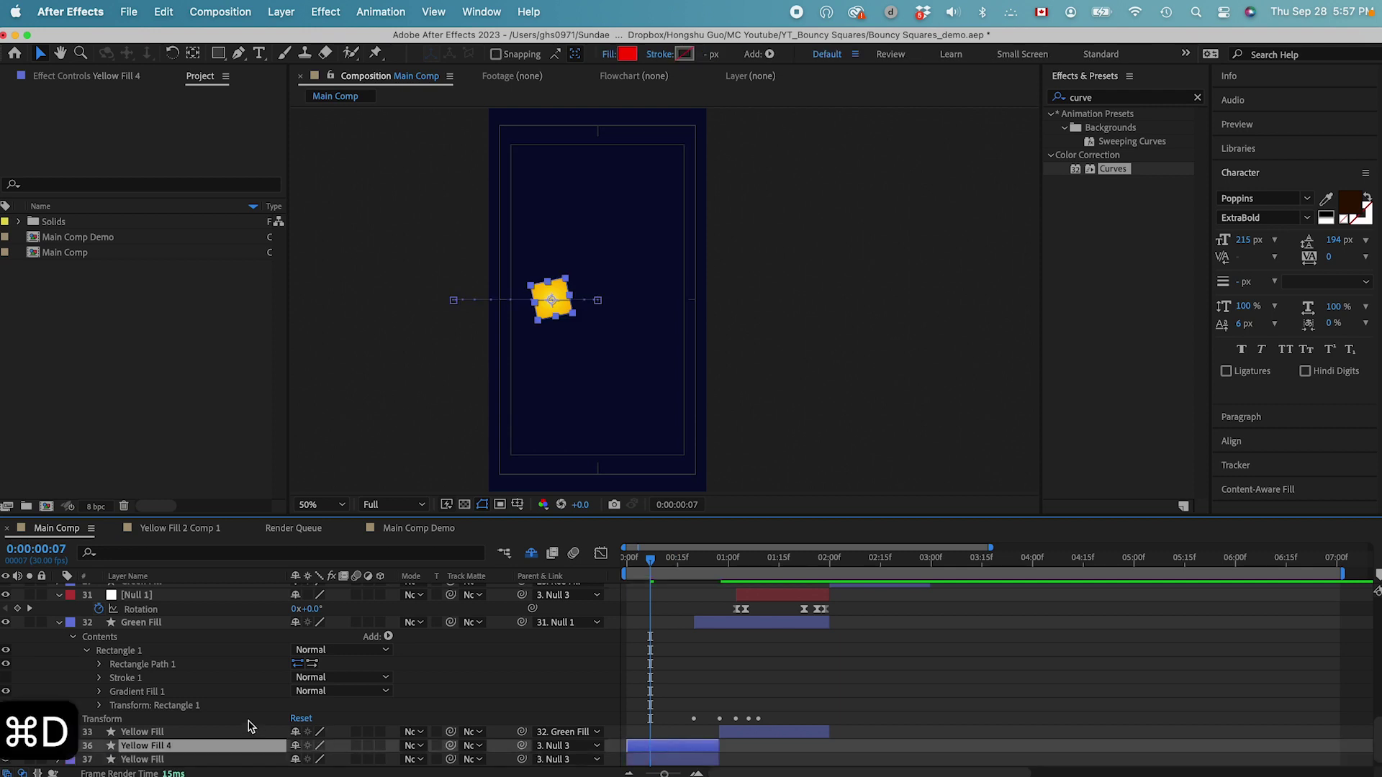
{"action": "left_click", "coordinate": [70, 732]}
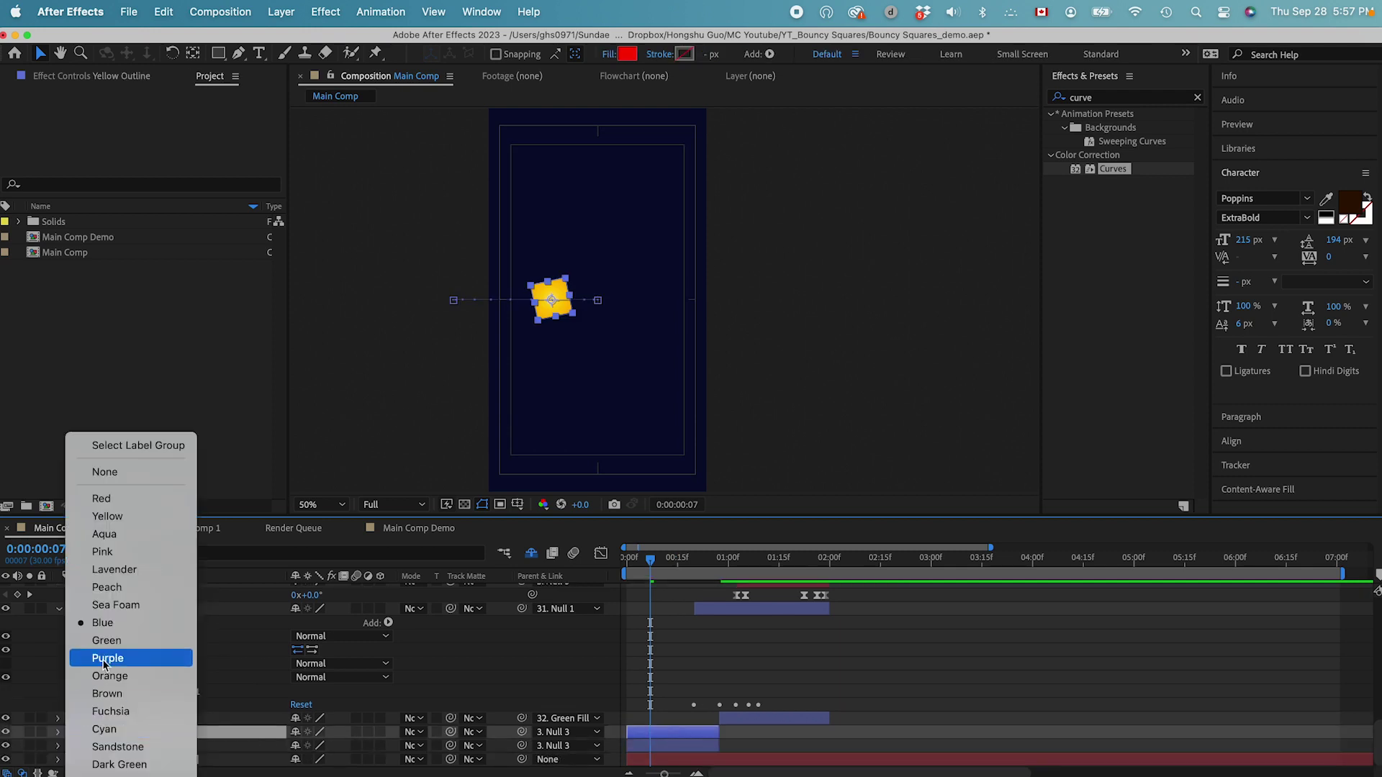
{"action": "left_click", "coordinate": [125, 551]}
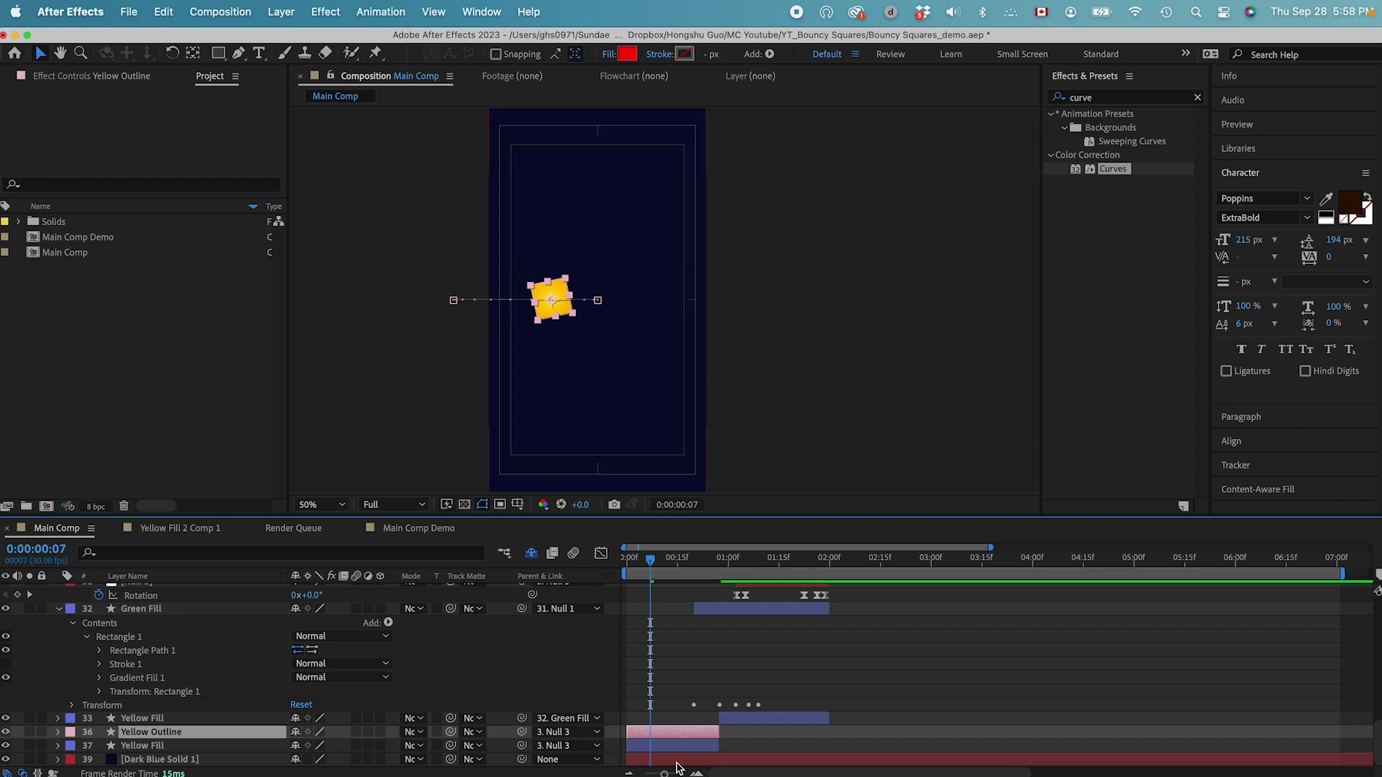
{"action": "left_click", "coordinate": [1113, 98]}
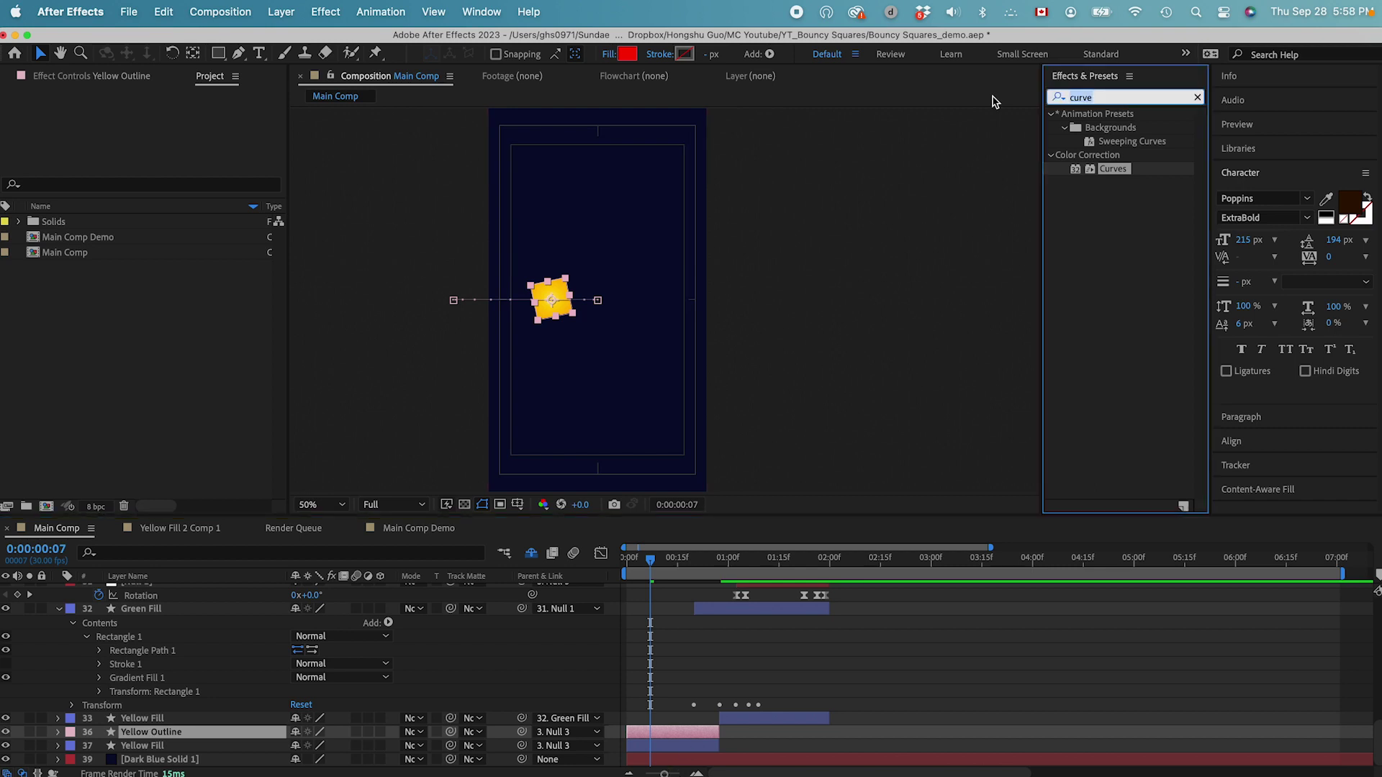
Step: Apply Echo to Yellow Outline with -0.002 s echo time and preview the trail
{"action": "type", "text": "echo"}
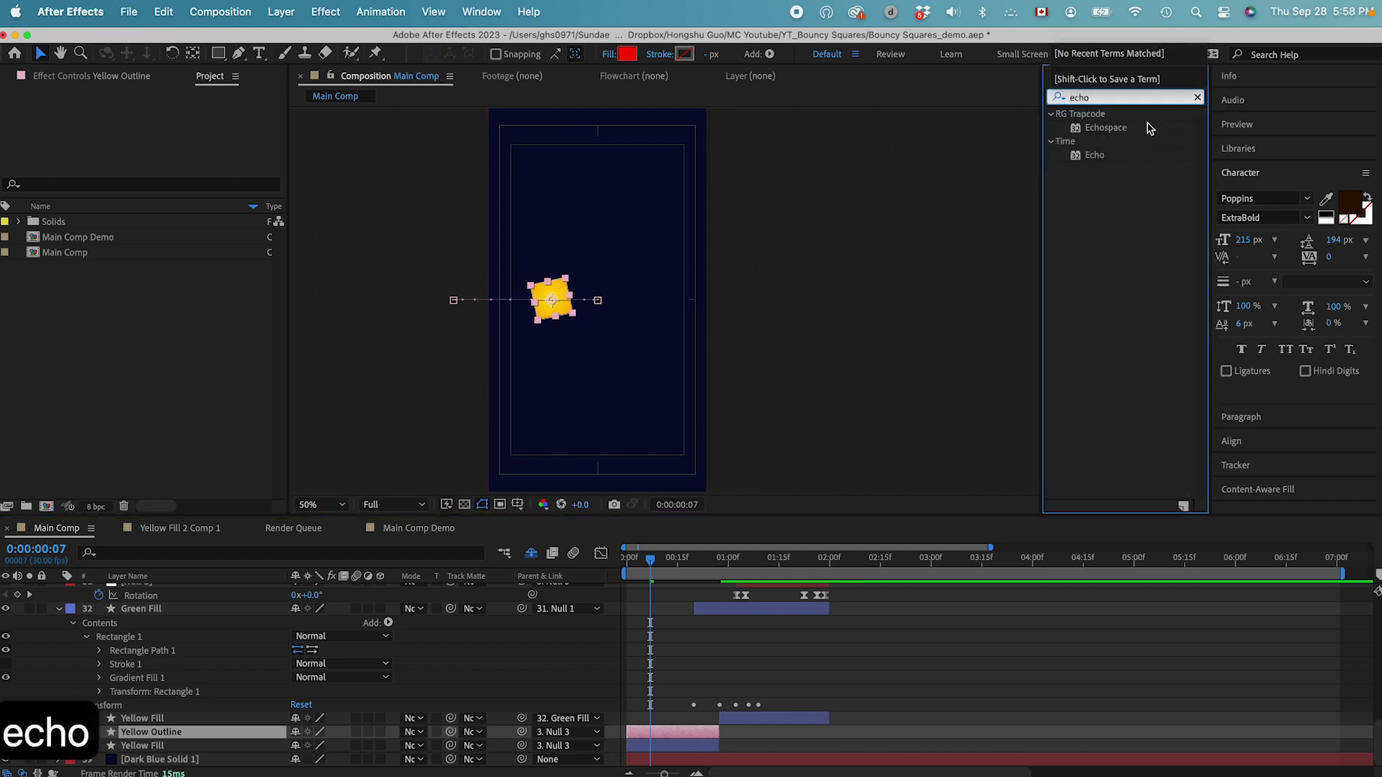
{"action": "double_click", "coordinate": [1094, 157]}
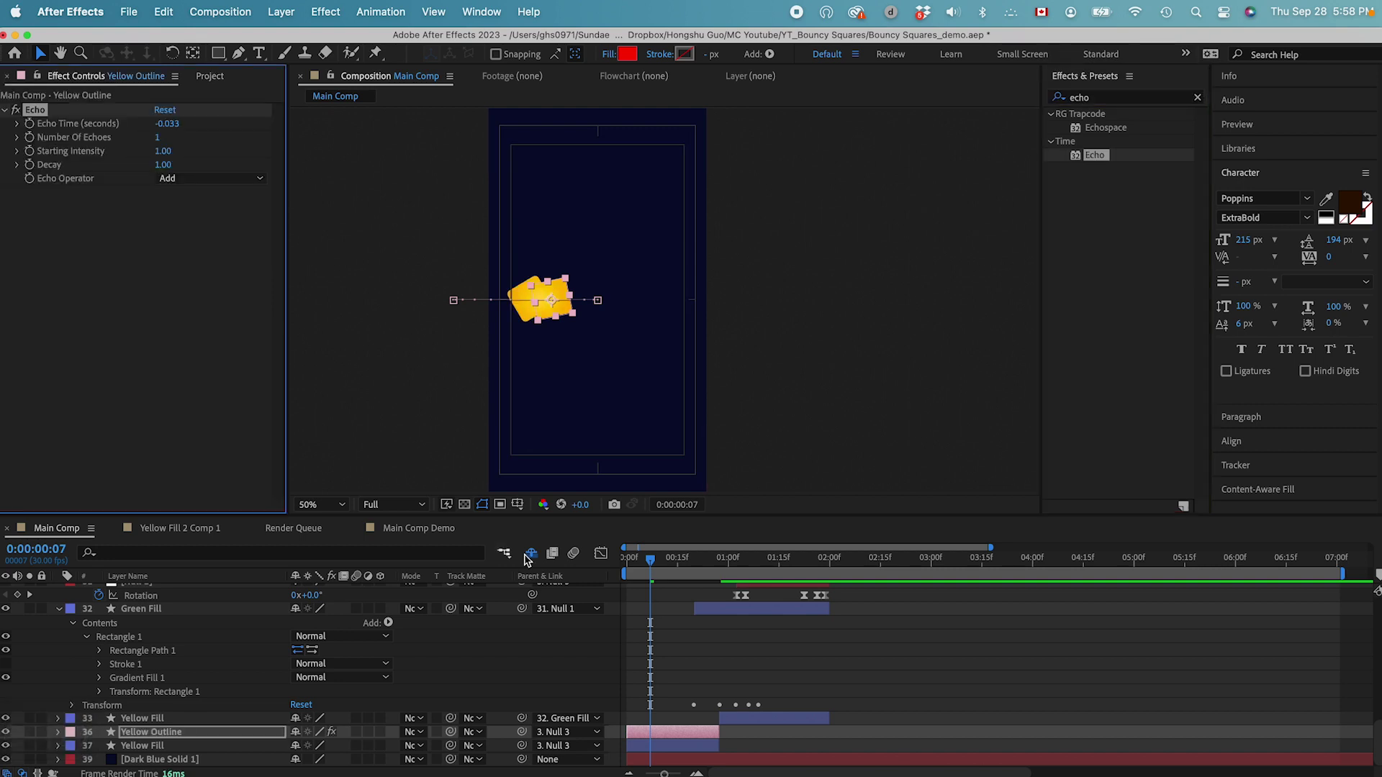
{"action": "left_click", "coordinate": [170, 126]}
{"action": "type", "text": "-0.002"}
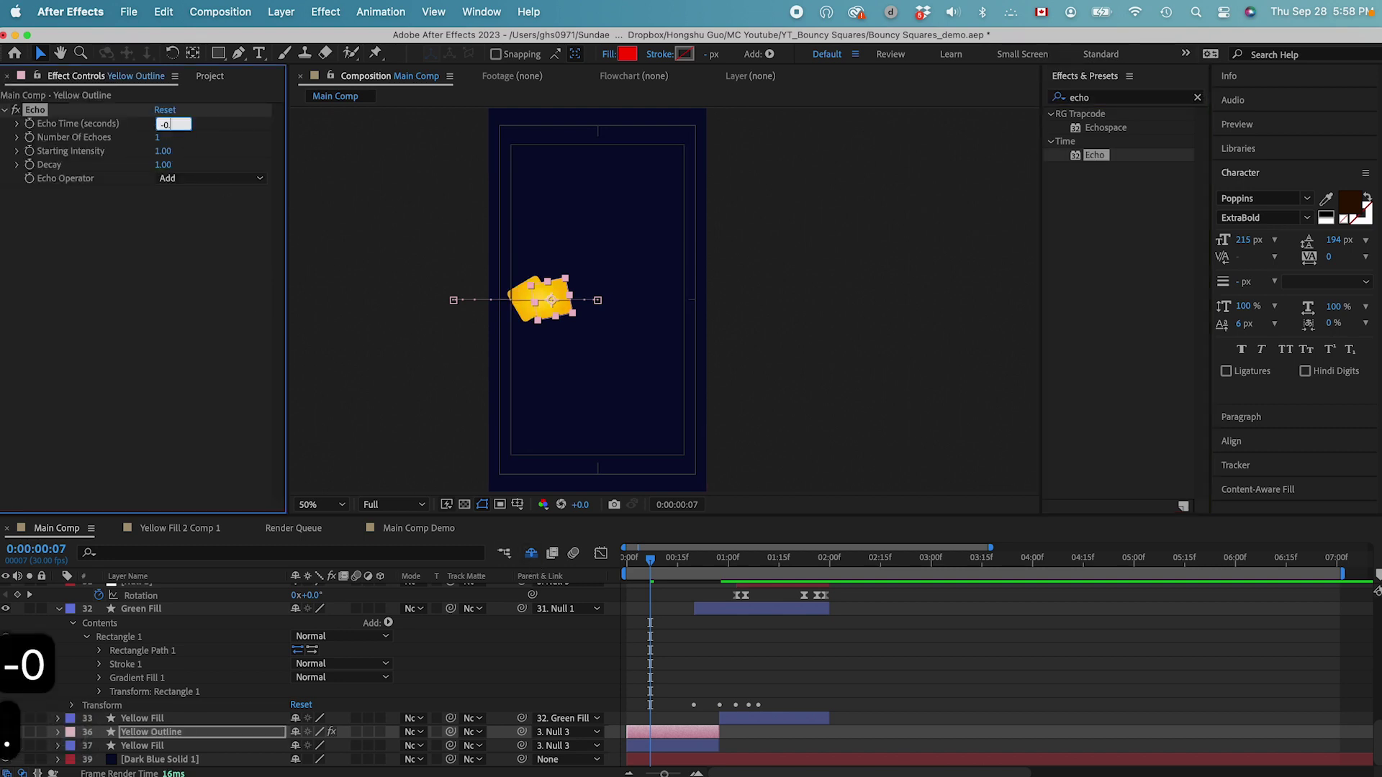
{"action": "left_click", "coordinate": [226, 253]}
{"action": "left_click_drag", "start_coordinate": [652, 568], "coordinate": [641, 566]}
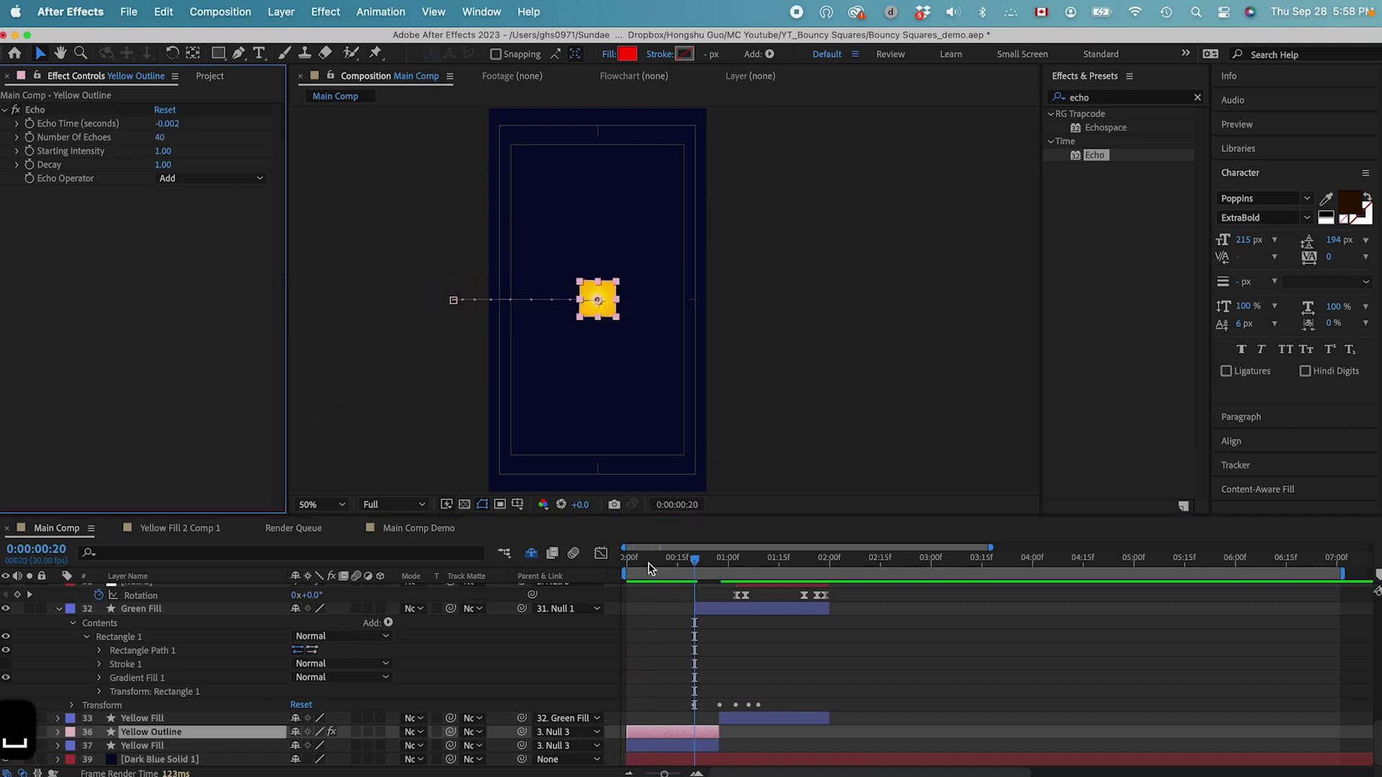
{"action": "key", "text": "space"}
{"action": "key", "text": "space"}
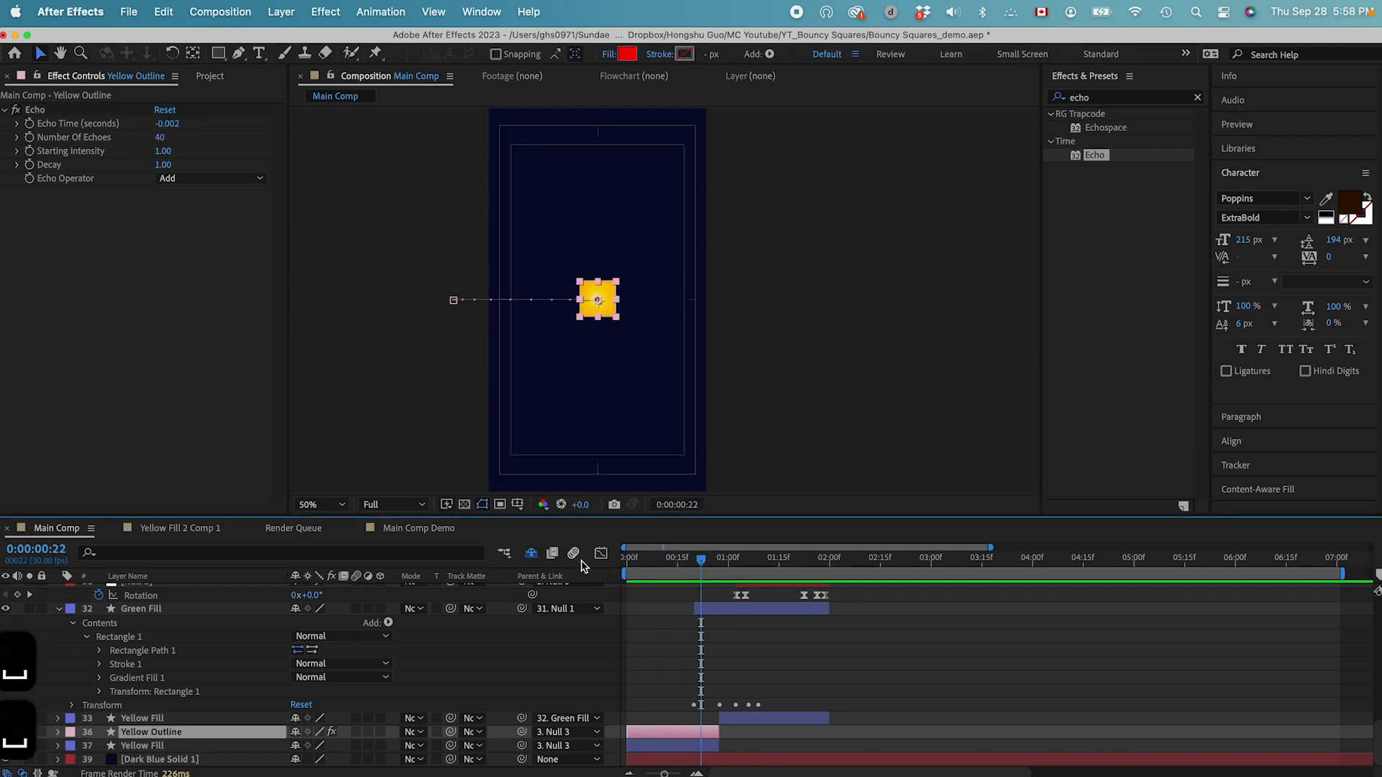
Step: Set the Echo's Number Of Echoes to 30 and replay the preview
{"action": "left_click", "coordinate": [164, 140]}
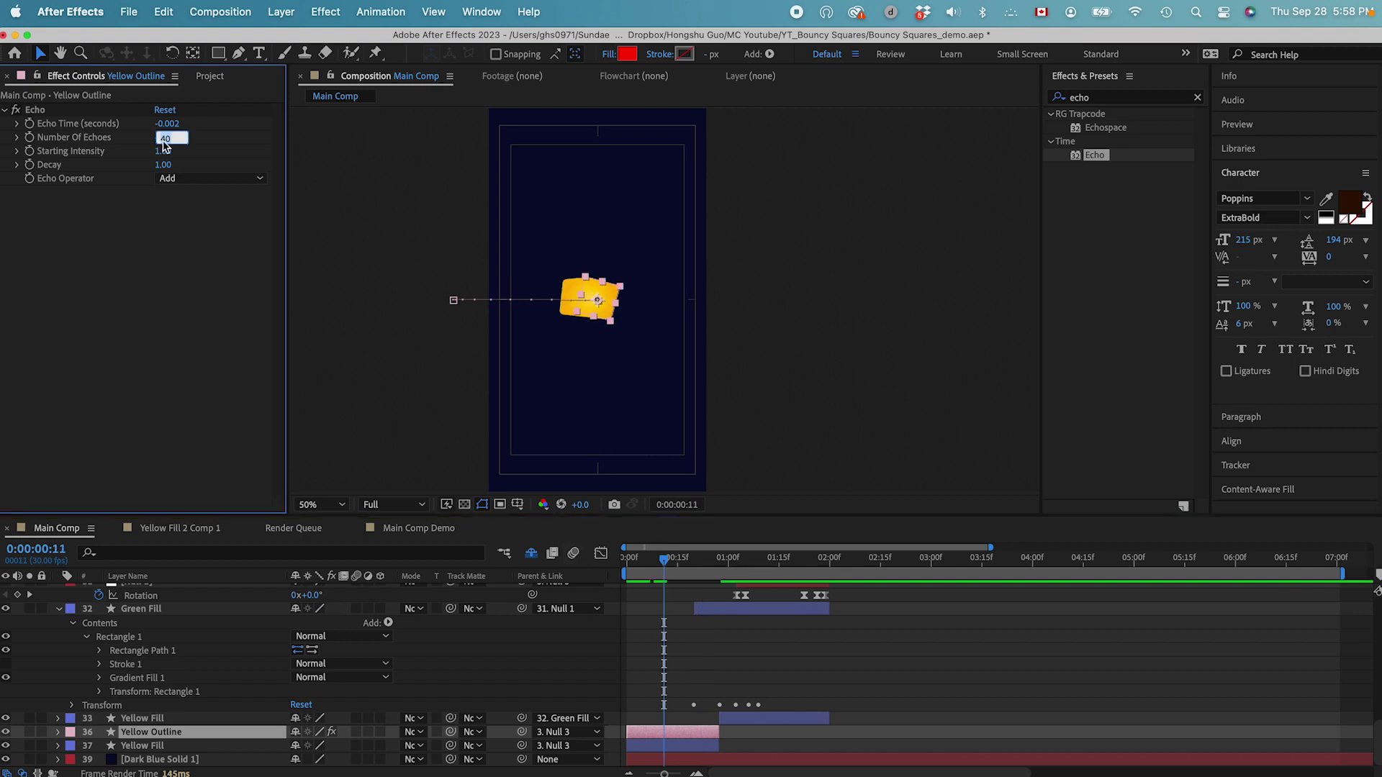
{"action": "type", "text": "10"}
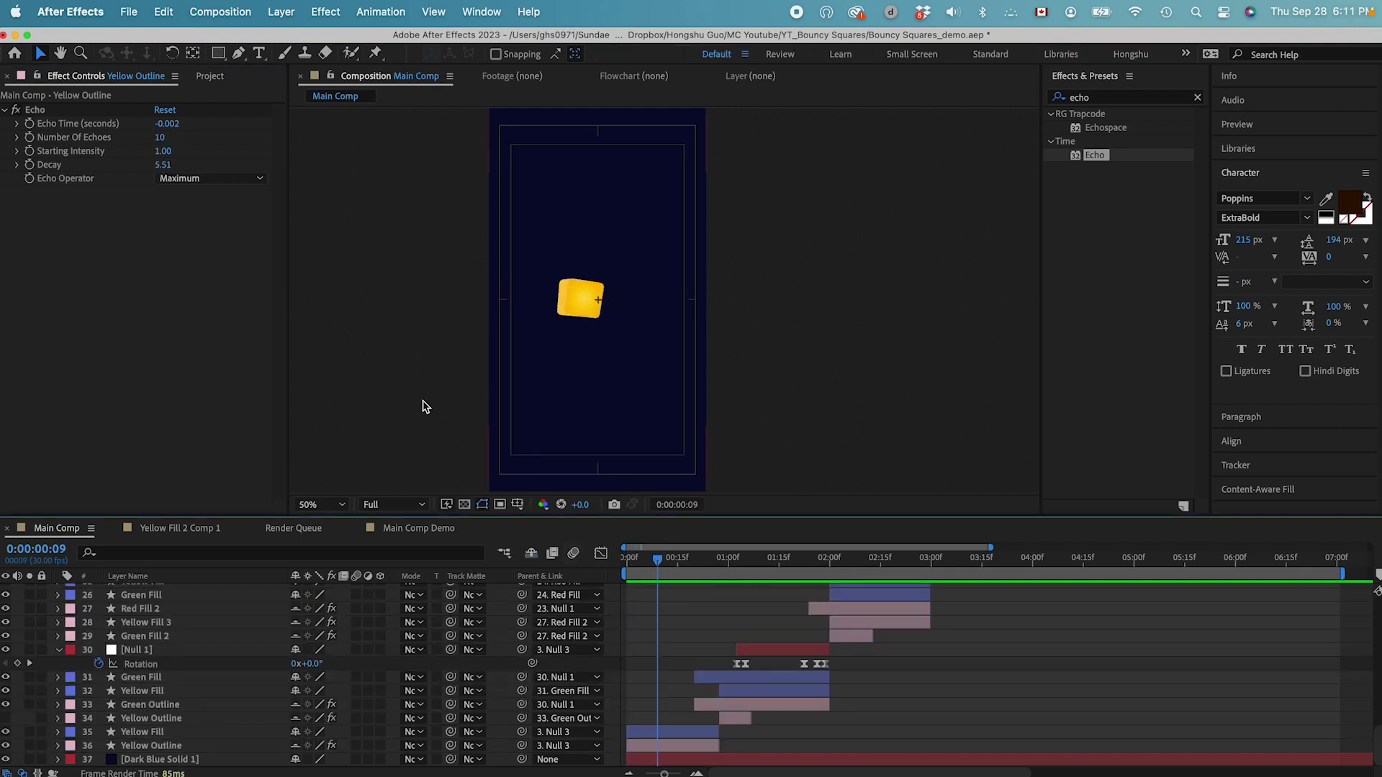
{"action": "left_click", "coordinate": [161, 139]}
{"action": "type", "text": "30"}
{"action": "key", "text": "Return"}
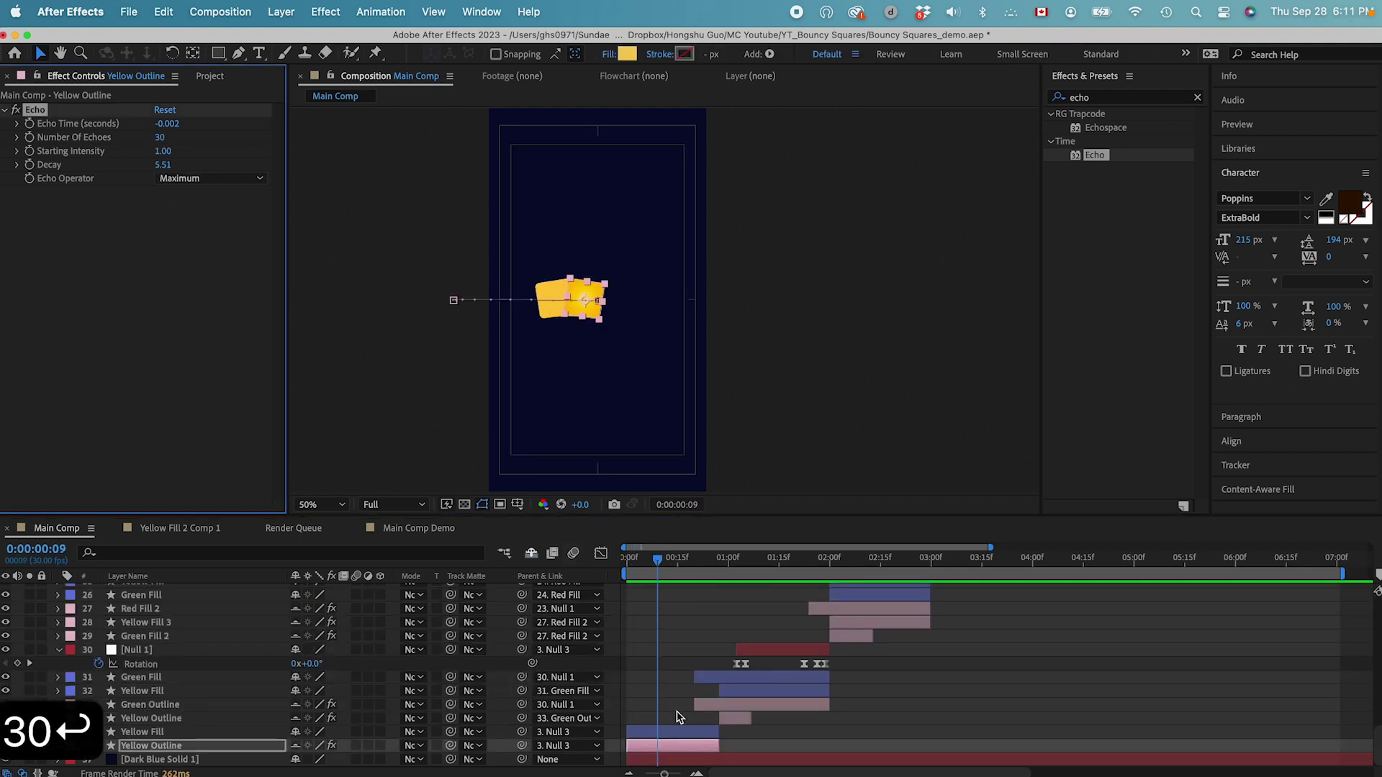
{"action": "key", "text": "space"}
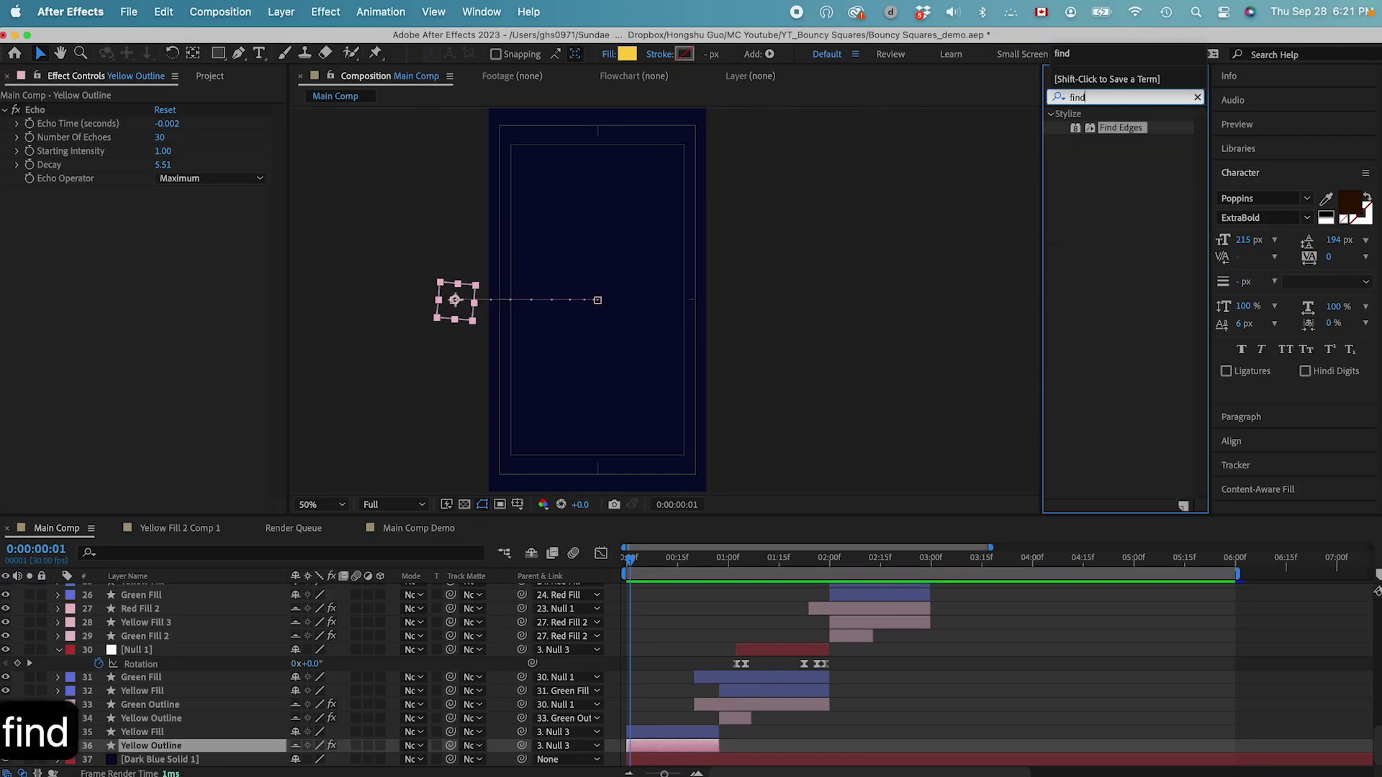
Step: Apply an inverted Find Edges effect to Yellow Outline and check it at frame 9
{"action": "double_click", "coordinate": [1120, 129]}
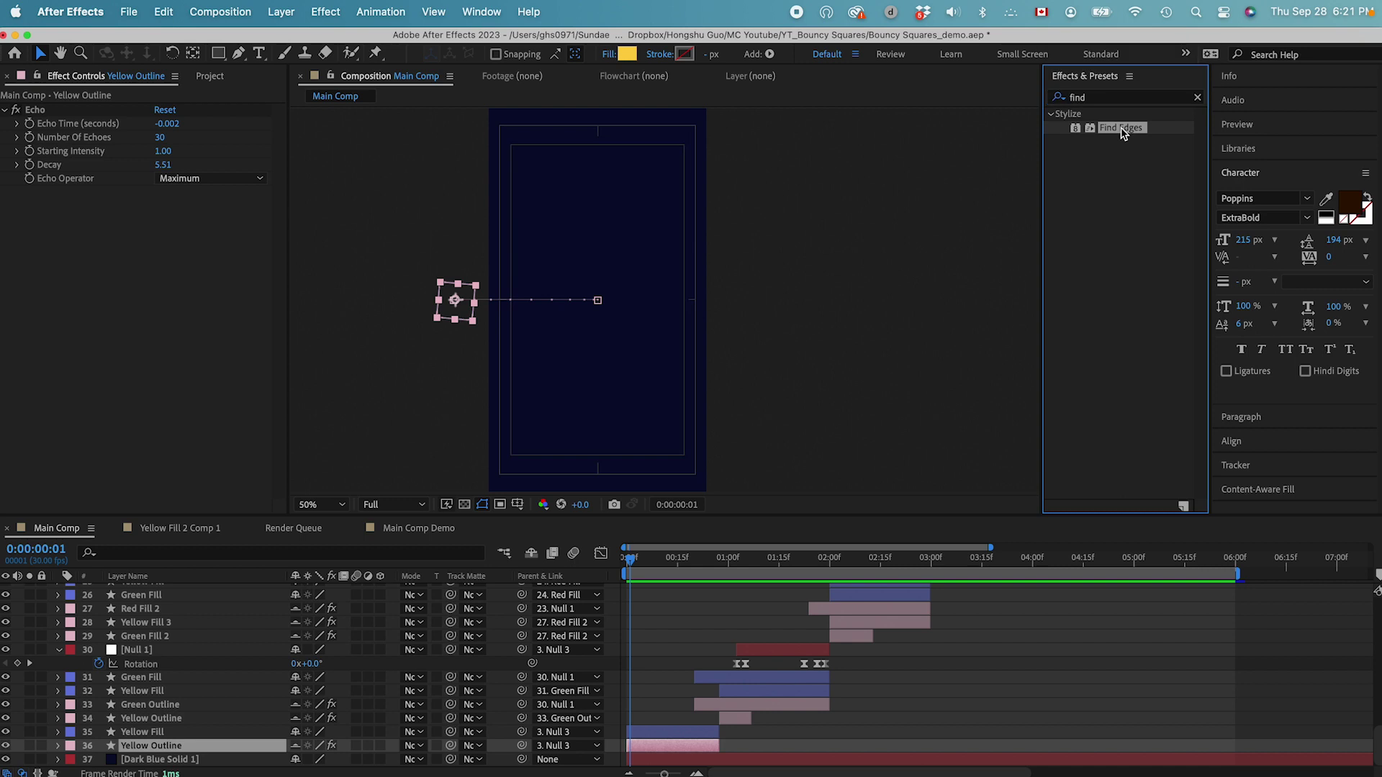
{"action": "left_click_drag", "start_coordinate": [646, 565], "coordinate": [657, 563]}
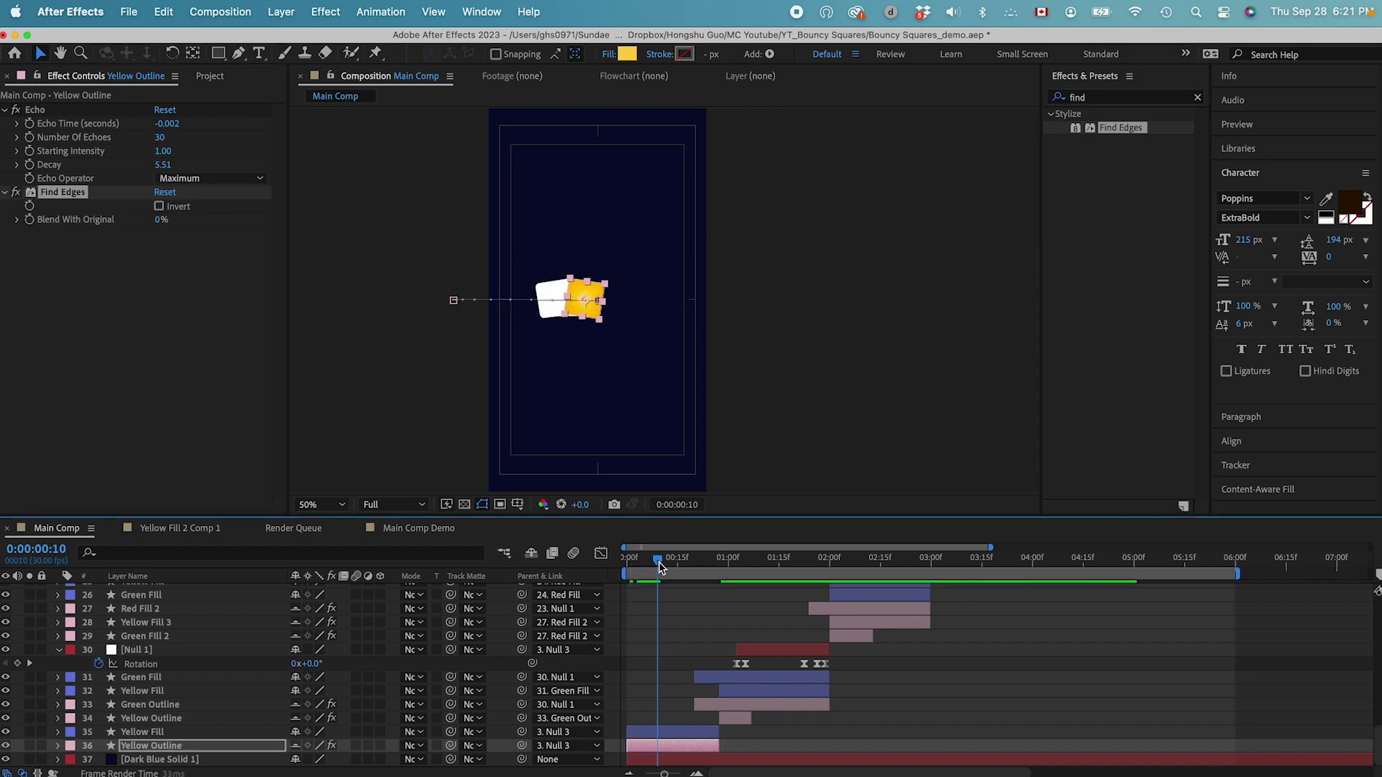
{"action": "left_click", "coordinate": [159, 207]}
Step: Add an inside Stroke layer style of size 3 to Yellow Outline and preview the animation
{"action": "left_click", "coordinate": [151, 745]}
{"action": "left_click", "coordinate": [58, 745]}
{"action": "right_click", "coordinate": [154, 636]}
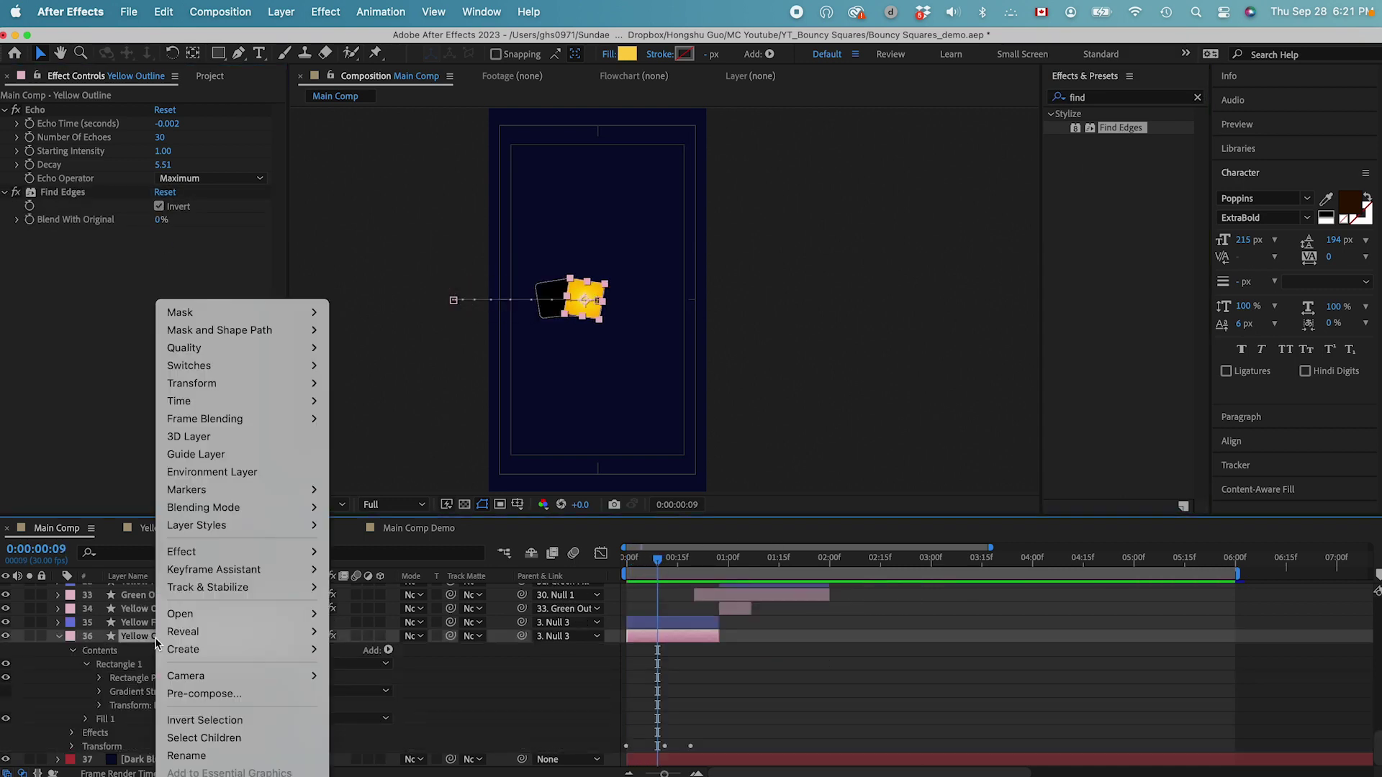
{"action": "mouse_move", "coordinate": [237, 525]}
{"action": "left_click", "coordinate": [369, 730]}
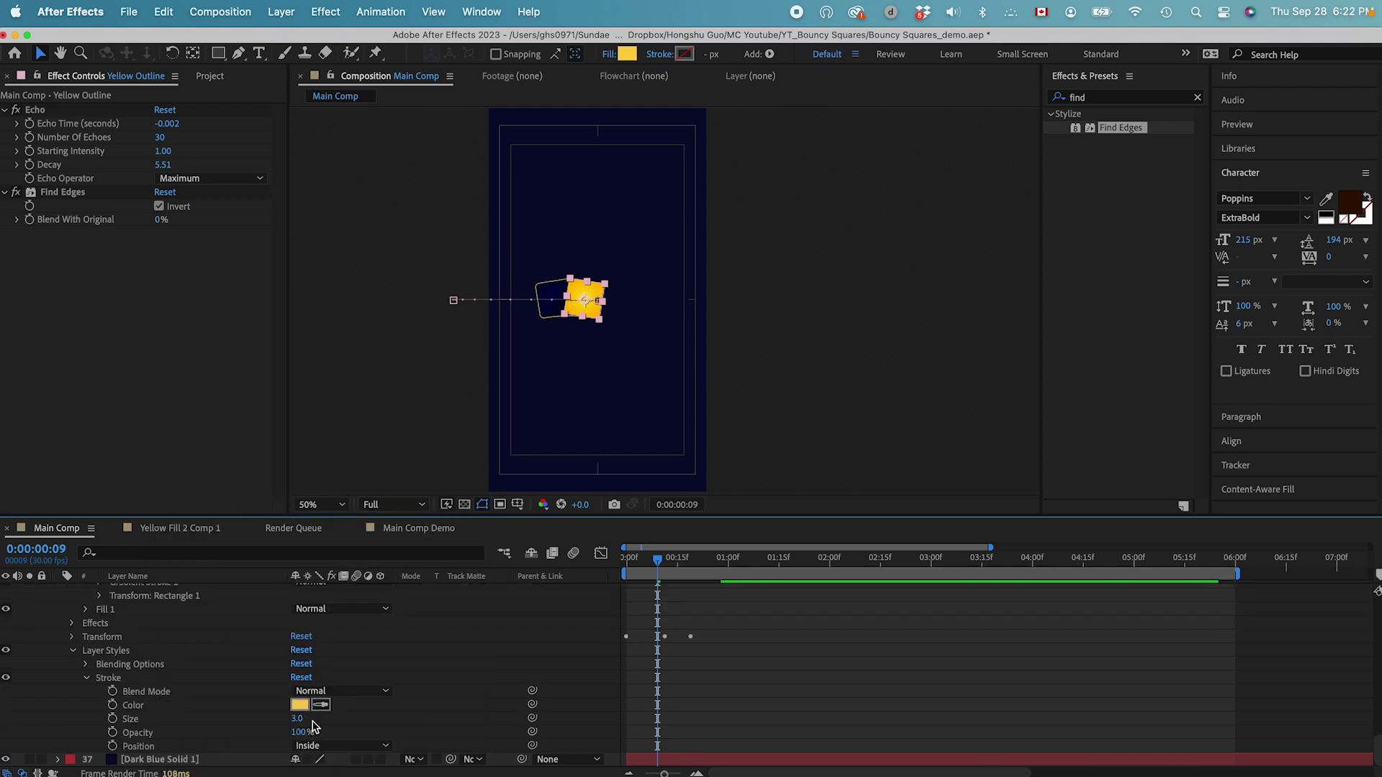
{"action": "key", "text": "space"}
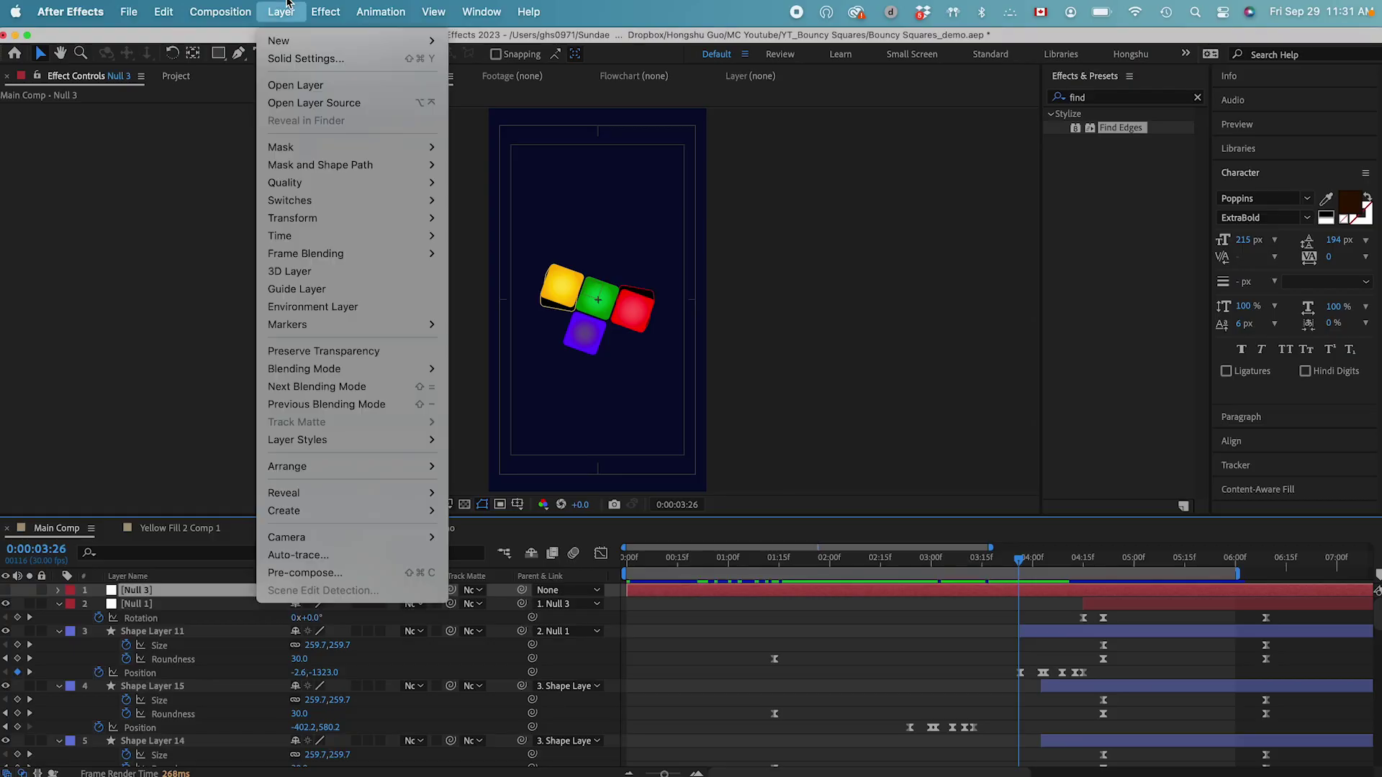
Step: Create a new adjustment layer and apply Deep Glow to it
{"action": "mouse_move", "coordinate": [301, 37]}
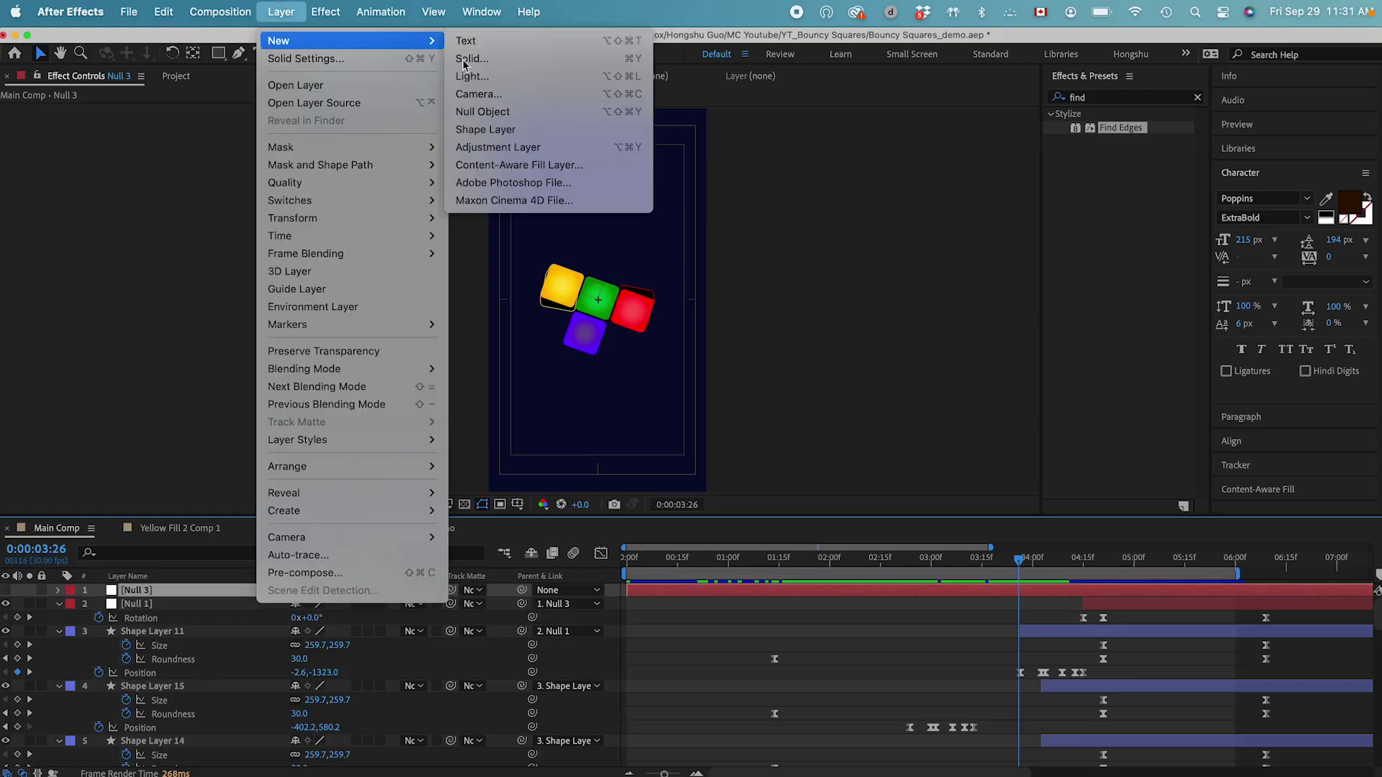
{"action": "left_click", "coordinate": [554, 157]}
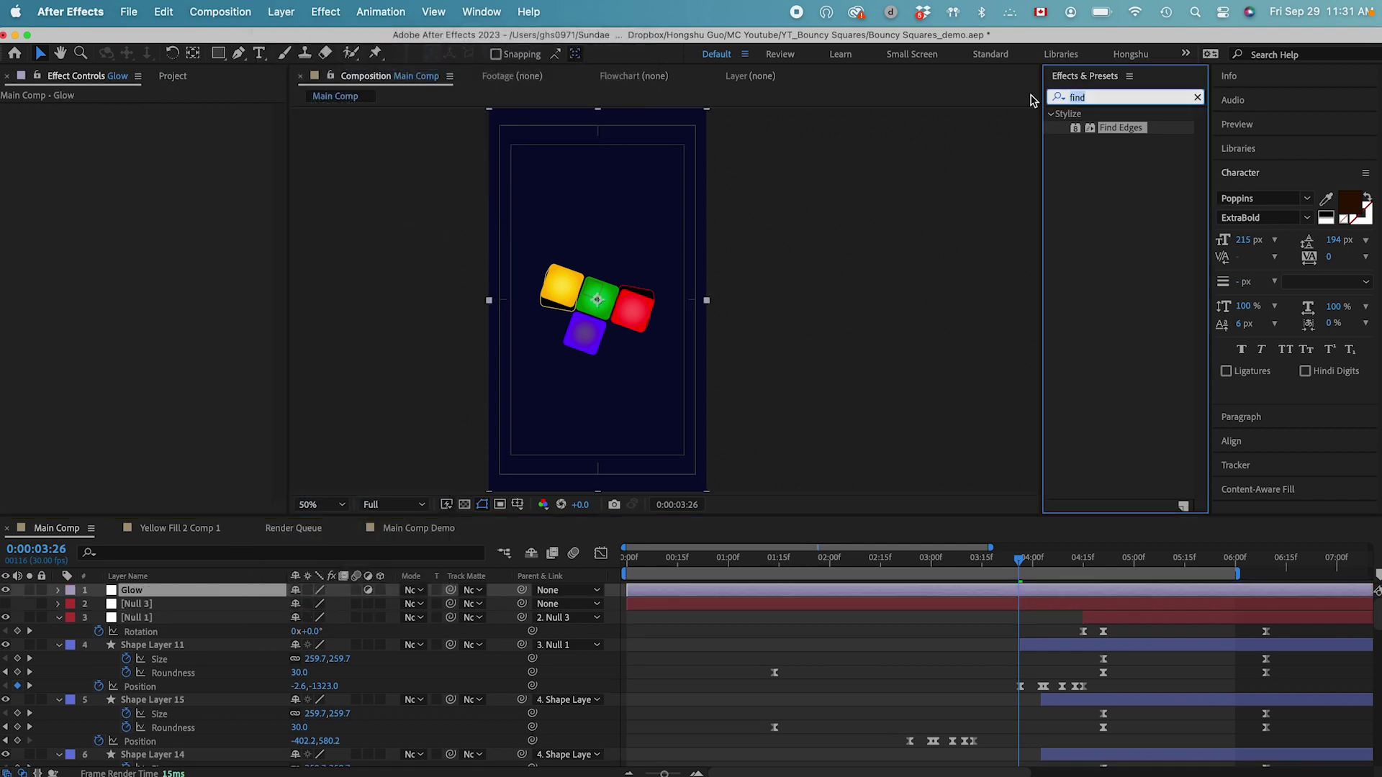
{"action": "type", "text": "deep"}
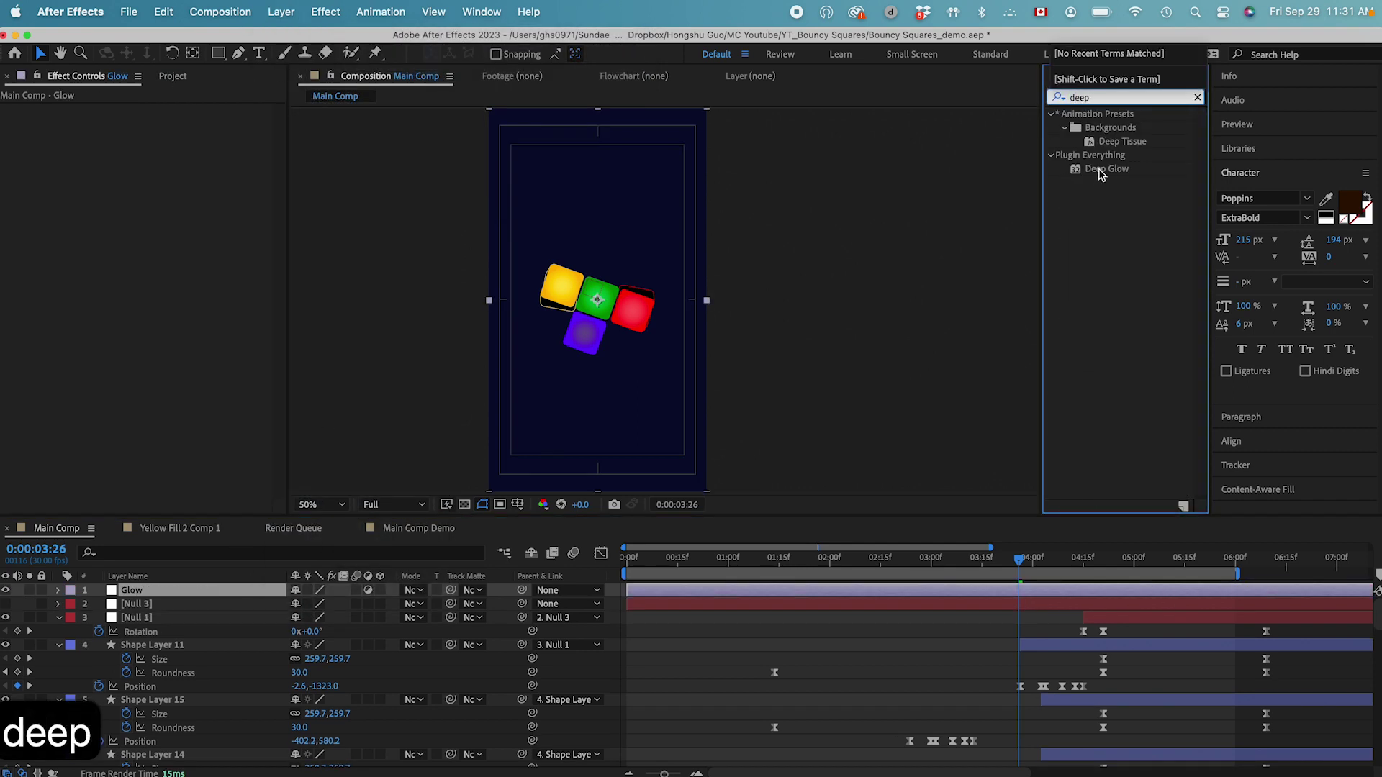
{"action": "double_click", "coordinate": [1099, 171]}
Step: Set Deep Glow Threshold and Threshold Smooth to 50, Radius 400, Exposure 0.75, then preview
{"action": "type", "text": "50"}
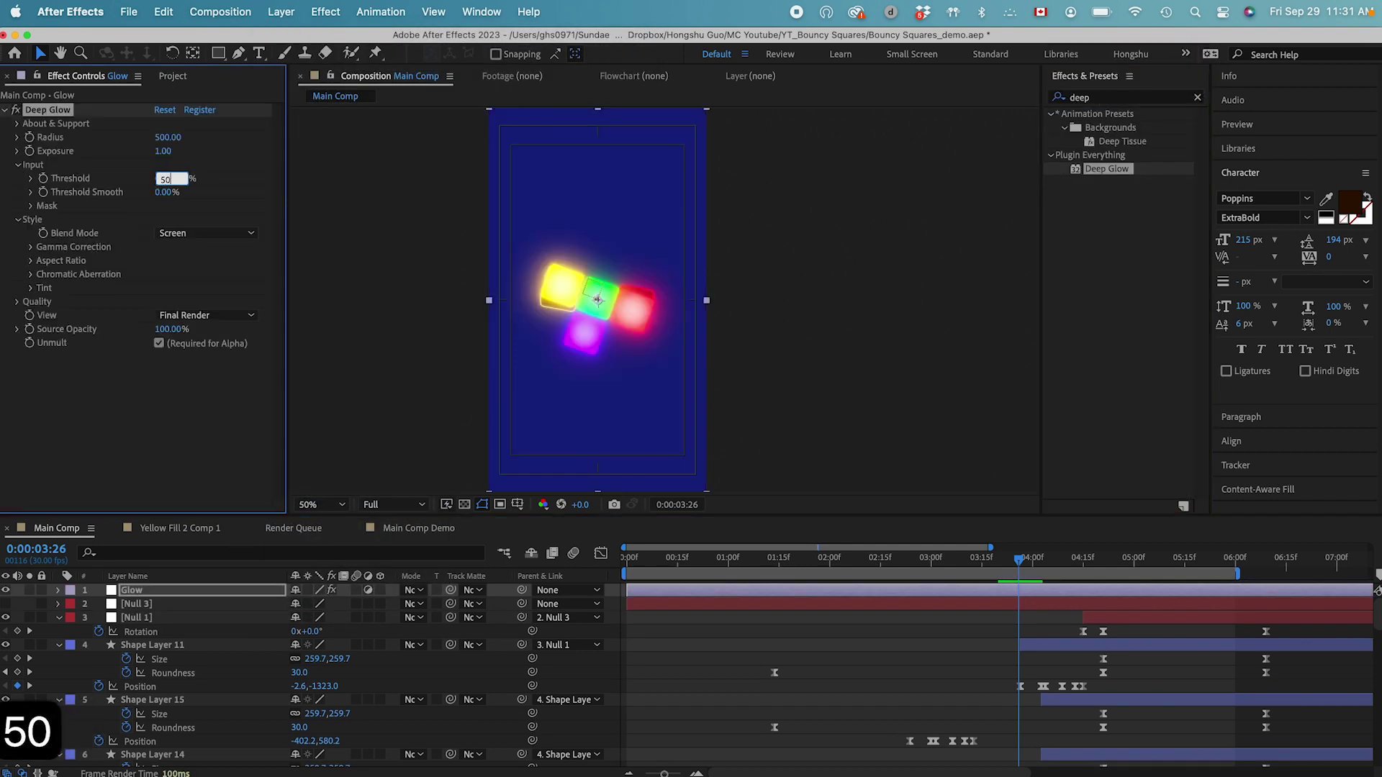
{"action": "key", "text": "Tab"}
{"action": "type", "text": "50"}
{"action": "key", "text": "Tab"}
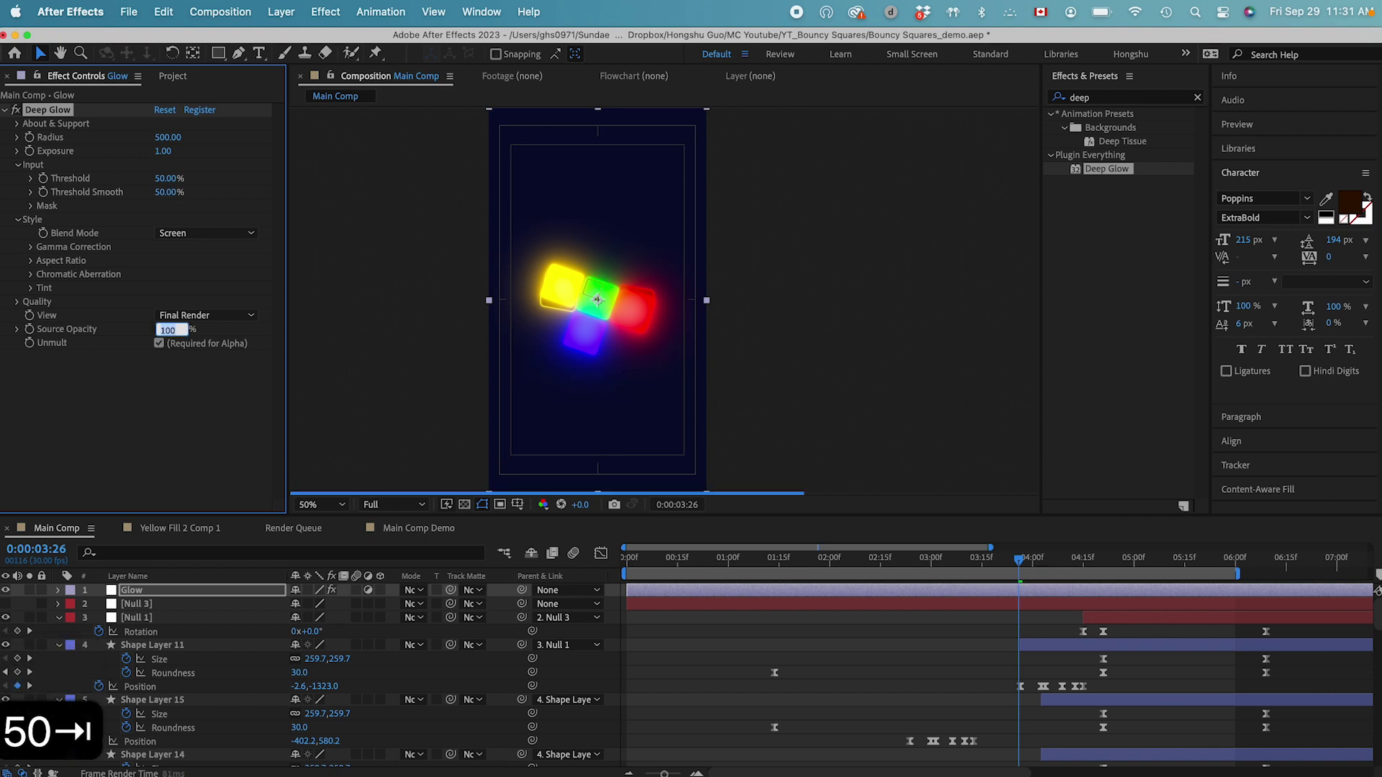
{"action": "type", "text": "400"}
{"action": "key", "text": "Return"}
{"action": "left_click", "coordinate": [167, 152]}
{"action": "type", "text": ".5"}
{"action": "key", "text": "Return"}
{"action": "key", "text": "space"}
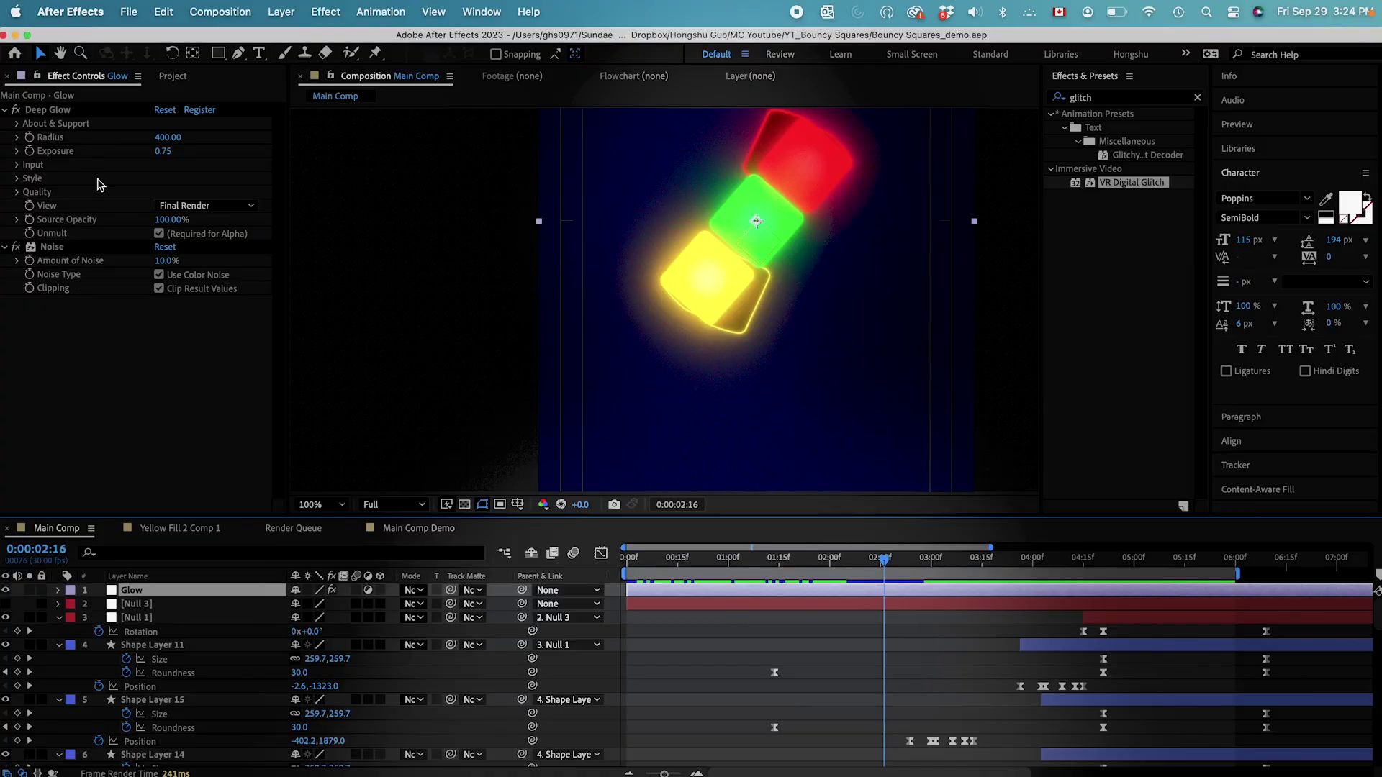
Step: Enable Chromatic Aberration in Deep Glow's Style settings
{"action": "left_click", "coordinate": [16, 178]}
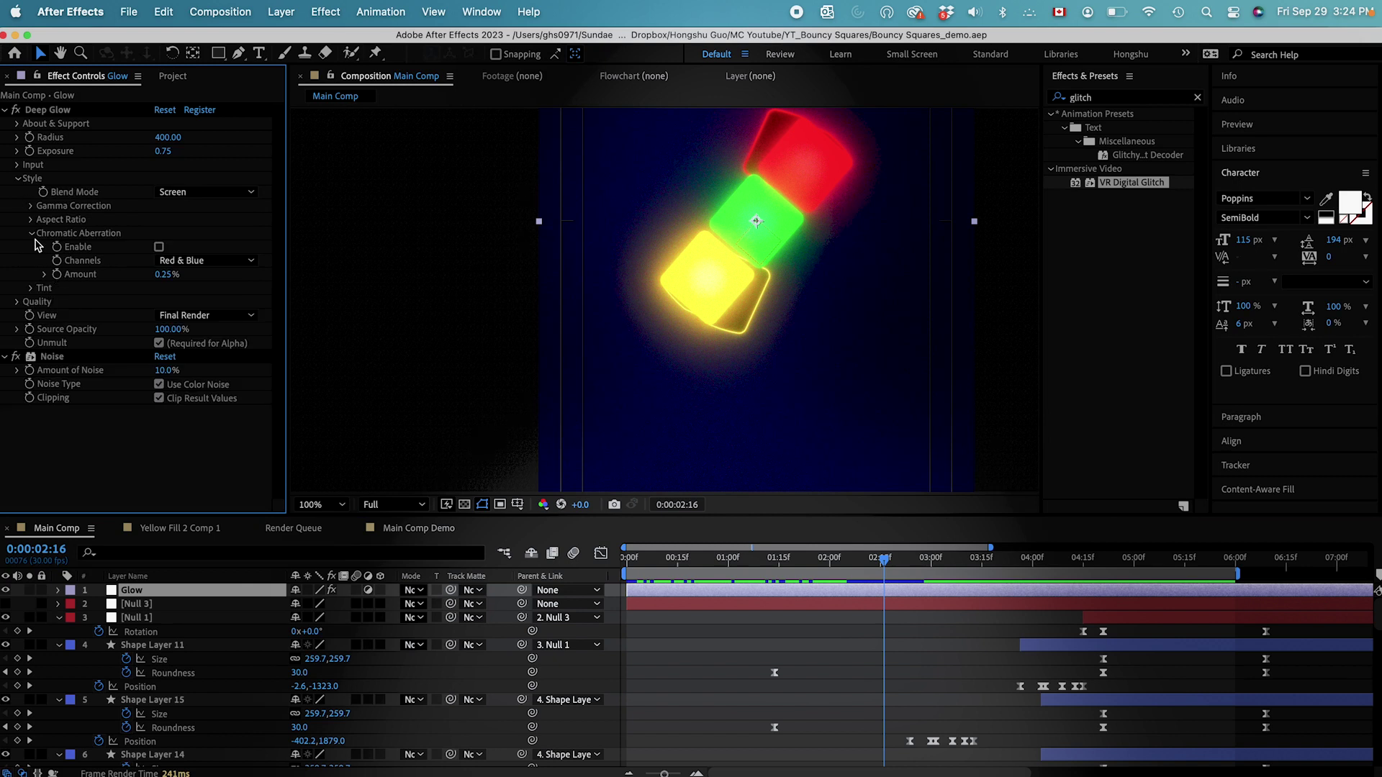
{"action": "left_click", "coordinate": [159, 247]}
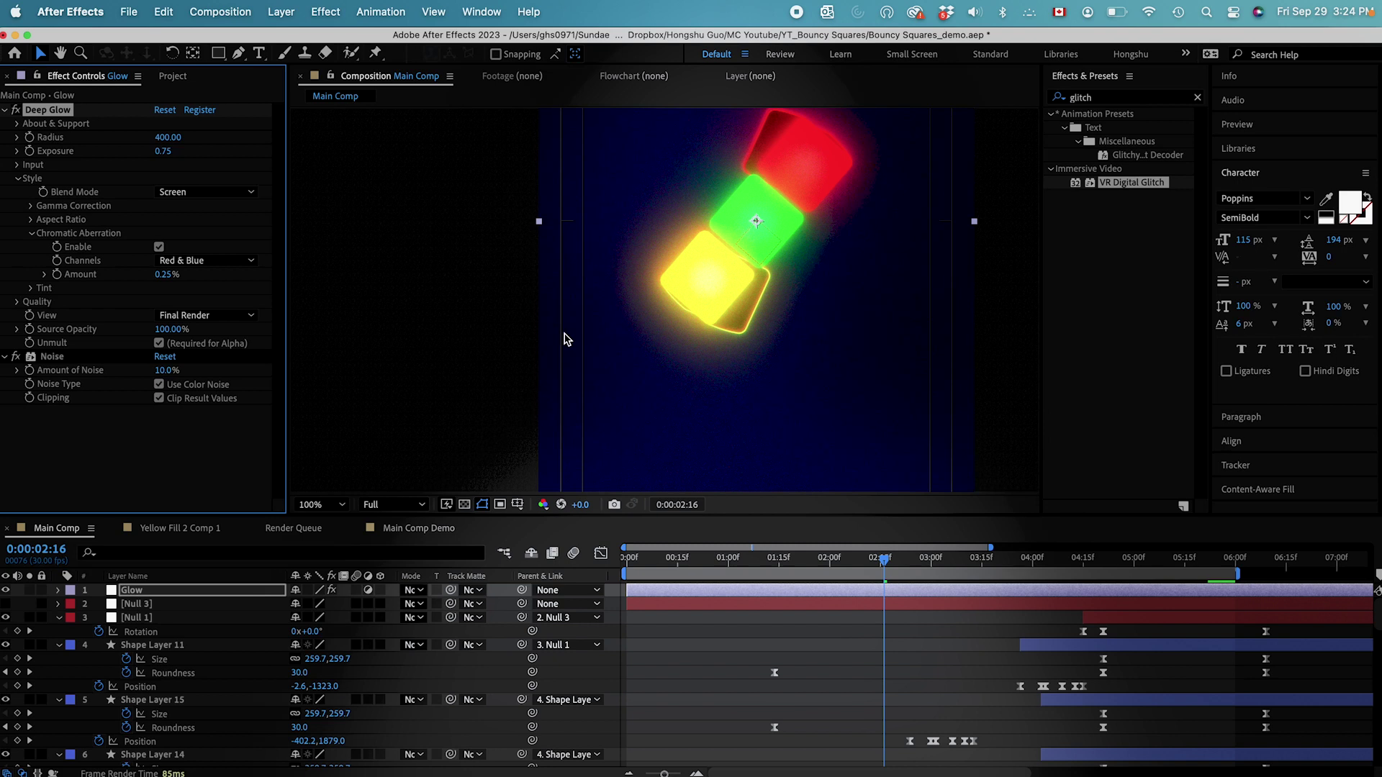
{"action": "scroll", "coordinate": [696, 320], "scroll_direction": "up", "scroll_amount": 1}
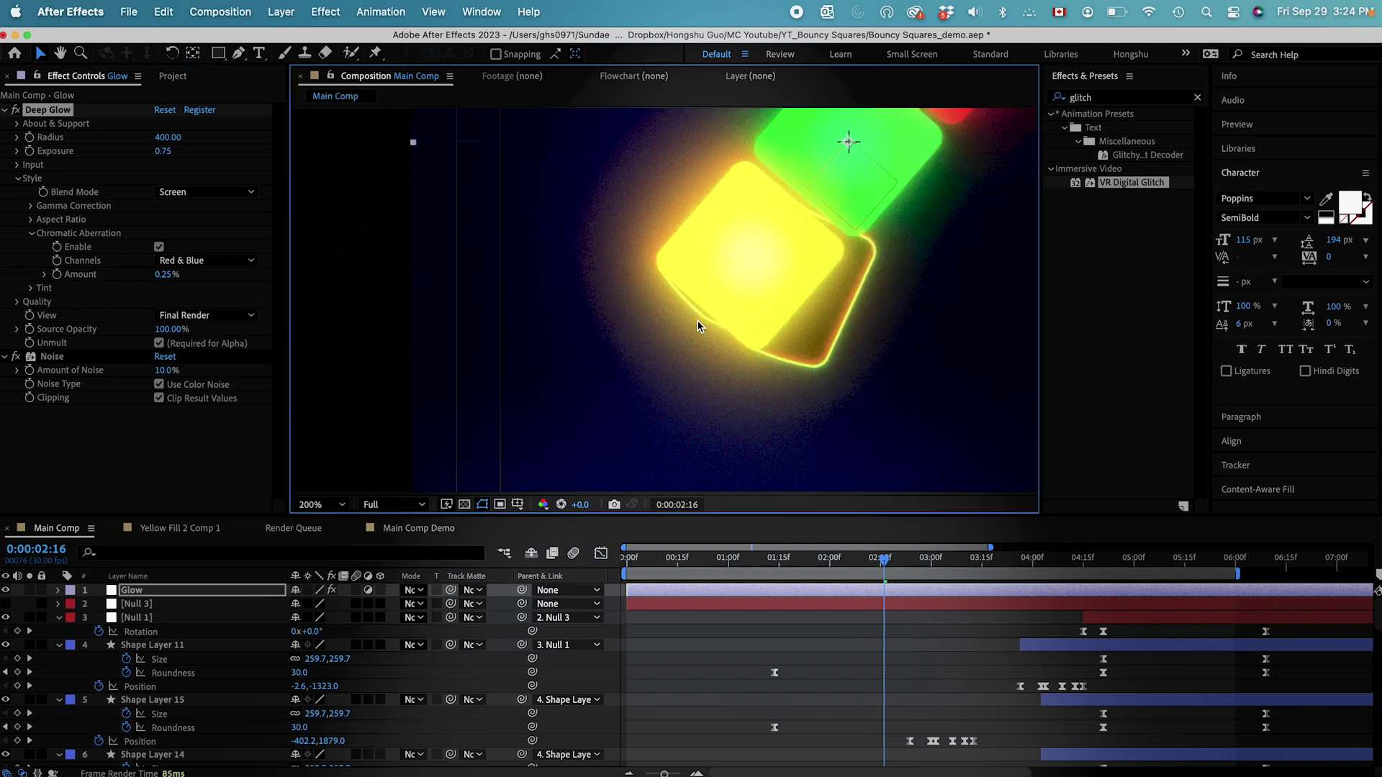
{"action": "scroll", "coordinate": [702, 292], "scroll_direction": "up", "scroll_amount": 1}
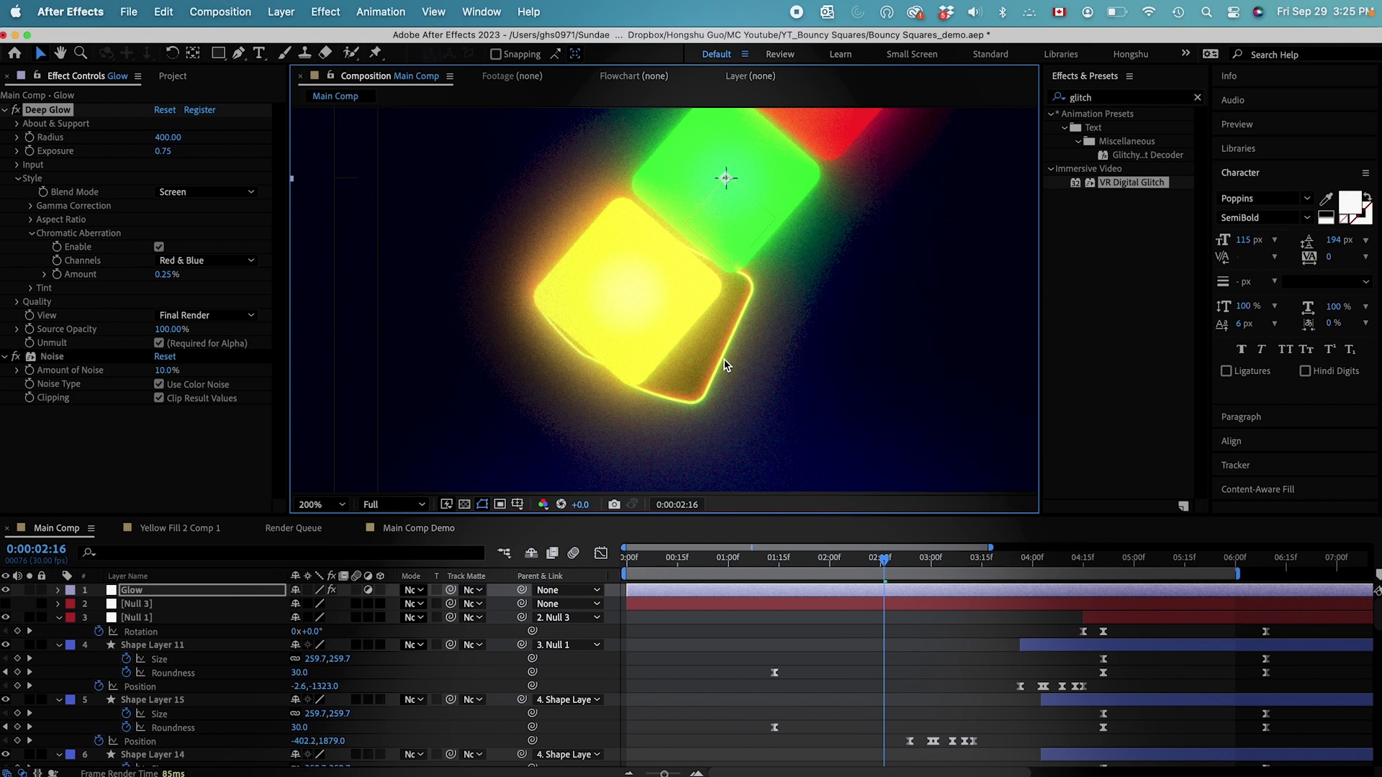
Step: Compare Red & Green and Green & Blue channels, settling on Red & Blue at 100% view
{"action": "left_click", "coordinate": [219, 264]}
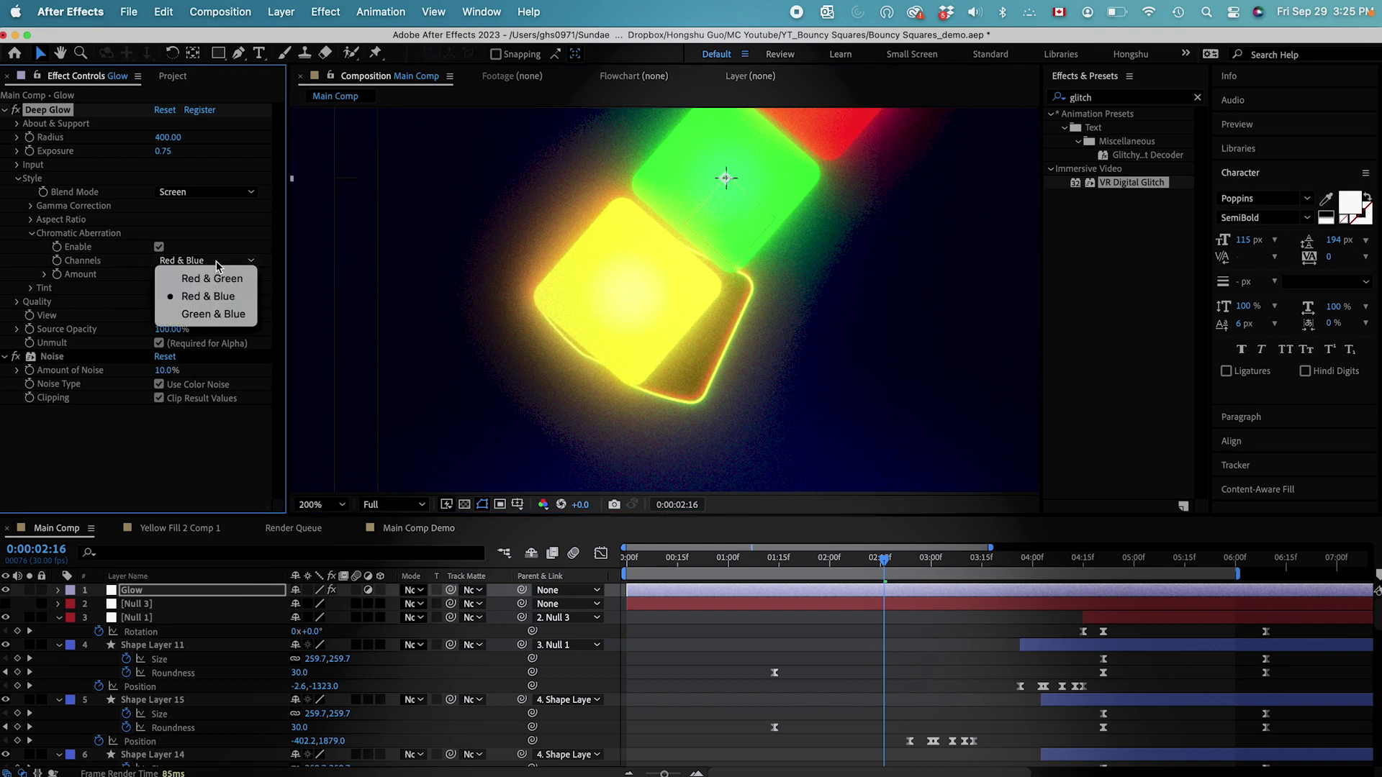
{"action": "left_click", "coordinate": [212, 279]}
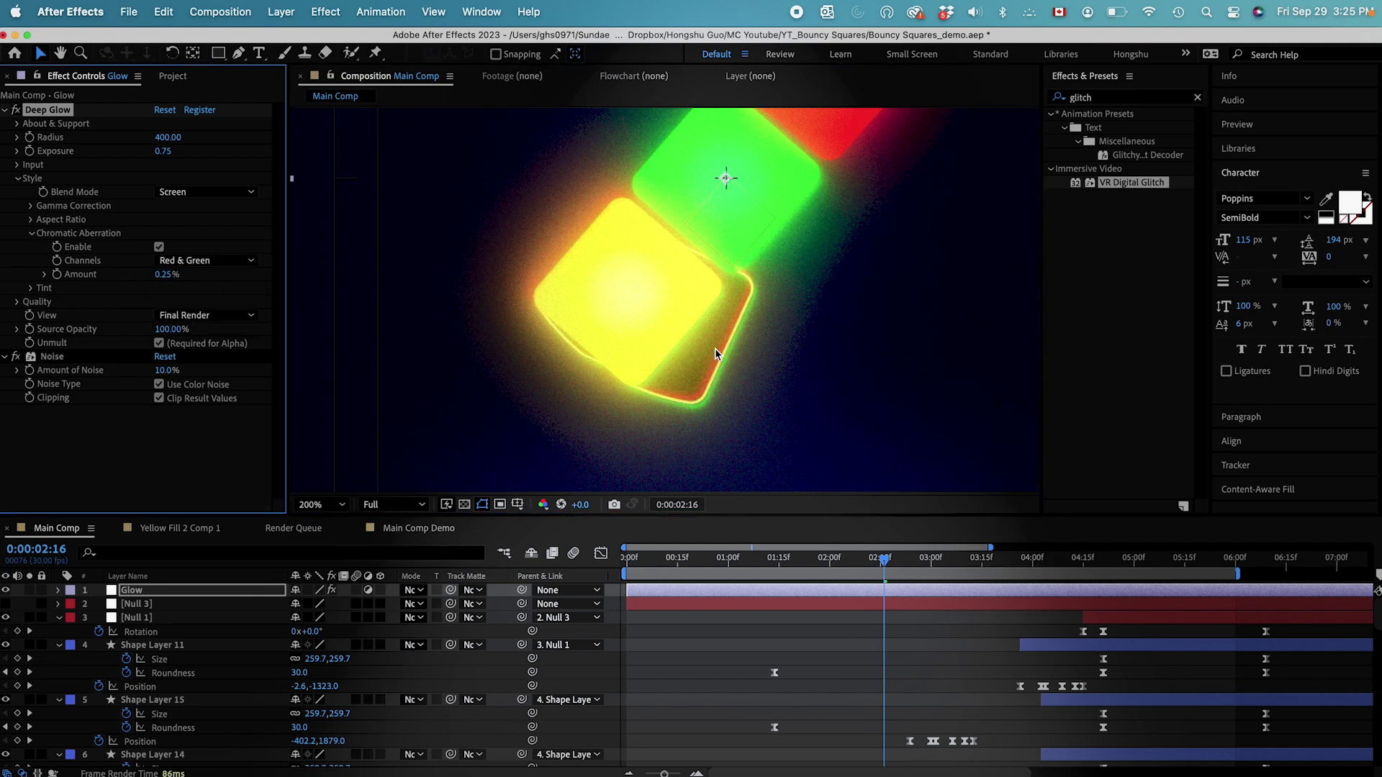
{"action": "left_click", "coordinate": [213, 262]}
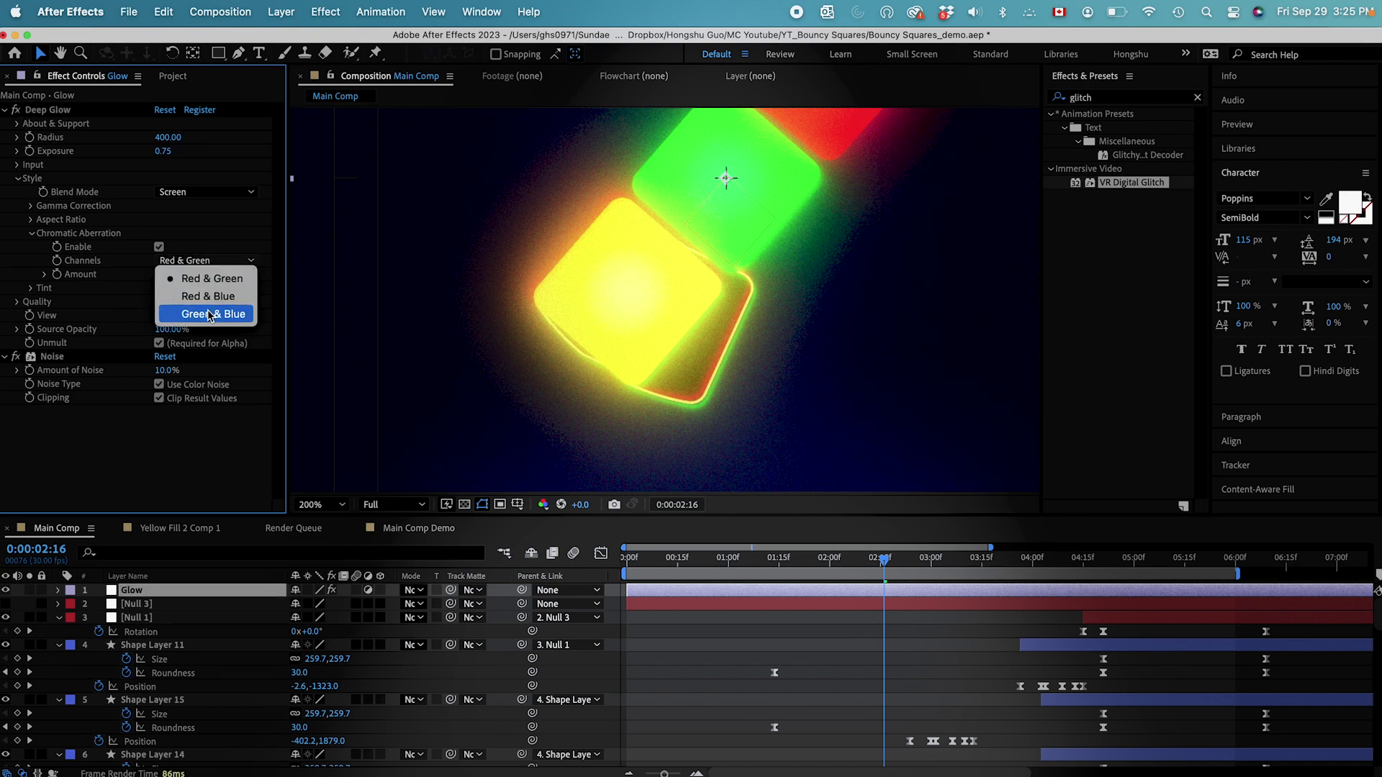
{"action": "left_click", "coordinate": [210, 315]}
{"action": "left_click", "coordinate": [200, 263]}
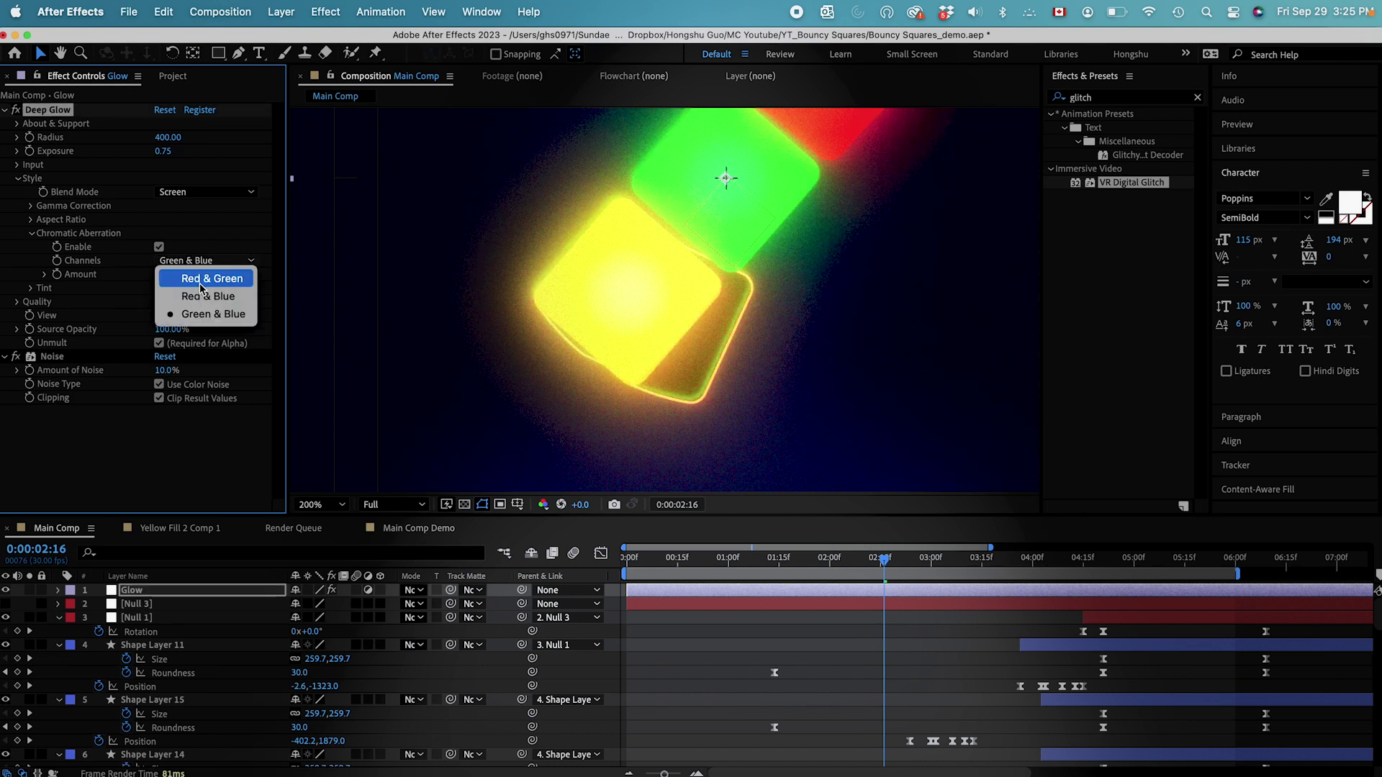
{"action": "left_click", "coordinate": [209, 296]}
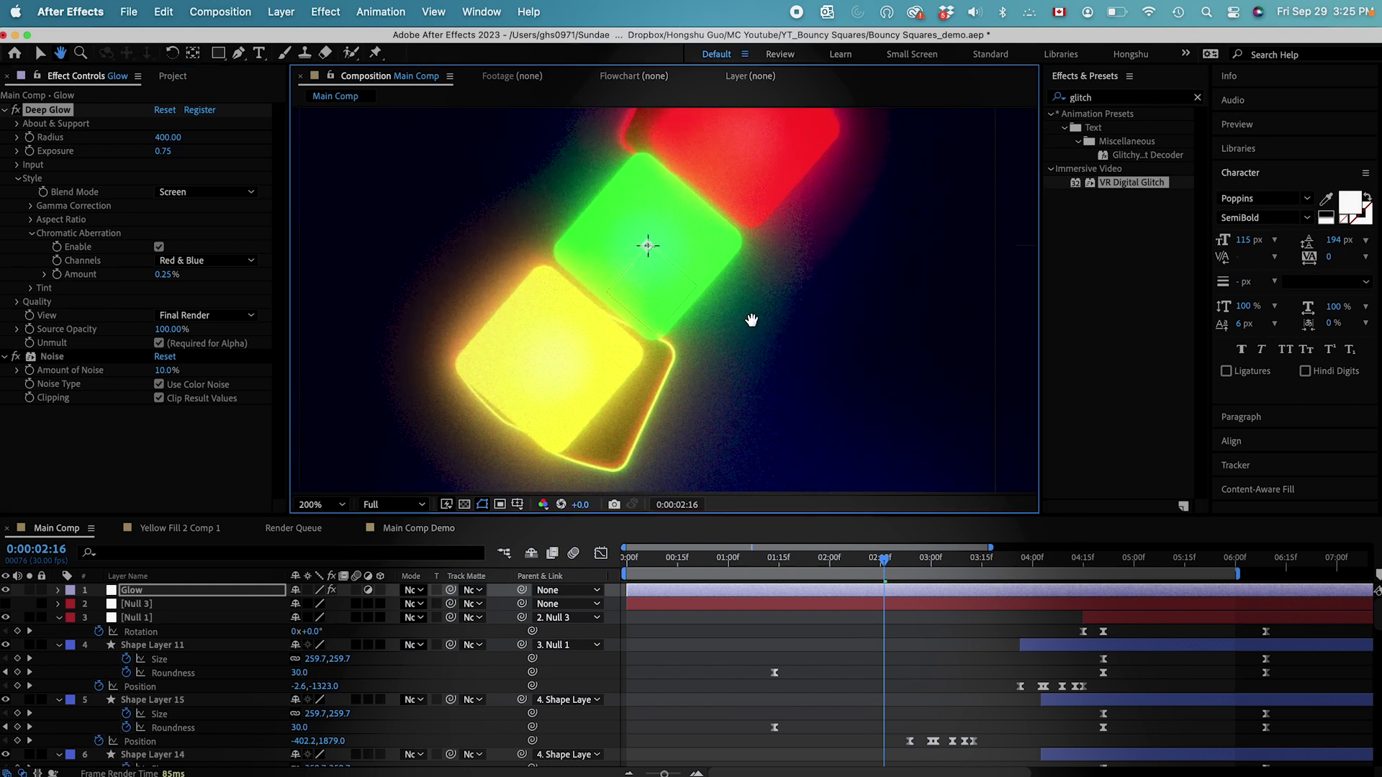
{"action": "key", "text": "slash"}
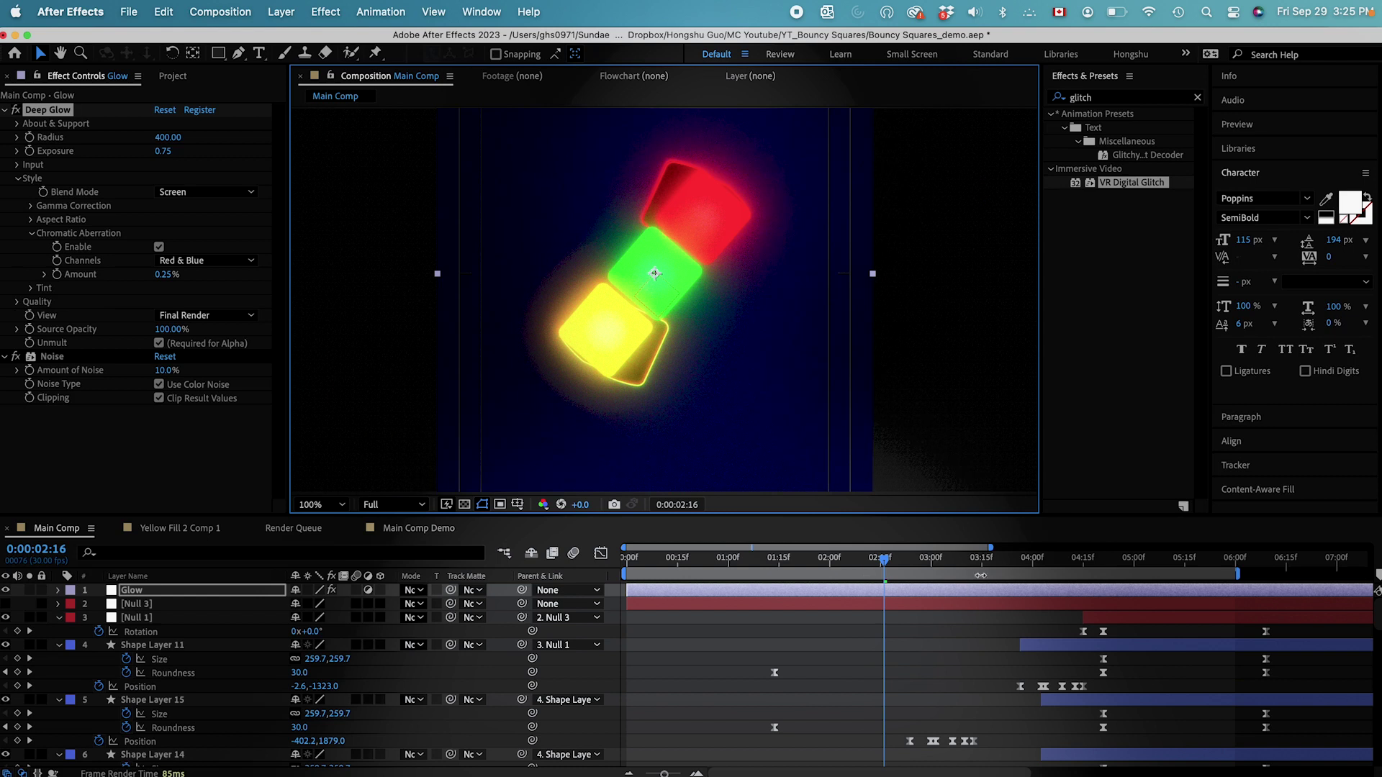
Step: Zoom and scrub the animation to inspect fringing, keeping Chromatic Aberration Amount at 0.25%
{"action": "left_click_drag", "start_coordinate": [1000, 561], "coordinate": [1123, 555]}
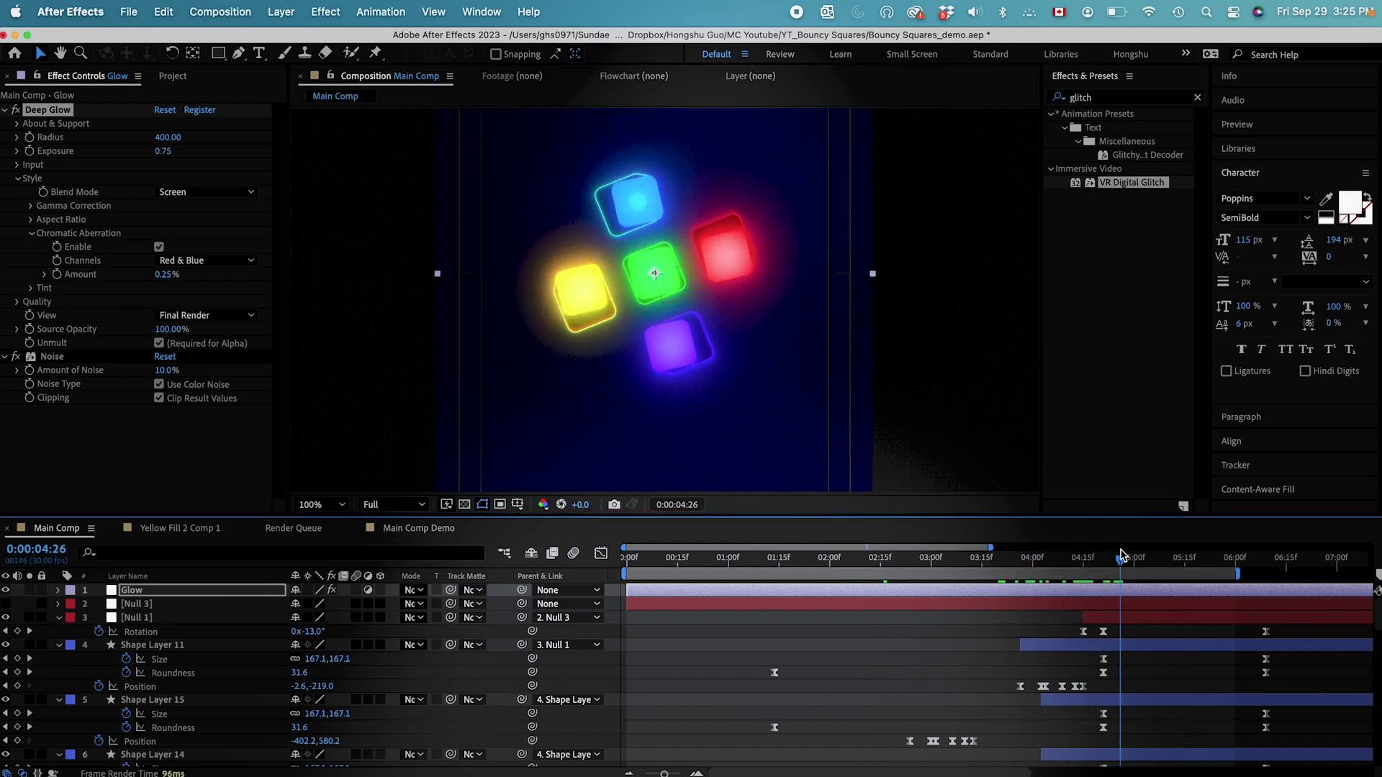
{"action": "scroll", "coordinate": [768, 344], "scroll_direction": "up", "scroll_amount": 2}
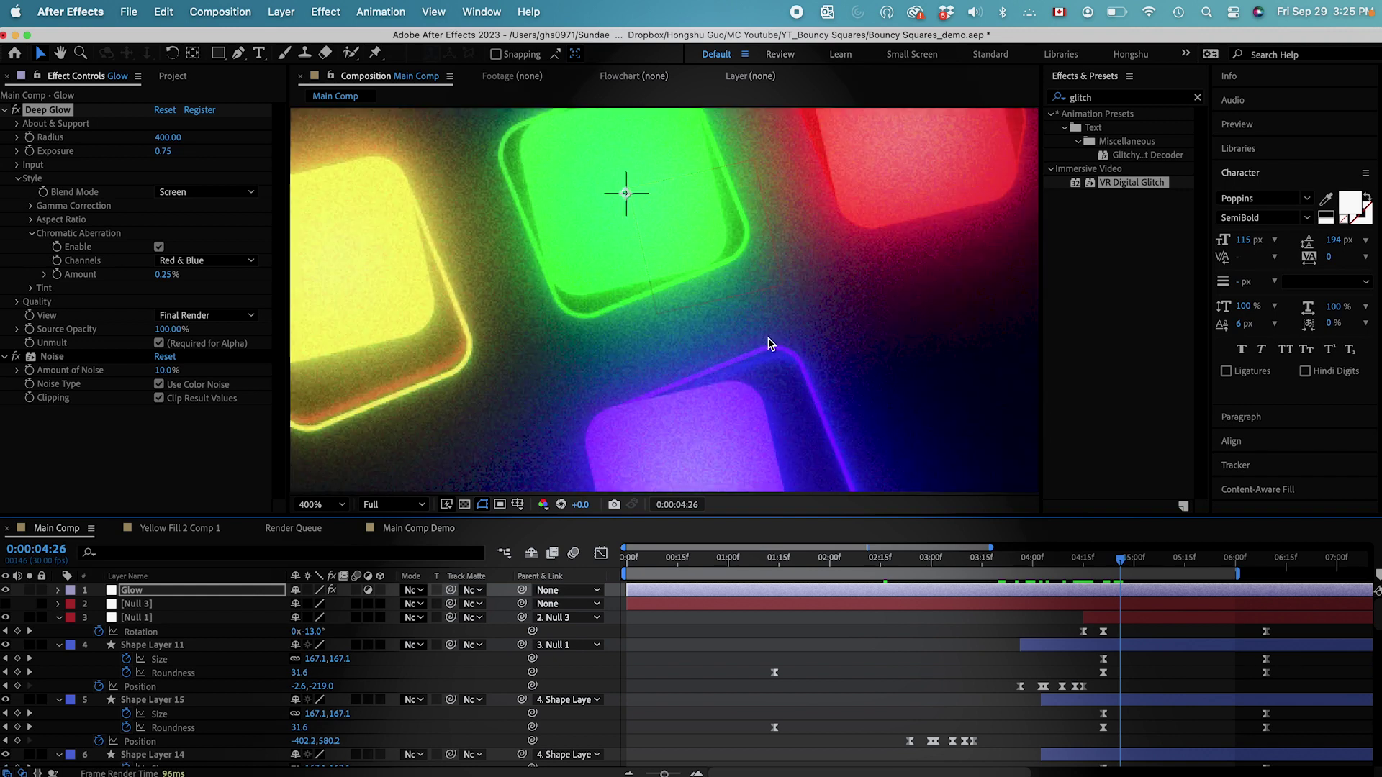
{"action": "key", "text": "comma"}
{"action": "left_click", "coordinate": [206, 261]}
{"action": "left_click", "coordinate": [205, 298]}
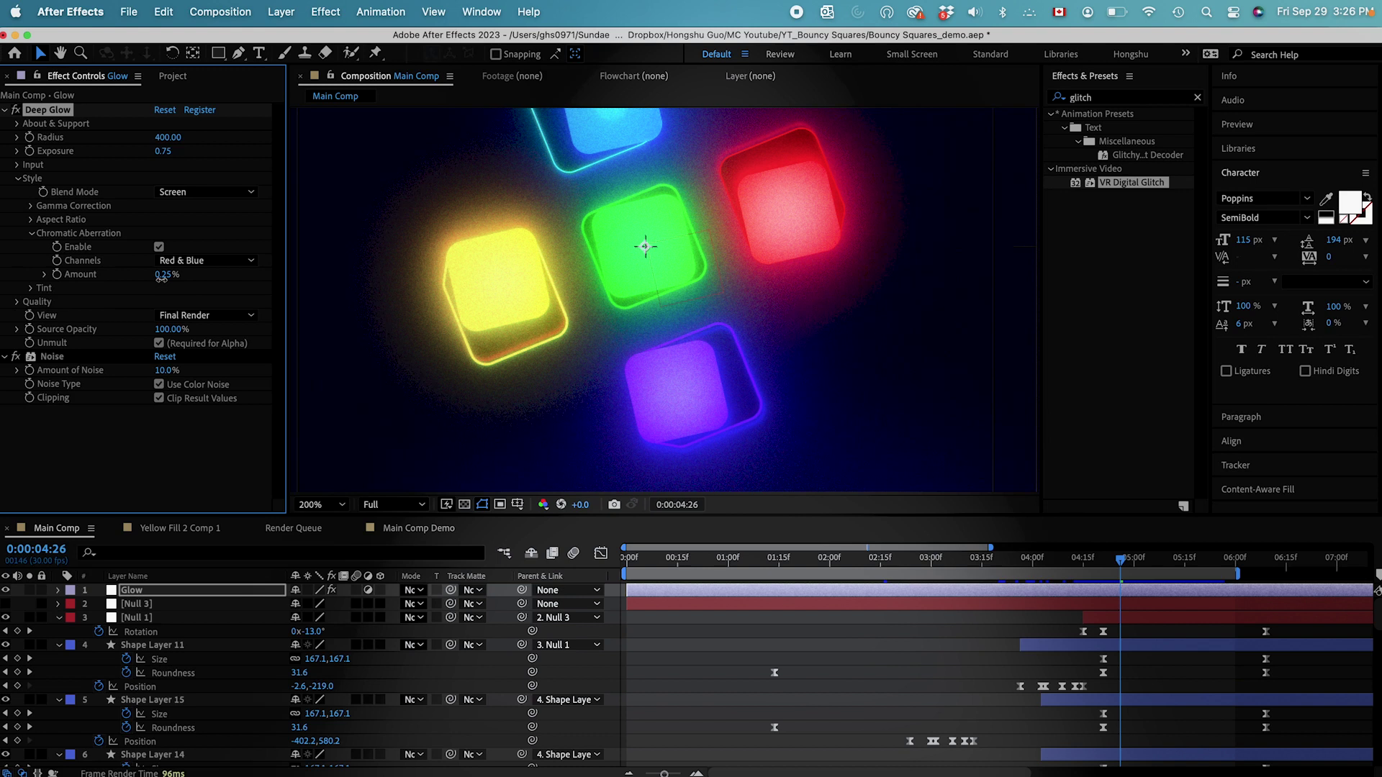
{"action": "left_click_drag", "start_coordinate": [186, 281], "coordinate": [215, 281]}
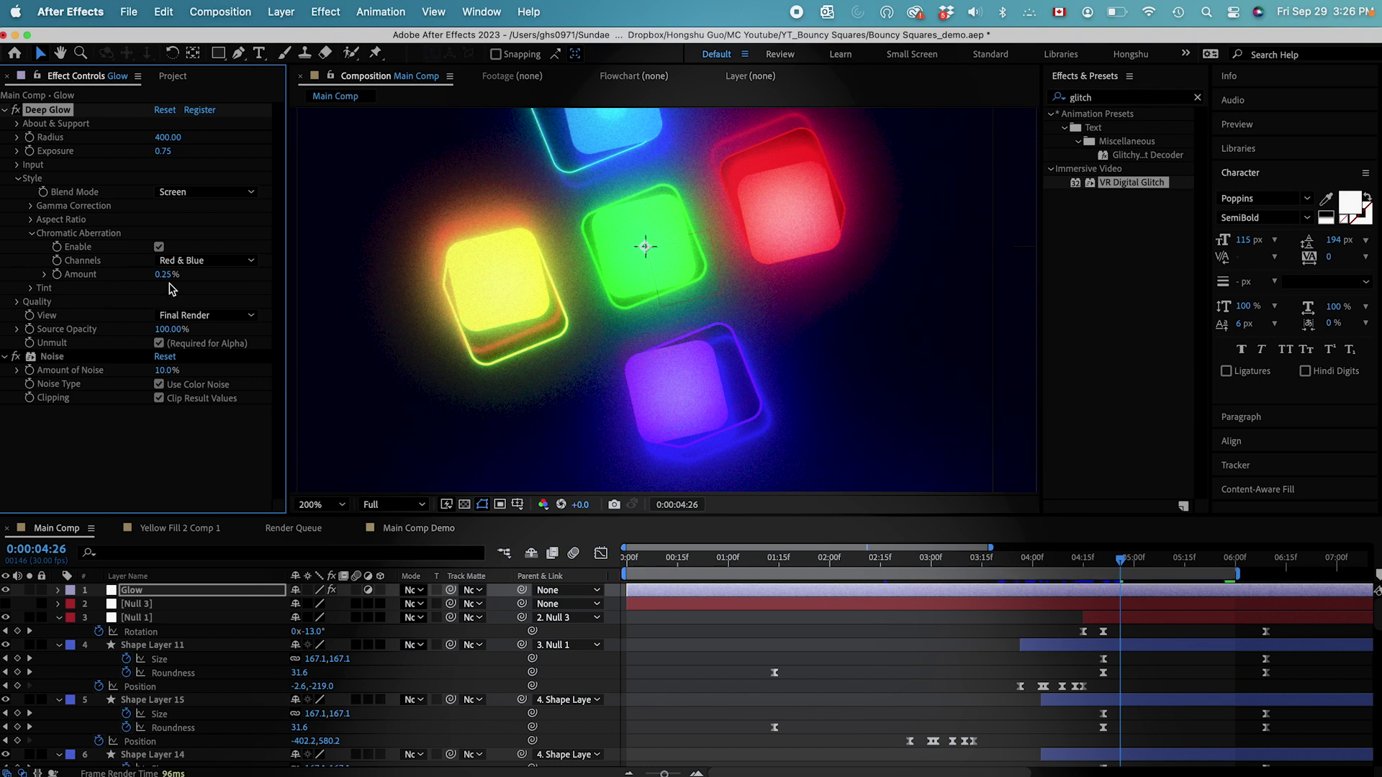
{"action": "left_click", "coordinate": [208, 290]}
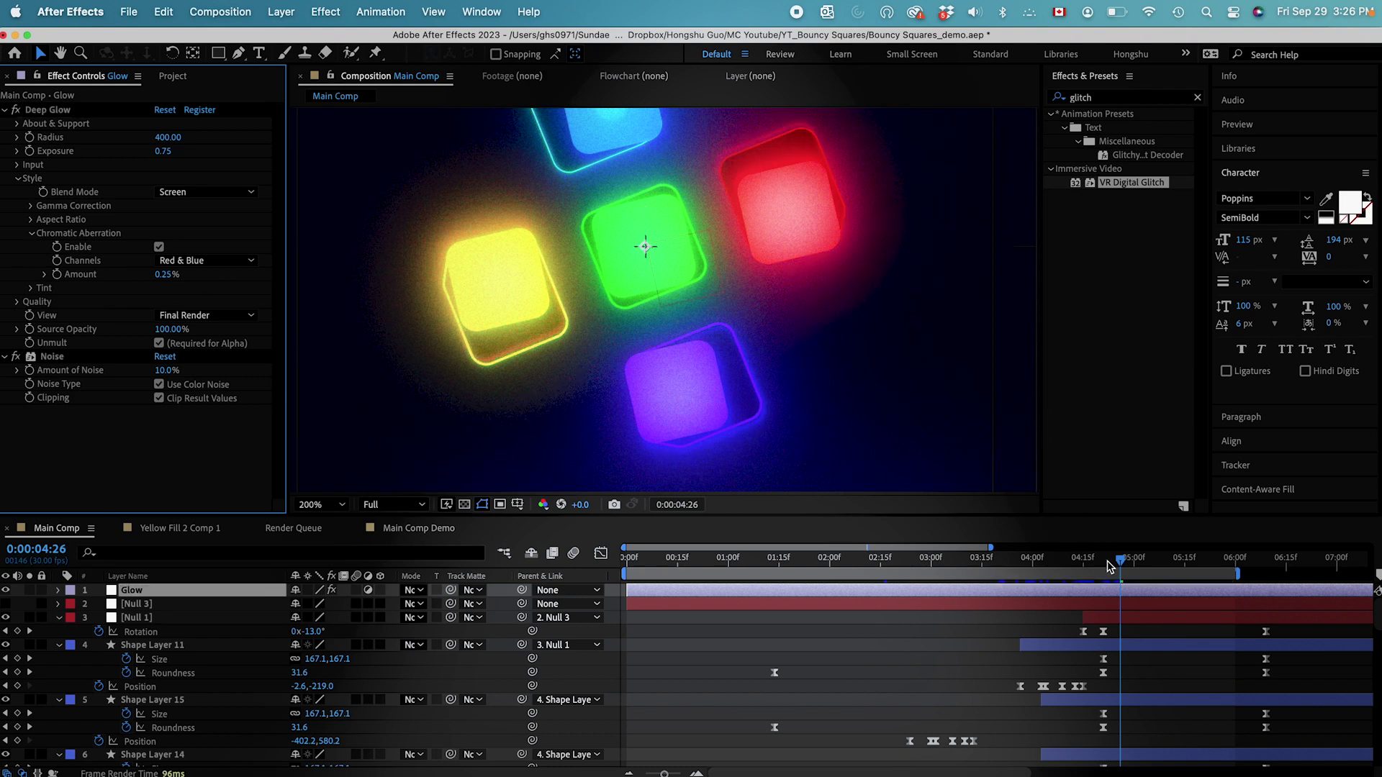
{"action": "left_click_drag", "start_coordinate": [1109, 567], "coordinate": [890, 572]}
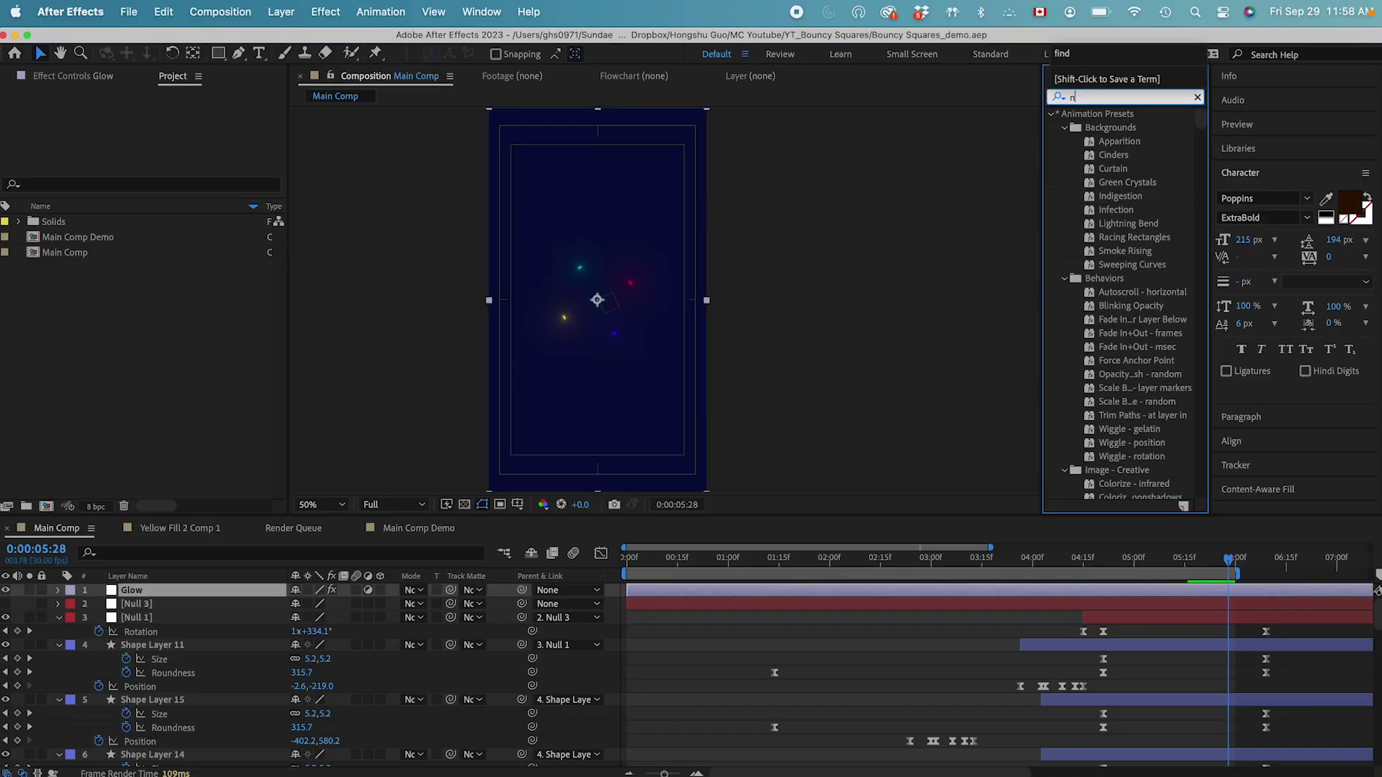
Step: Apply Noise to the Glow layer at 10% and view a frame with large squares
{"action": "type", "text": "noise"}
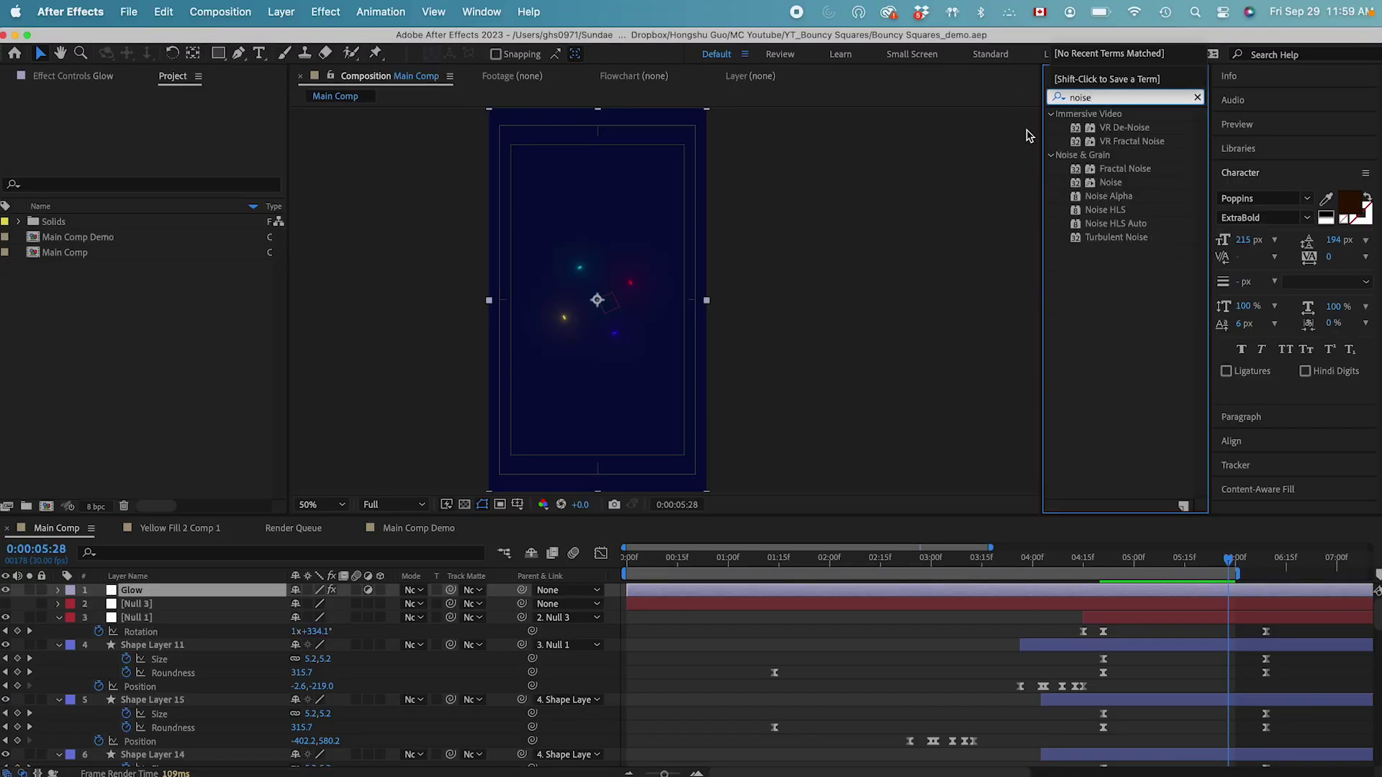
{"action": "double_click", "coordinate": [1110, 184]}
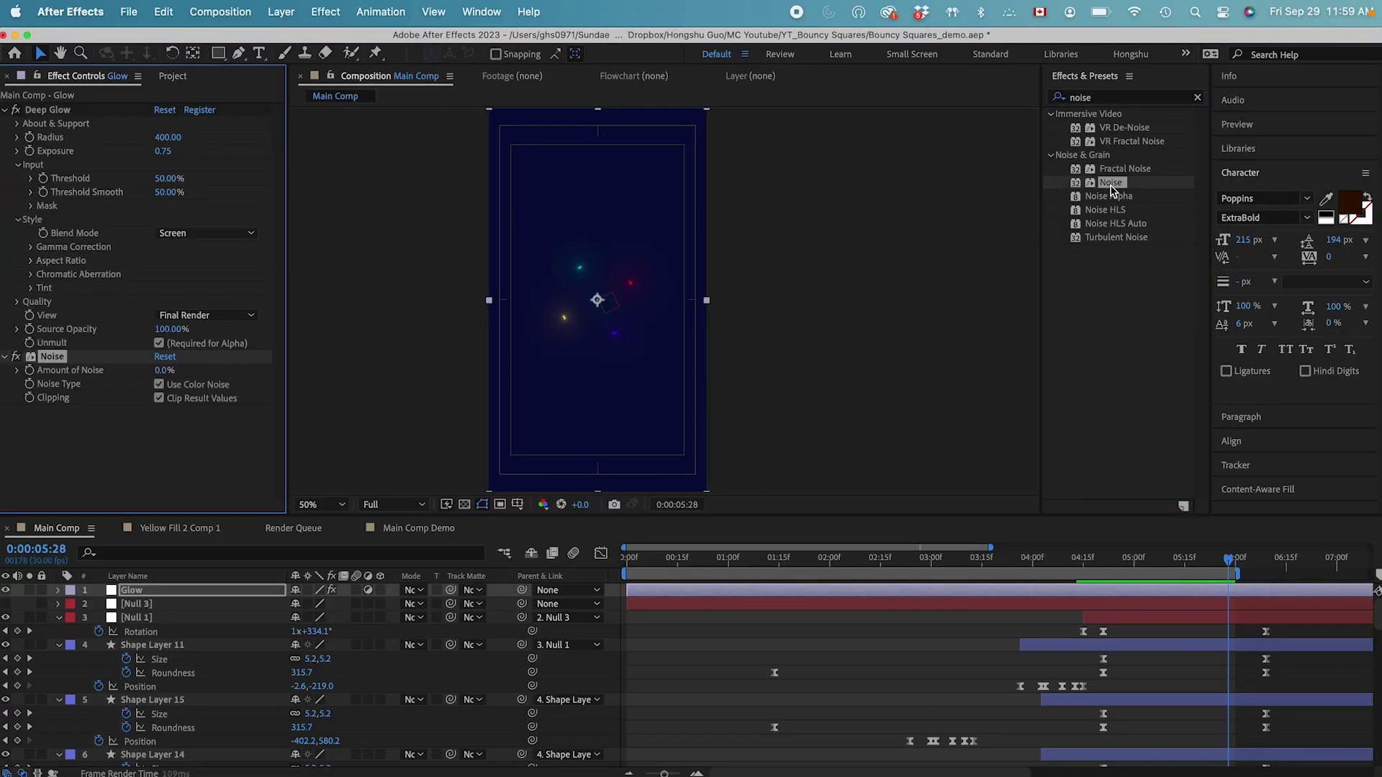
{"action": "left_click", "coordinate": [143, 452]}
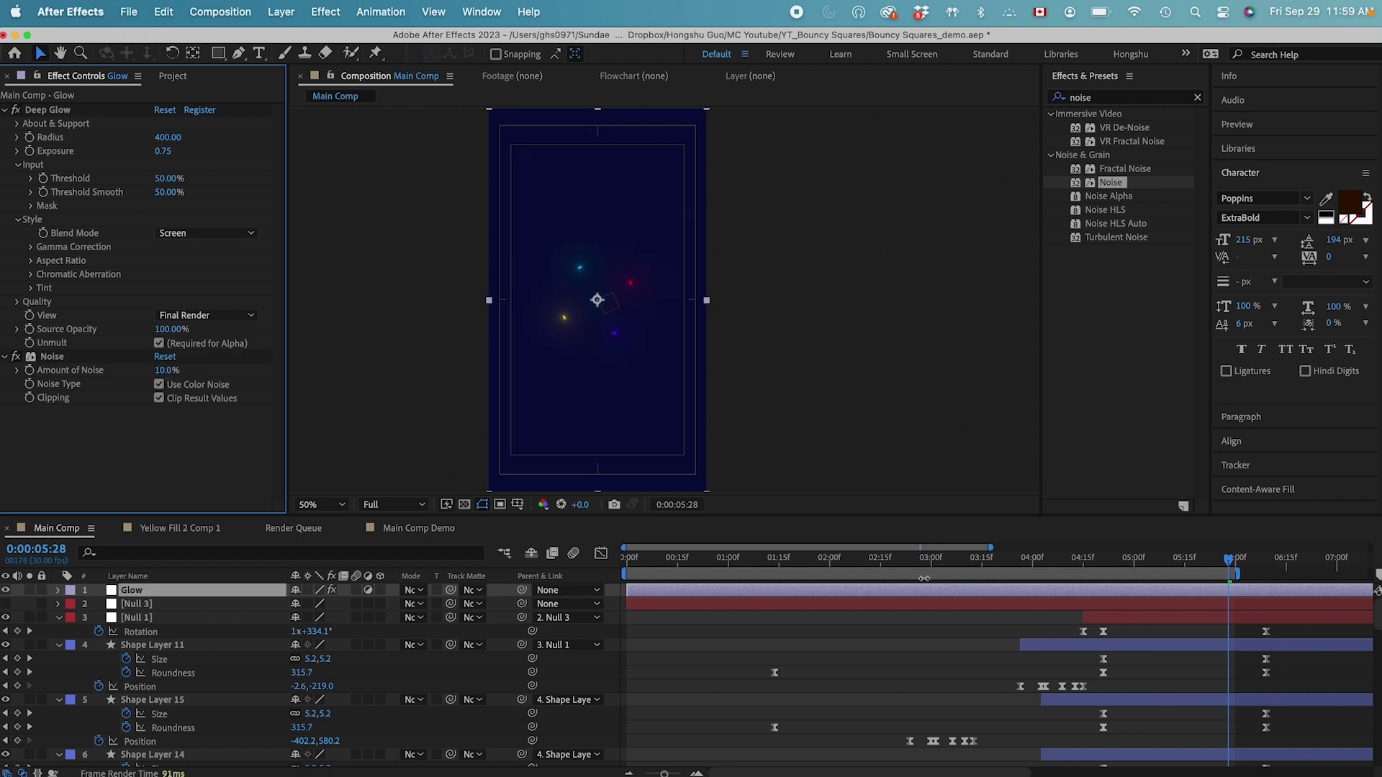
{"action": "left_click", "coordinate": [1069, 560]}
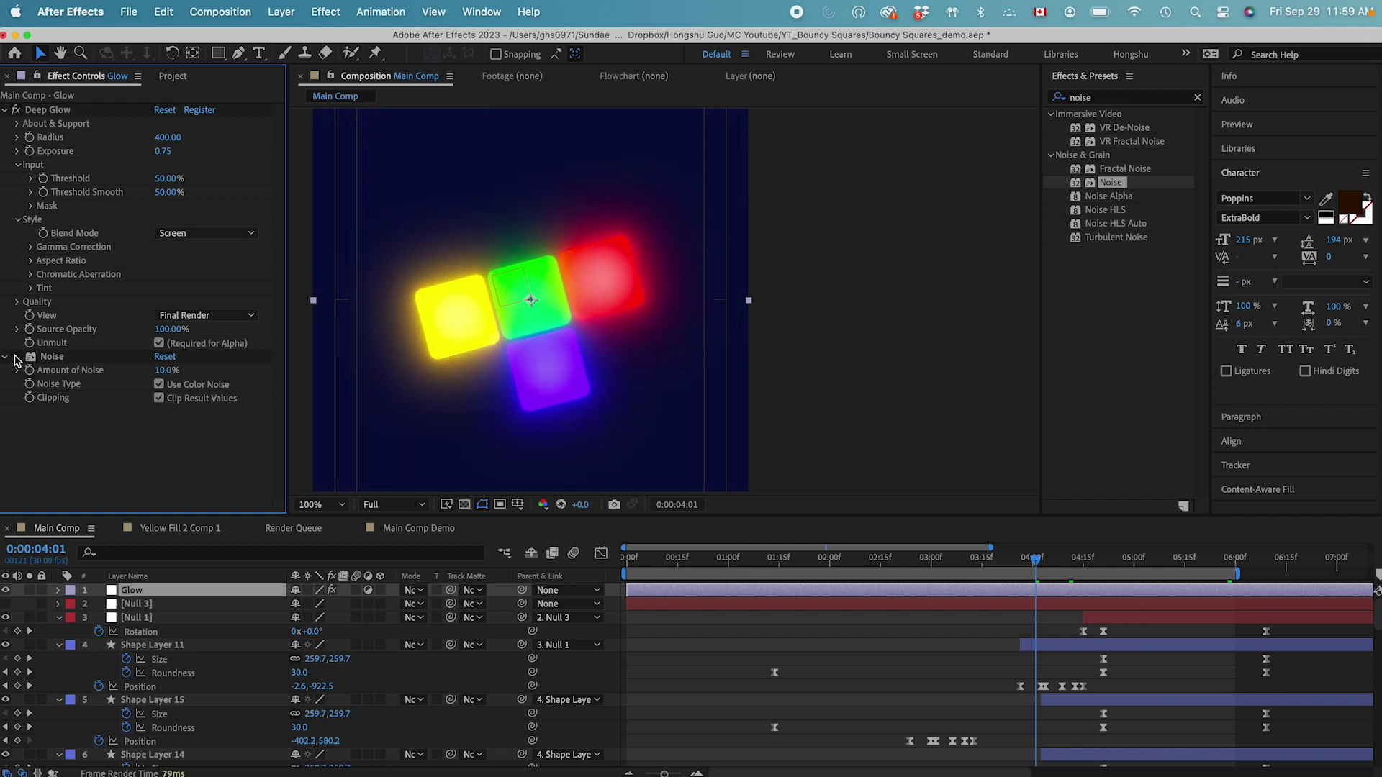